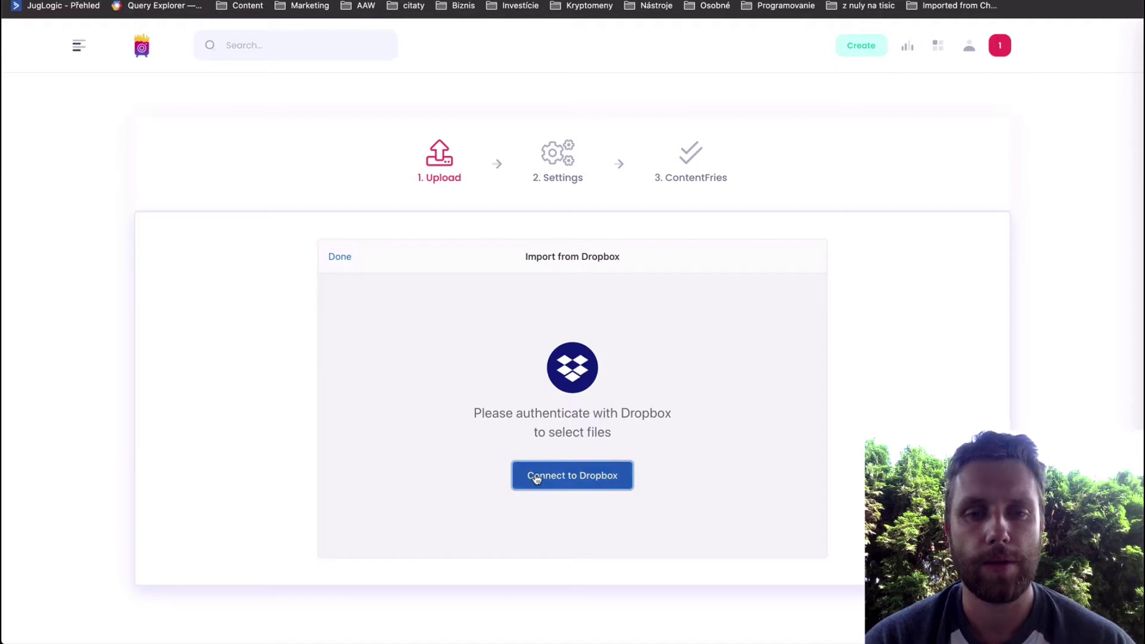
Step: Connect to Dropbox and import the video file anthony-speech.mov
{"action": "left_click", "coordinate": [537, 477]}
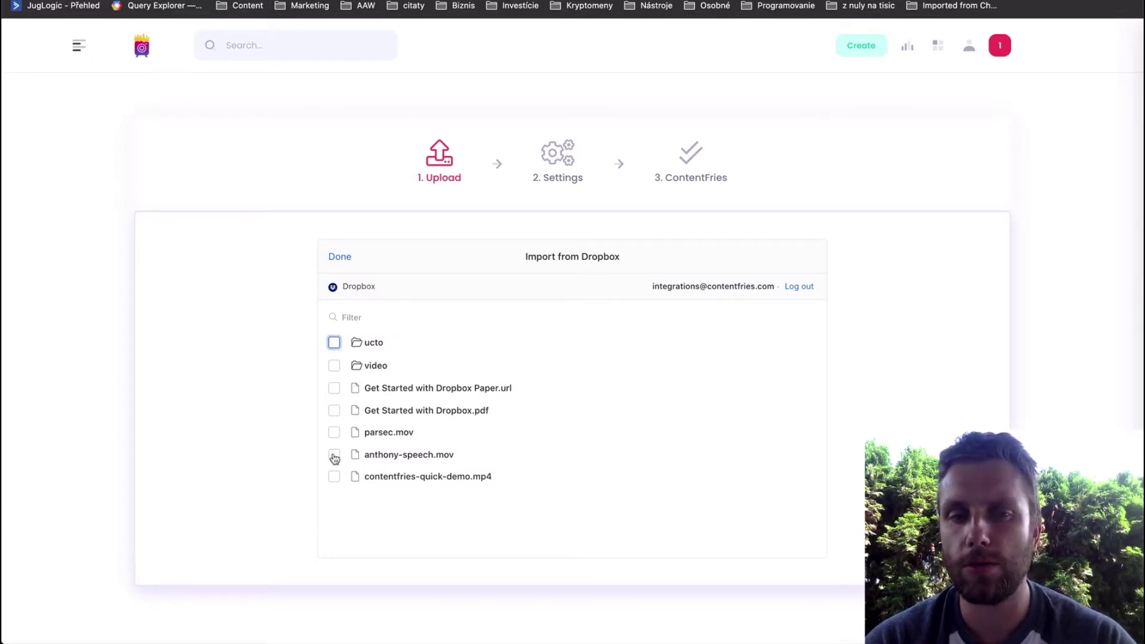
{"action": "left_click", "coordinate": [405, 458]}
{"action": "left_click", "coordinate": [378, 537]}
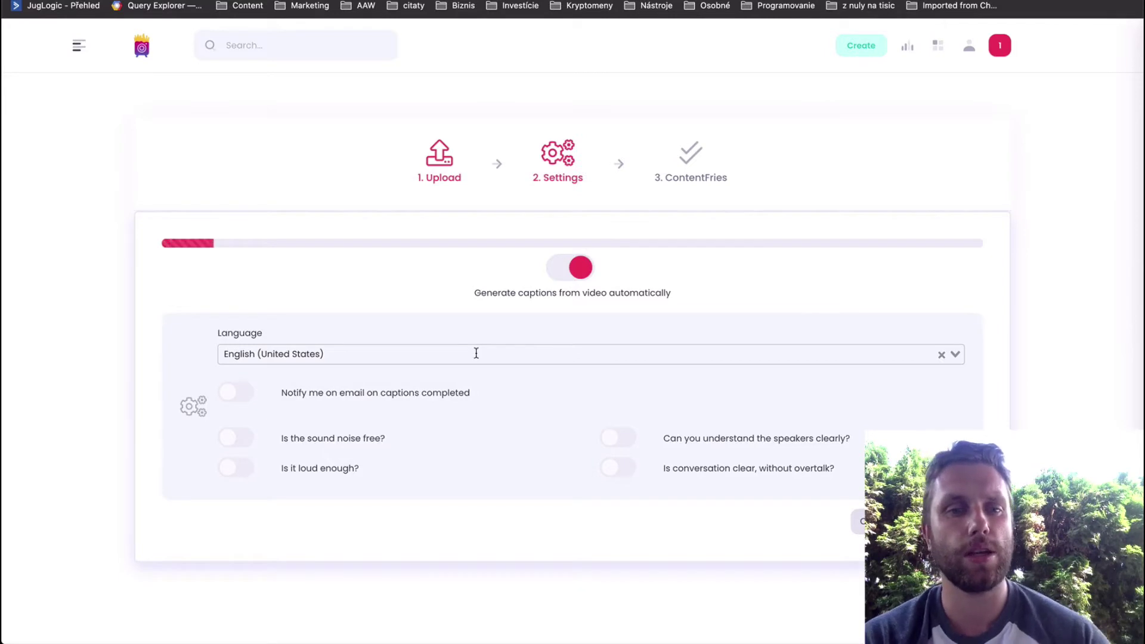
Step: Look over the video preview and the available caption languages in the settings
{"action": "scroll", "coordinate": [268, 457], "scroll_direction": "down", "scroll_amount": 2}
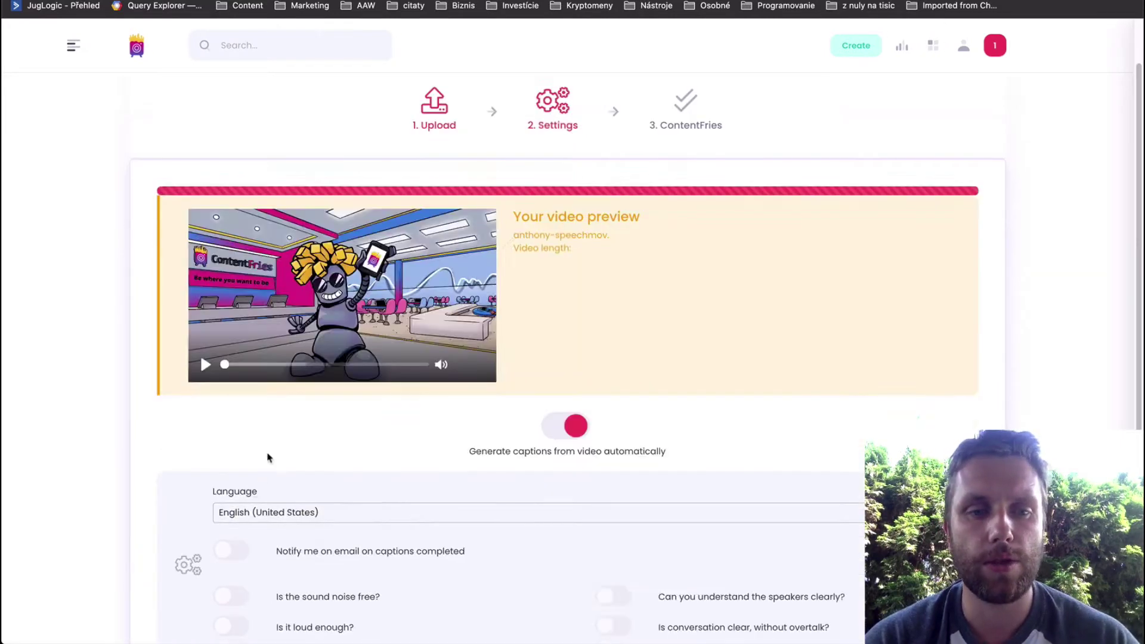
{"action": "scroll", "coordinate": [285, 426], "scroll_direction": "down", "scroll_amount": 3}
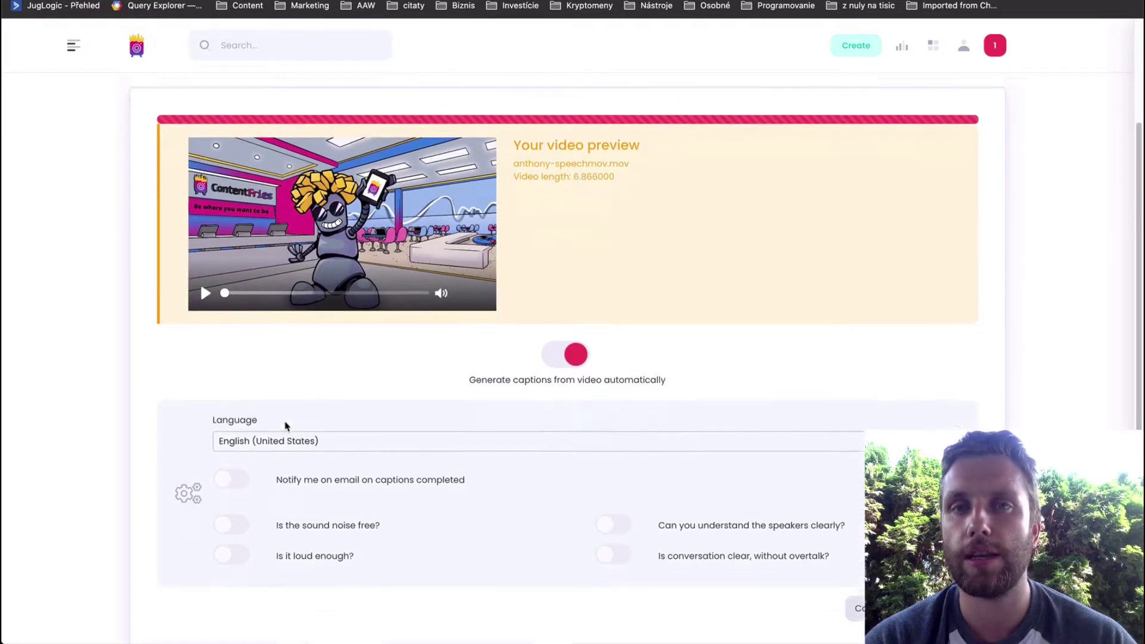
{"action": "left_click", "coordinate": [307, 441]}
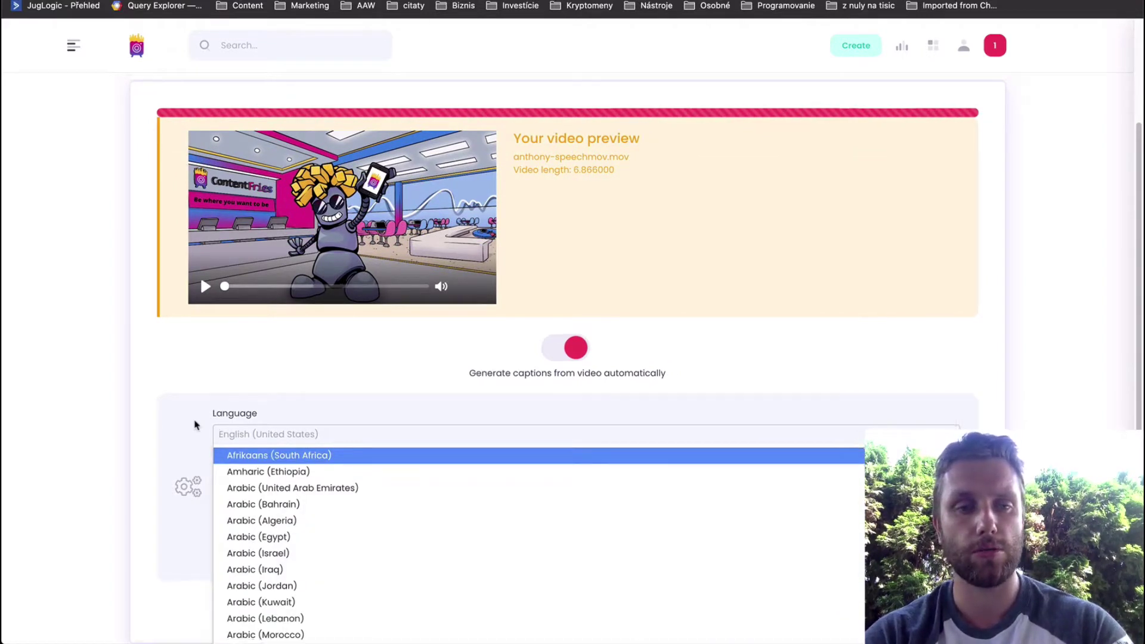
{"action": "scroll", "coordinate": [194, 425], "scroll_direction": "down", "scroll_amount": 2}
{"action": "left_click", "coordinate": [188, 404]}
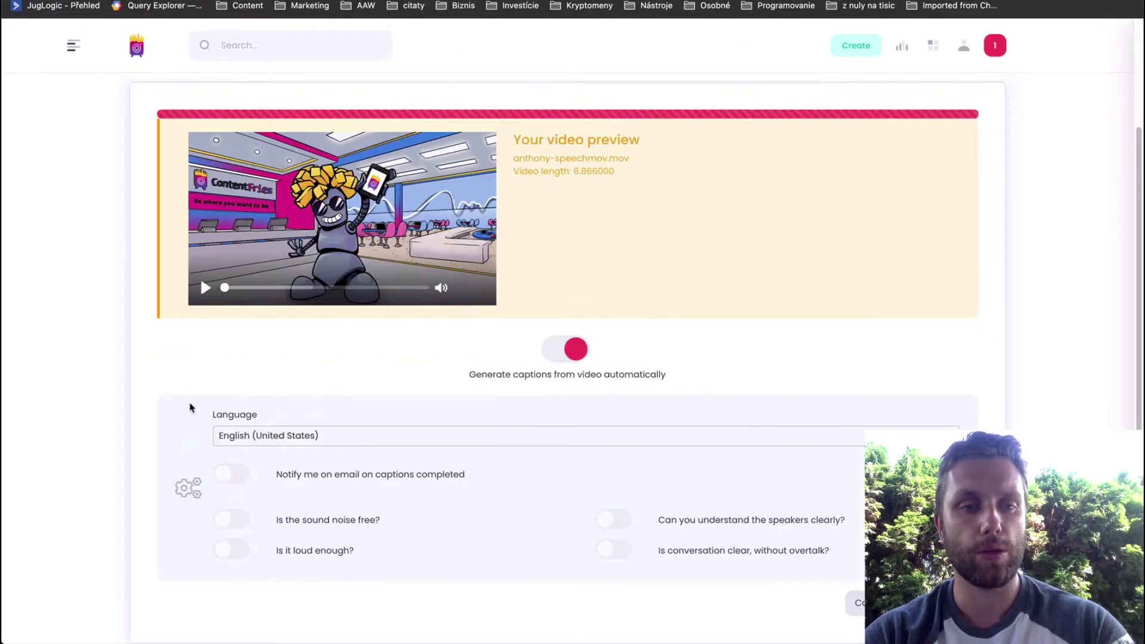
Step: Search the caption language options for Slovak
{"action": "left_click", "coordinate": [256, 434]}
{"action": "scroll", "coordinate": [170, 465], "scroll_direction": "down", "scroll_amount": 2}
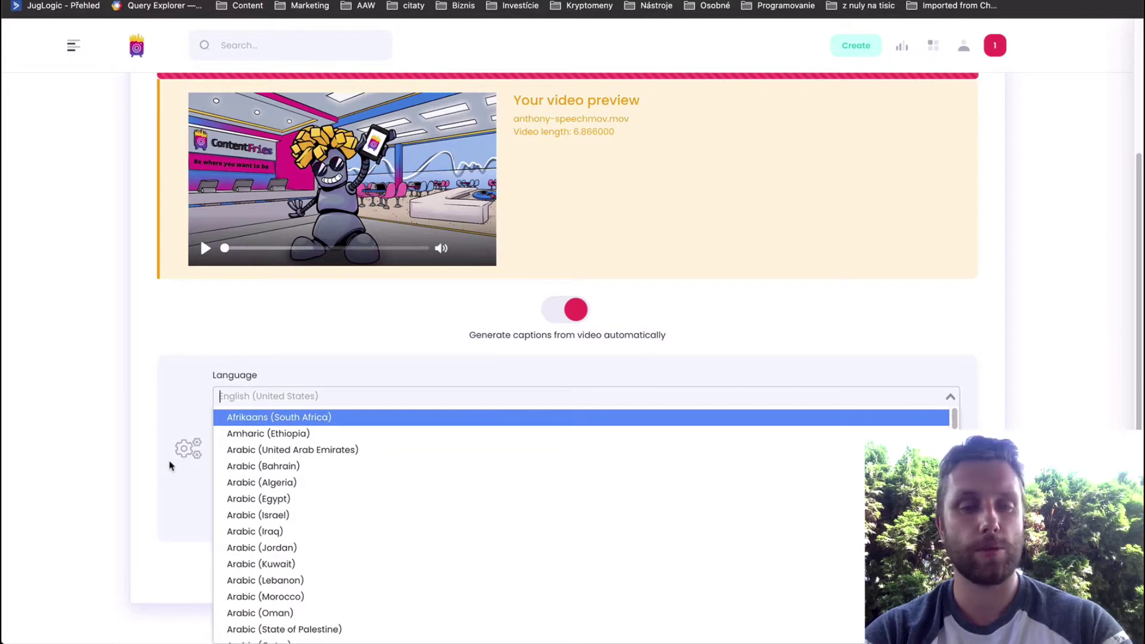
{"action": "type", "text": "slova"}
{"action": "type", "text": "kk"}
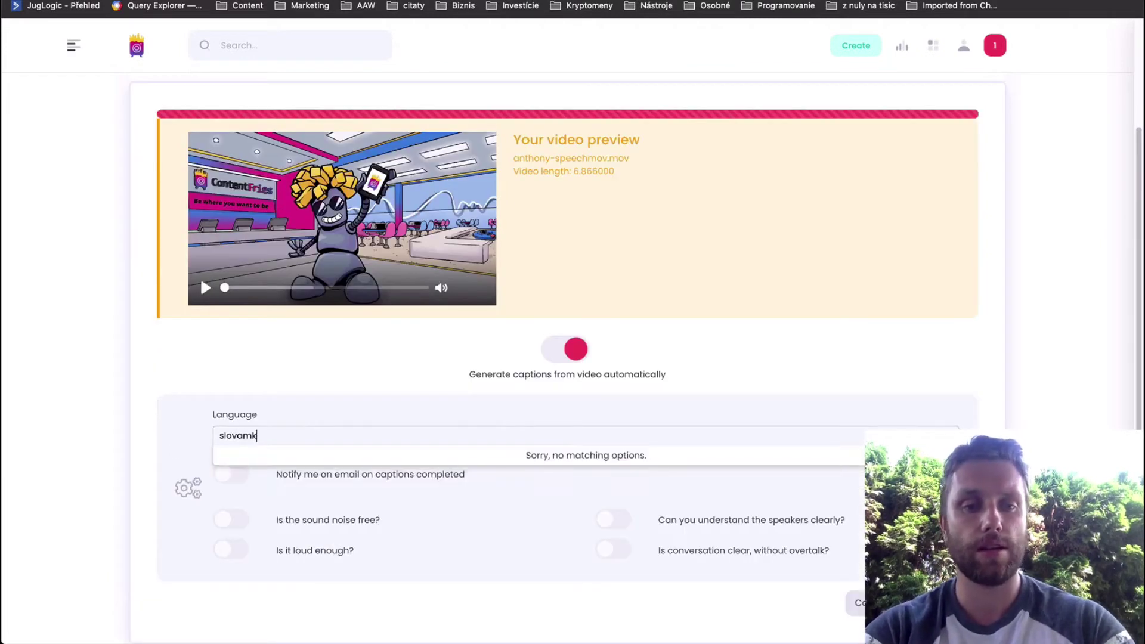
{"action": "key", "text": "BackSpace"}
{"action": "key", "text": "BackSpace"}
{"action": "type", "text": "k"}
{"action": "key", "text": "ctrl+a"}
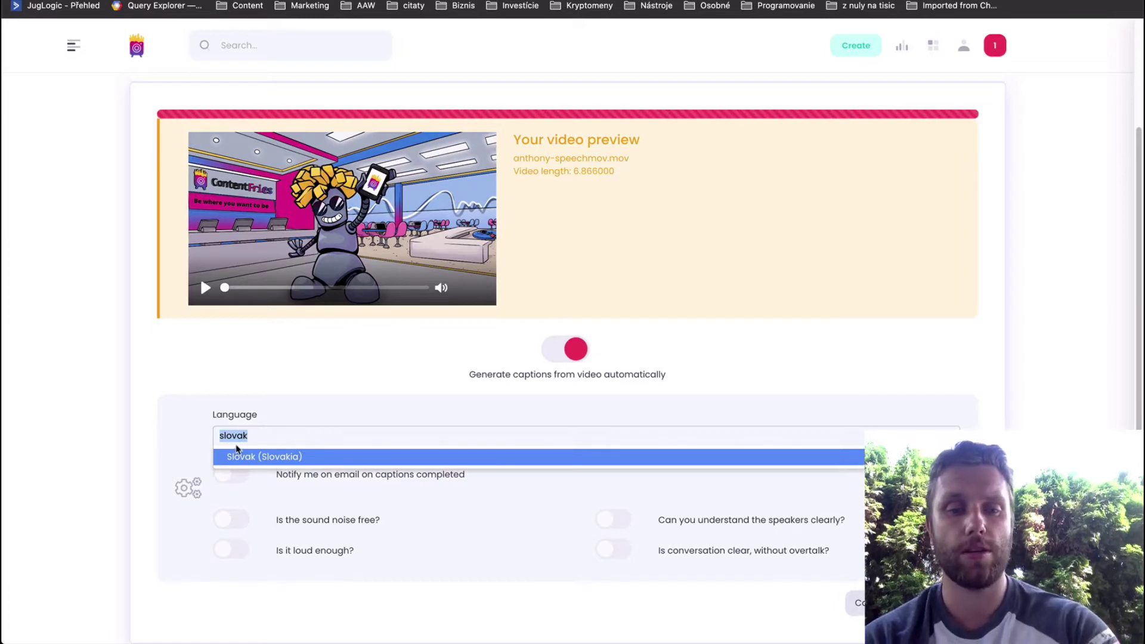
Step: Set the caption language to English (United States)
{"action": "type", "text": "english"}
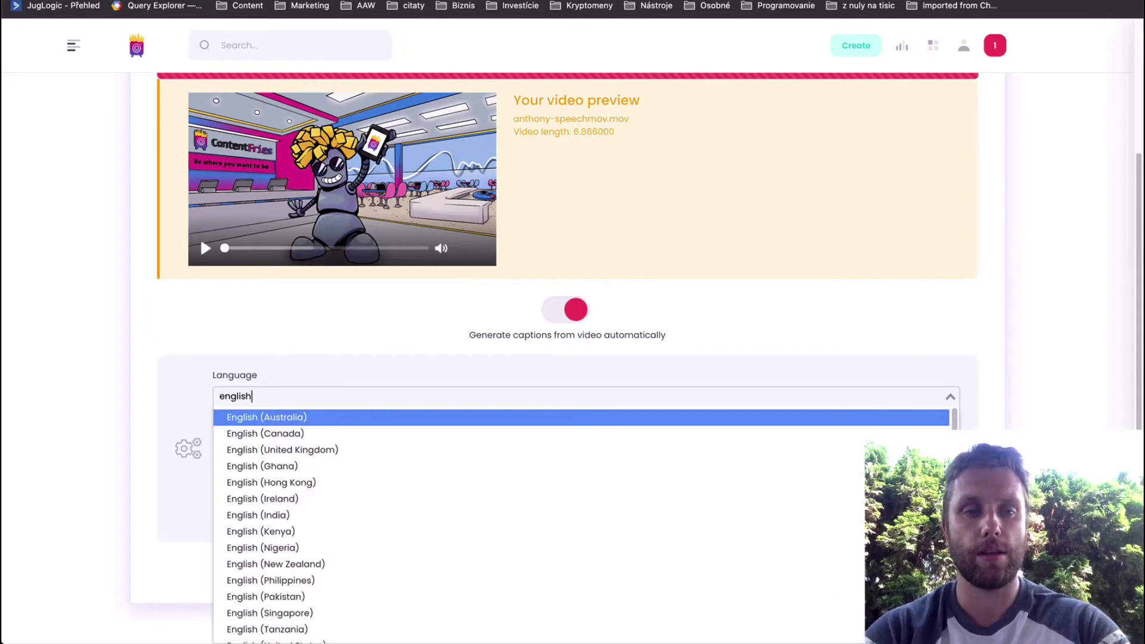
{"action": "key", "text": "super+a"}
{"action": "type", "text": "unita"}
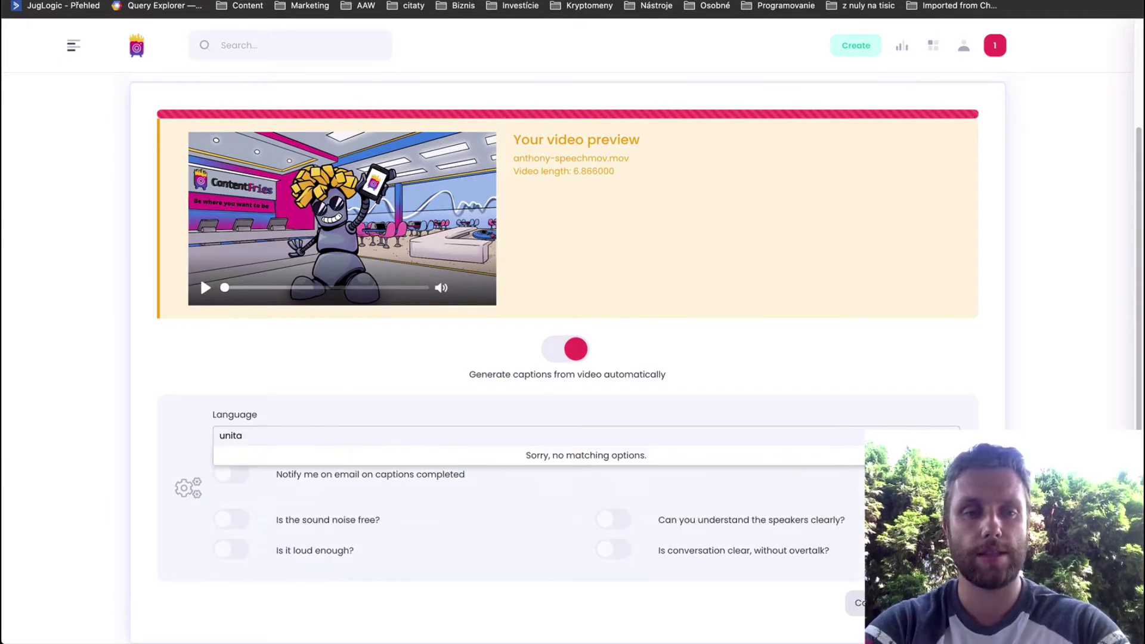
{"action": "key", "text": "BackSpace"}
{"action": "type", "text": "e"}
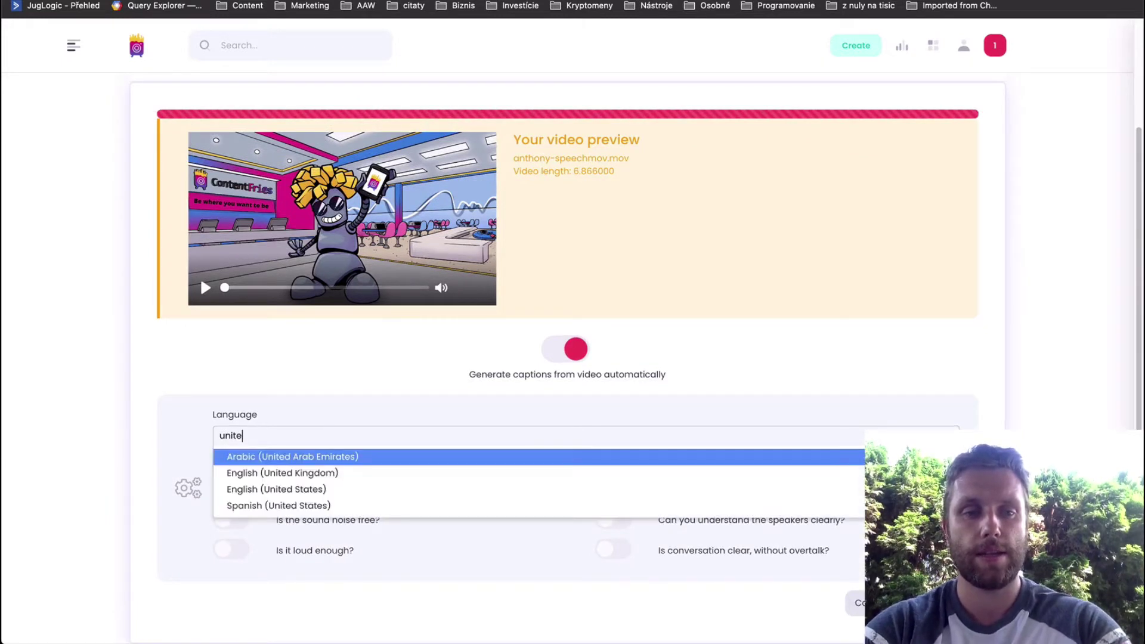
{"action": "left_click", "coordinate": [320, 494]}
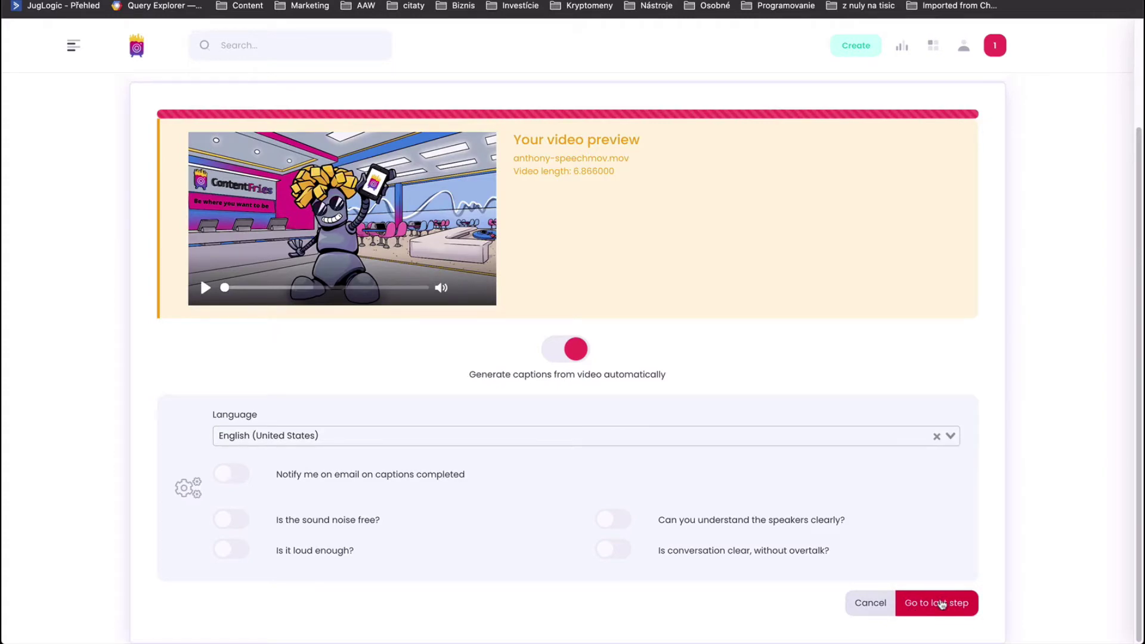
Step: Proceed to the last setup step and review the available video contexts with their sizes and length limits
{"action": "left_click", "coordinate": [941, 604]}
{"action": "scroll", "coordinate": [662, 286], "scroll_direction": "down", "scroll_amount": 3}
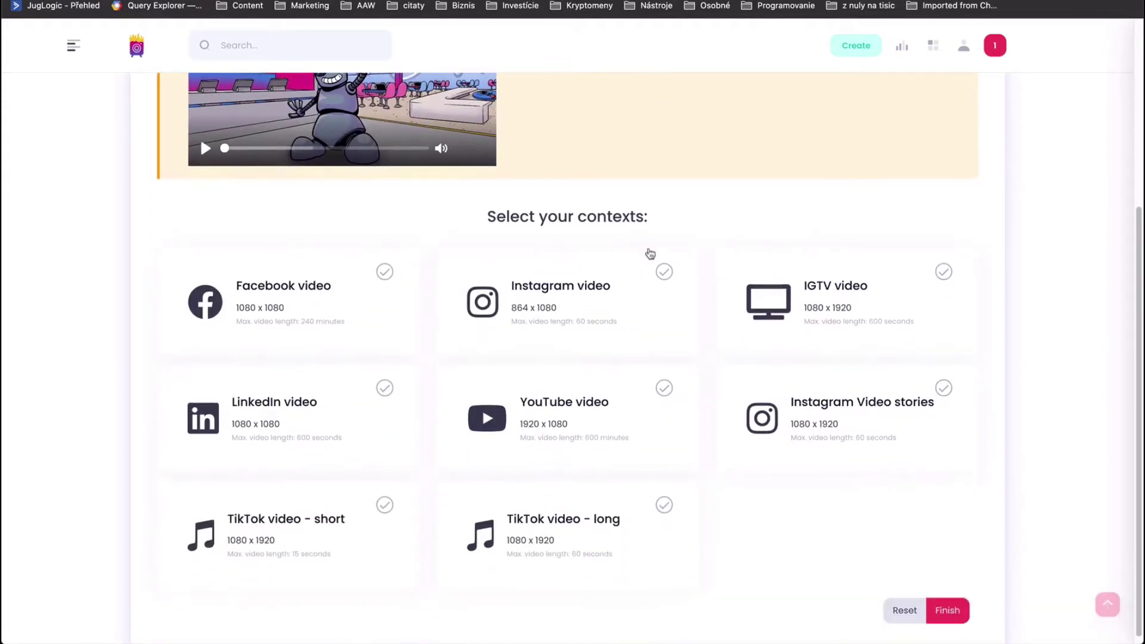
{"action": "scroll", "coordinate": [650, 253], "scroll_direction": "up", "scroll_amount": 5}
{"action": "scroll", "coordinate": [419, 389], "scroll_direction": "down", "scroll_amount": 4}
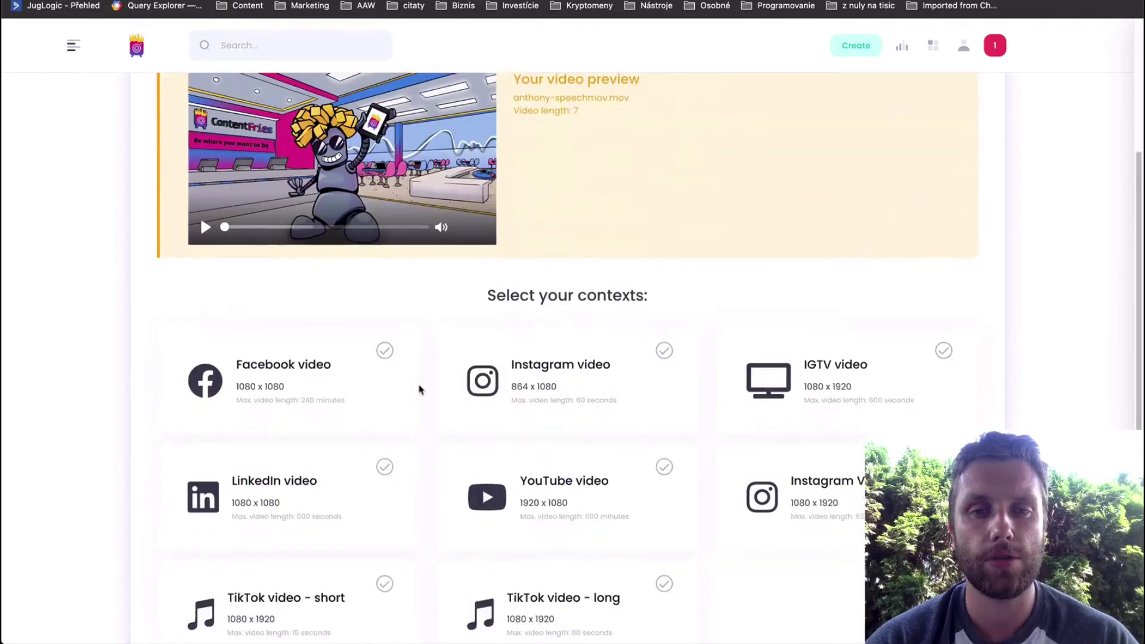
{"action": "scroll", "coordinate": [501, 283], "scroll_direction": "up", "scroll_amount": 2}
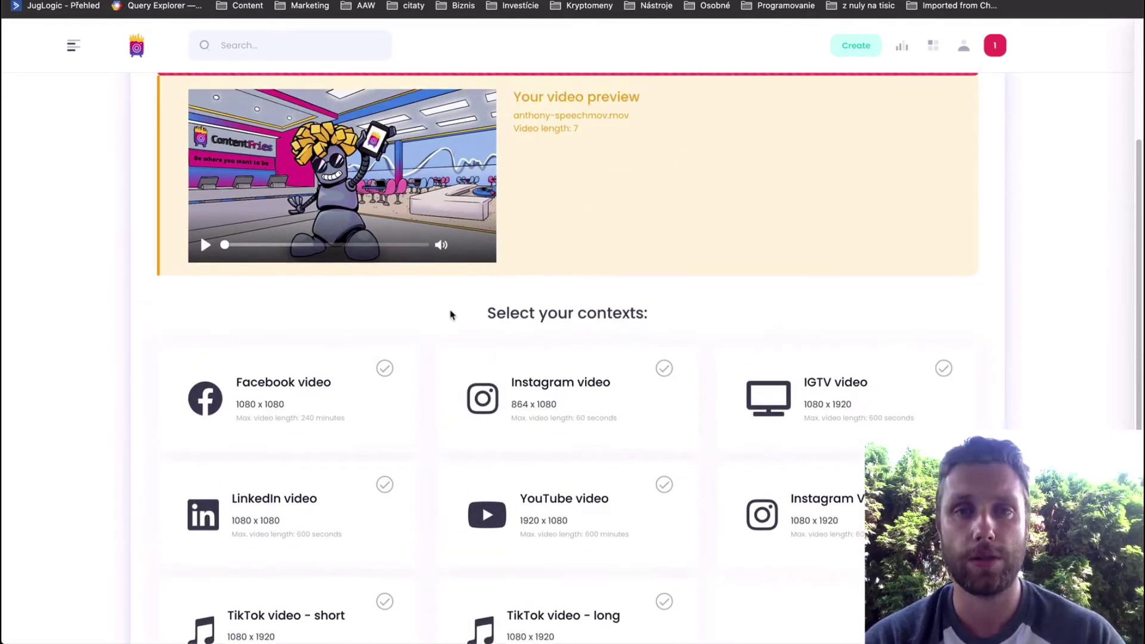
{"action": "scroll", "coordinate": [450, 315], "scroll_direction": "up", "scroll_amount": 2}
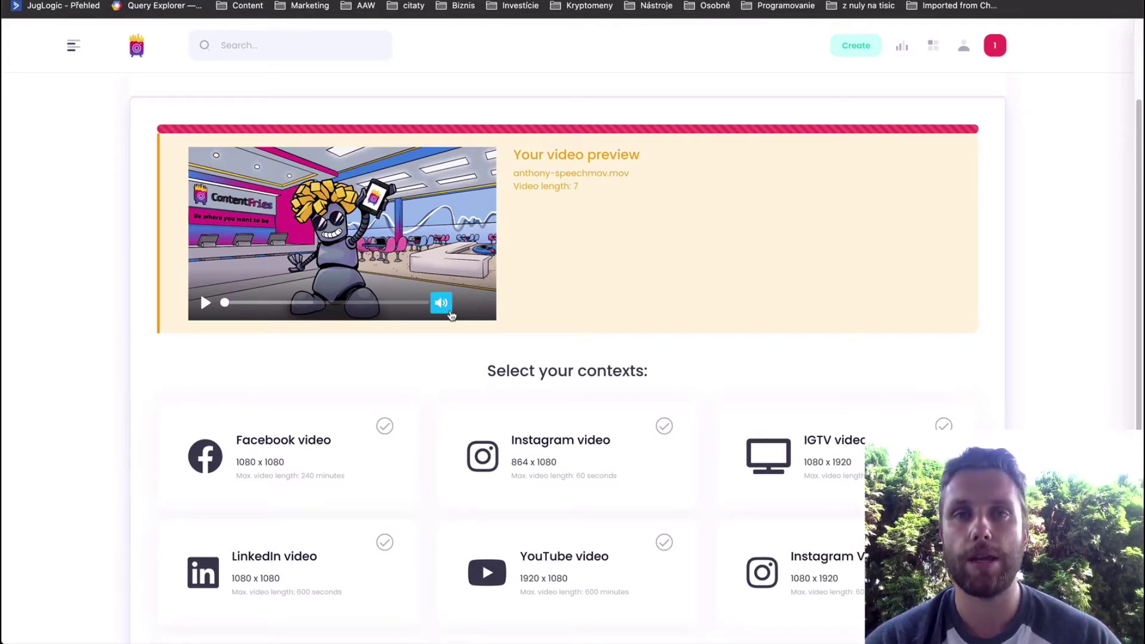
{"action": "scroll", "coordinate": [215, 249], "scroll_direction": "down", "scroll_amount": 5}
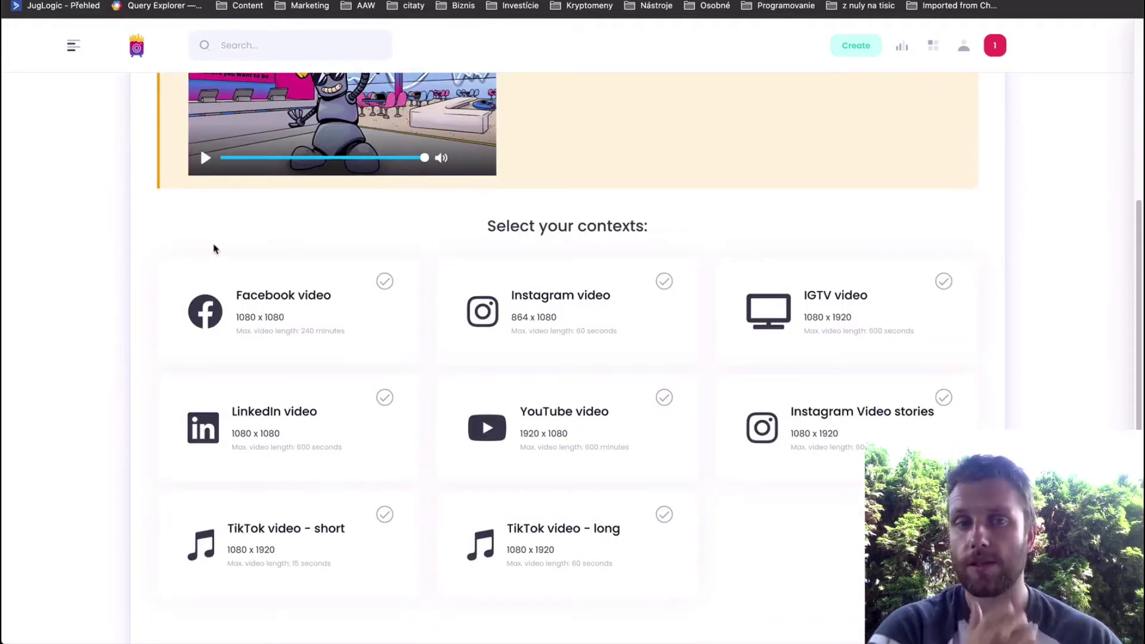
{"action": "scroll", "coordinate": [214, 250], "scroll_direction": "down", "scroll_amount": 1}
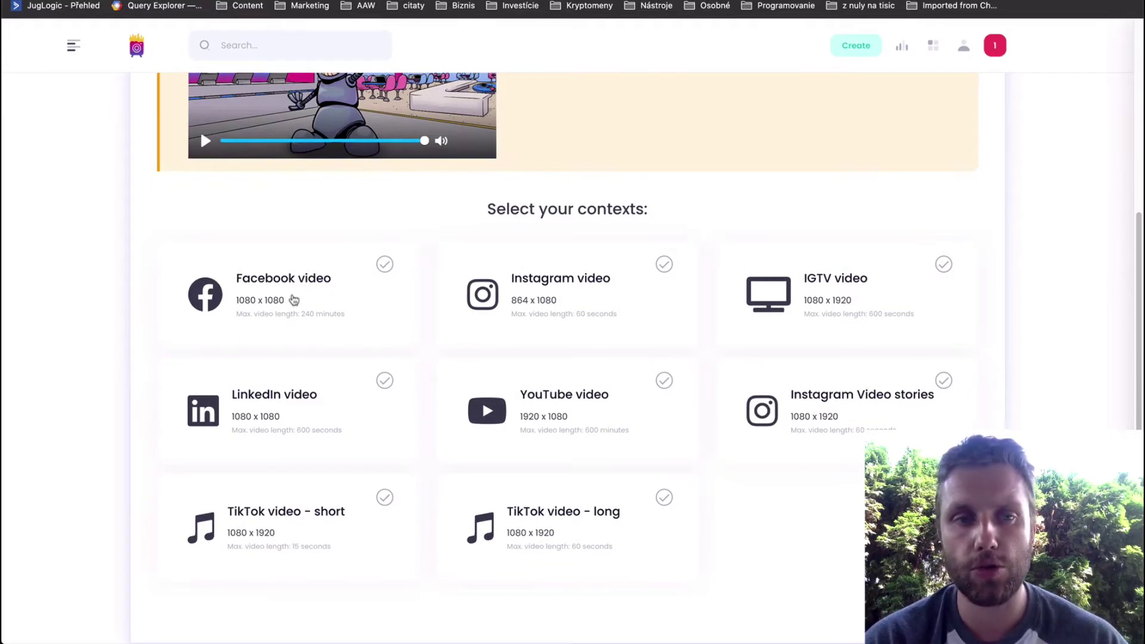
Step: Select Facebook video, IGTV video and LinkedIn video as the output contexts
{"action": "left_click", "coordinate": [294, 300]}
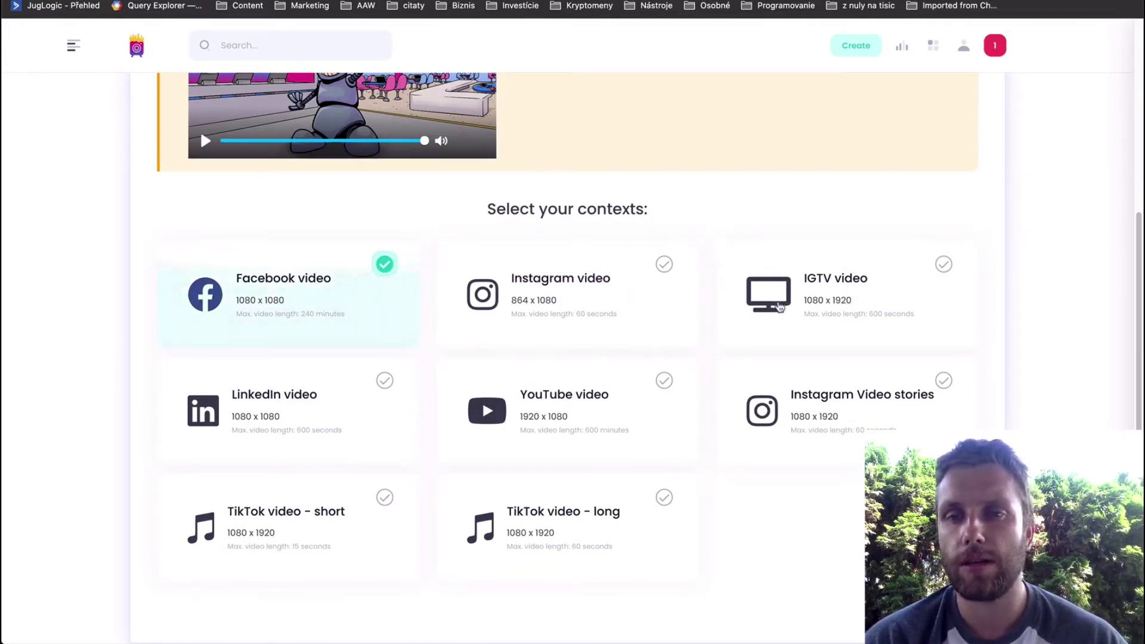
{"action": "left_click", "coordinate": [784, 305]}
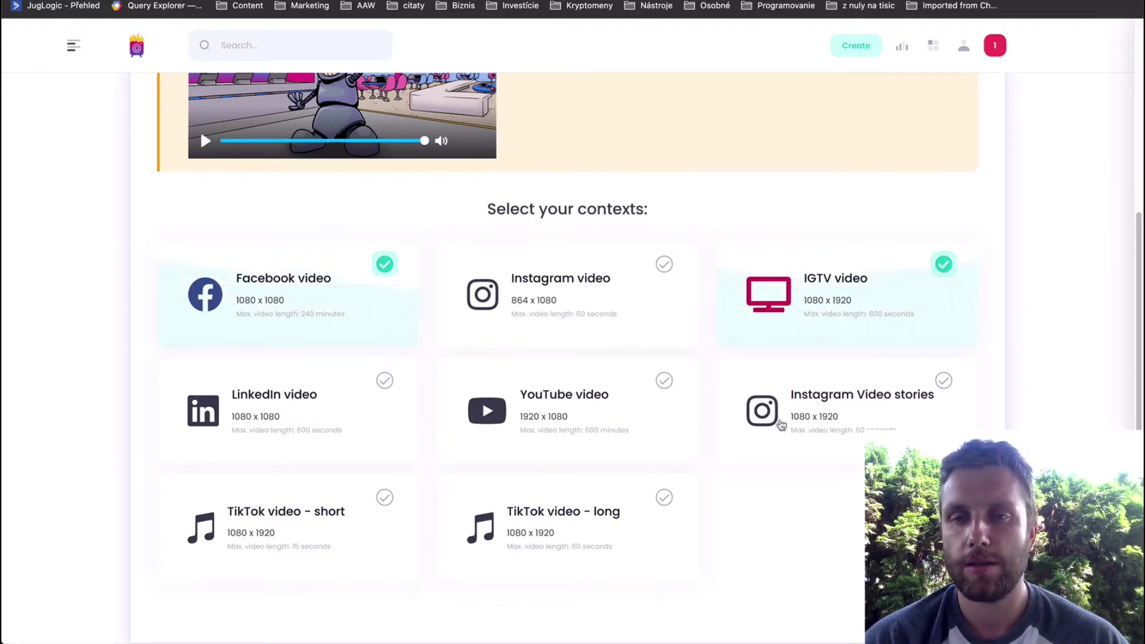
{"action": "left_click", "coordinate": [292, 384]}
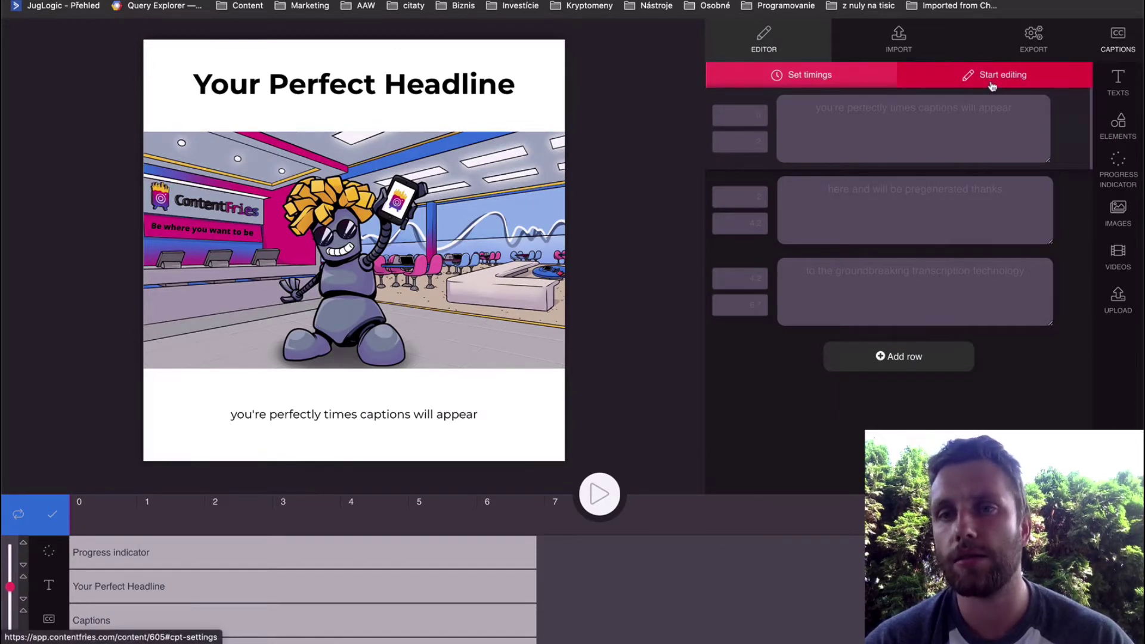
Step: Split the captions by new lines after "captions", "here" and "pregenerated", and save the timings to unlock caption editing
{"action": "left_click", "coordinate": [810, 86]}
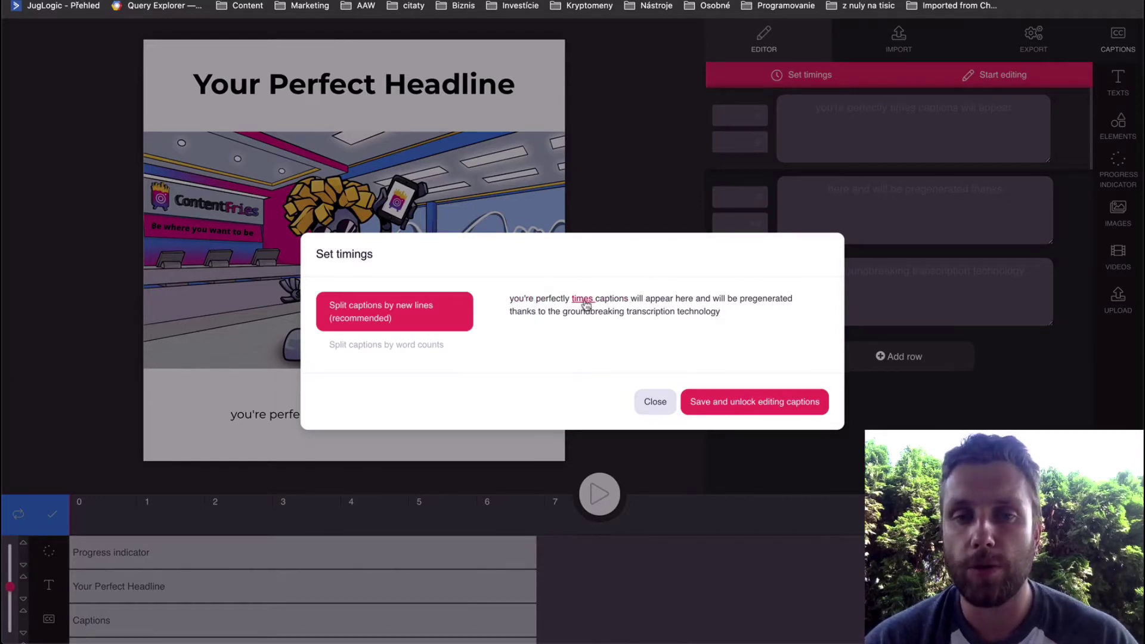
{"action": "left_click", "coordinate": [612, 303]}
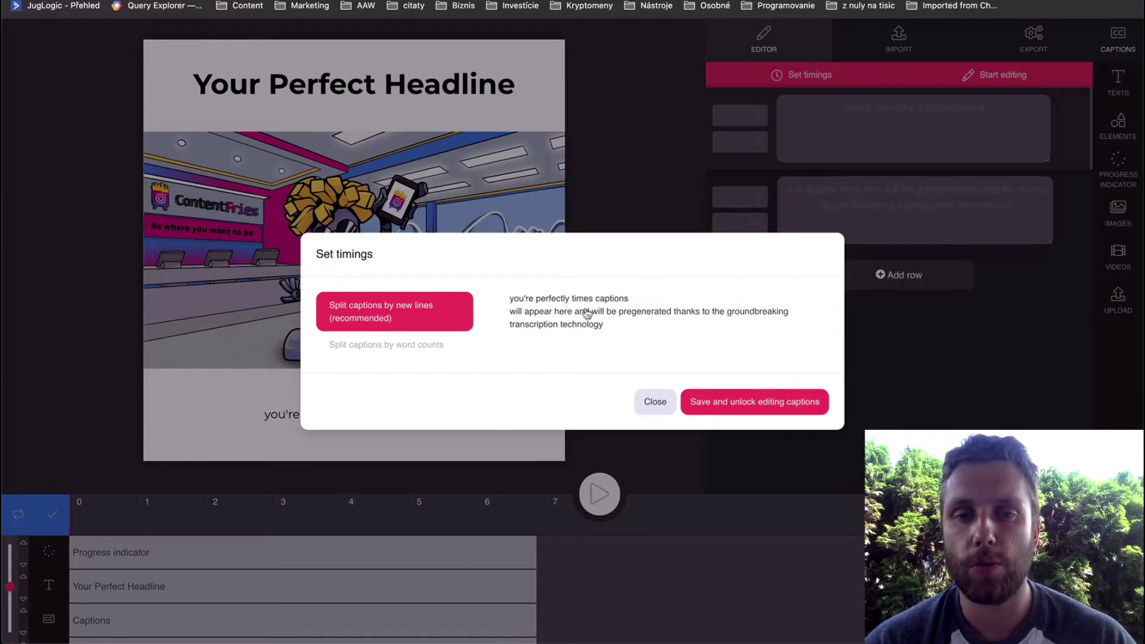
{"action": "left_click", "coordinate": [565, 312]}
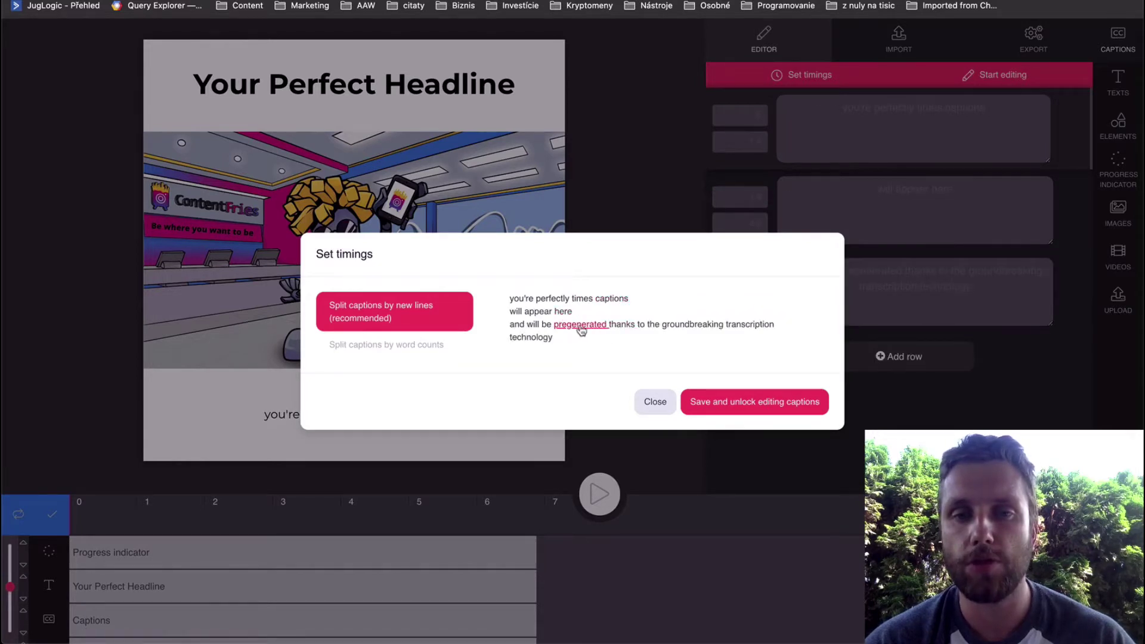
{"action": "left_click", "coordinate": [578, 330]}
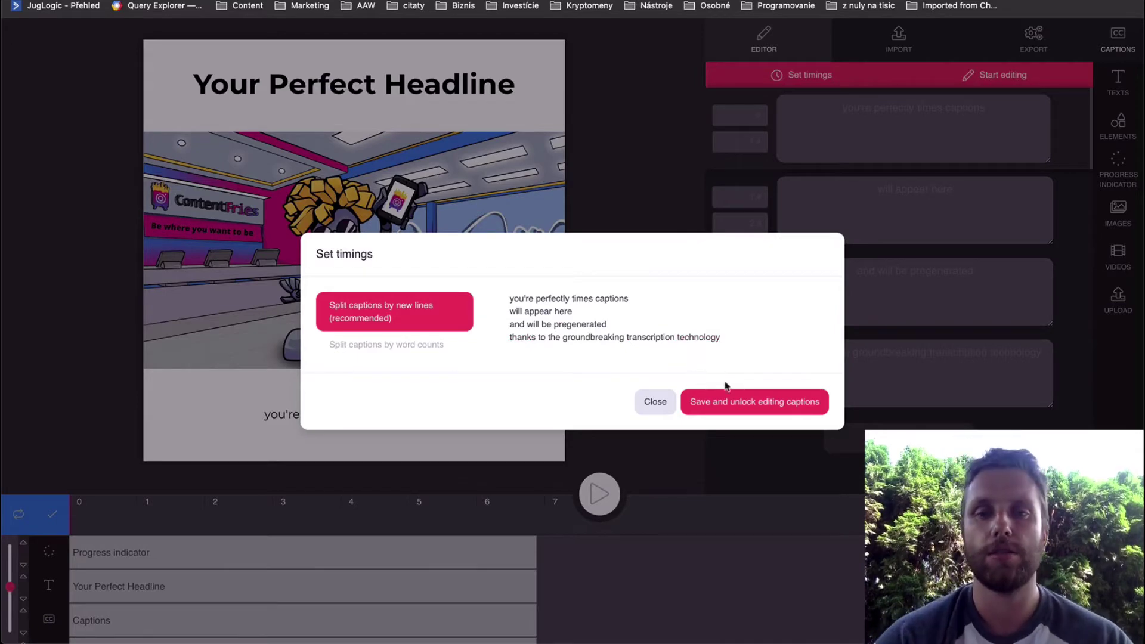
{"action": "left_click", "coordinate": [746, 403]}
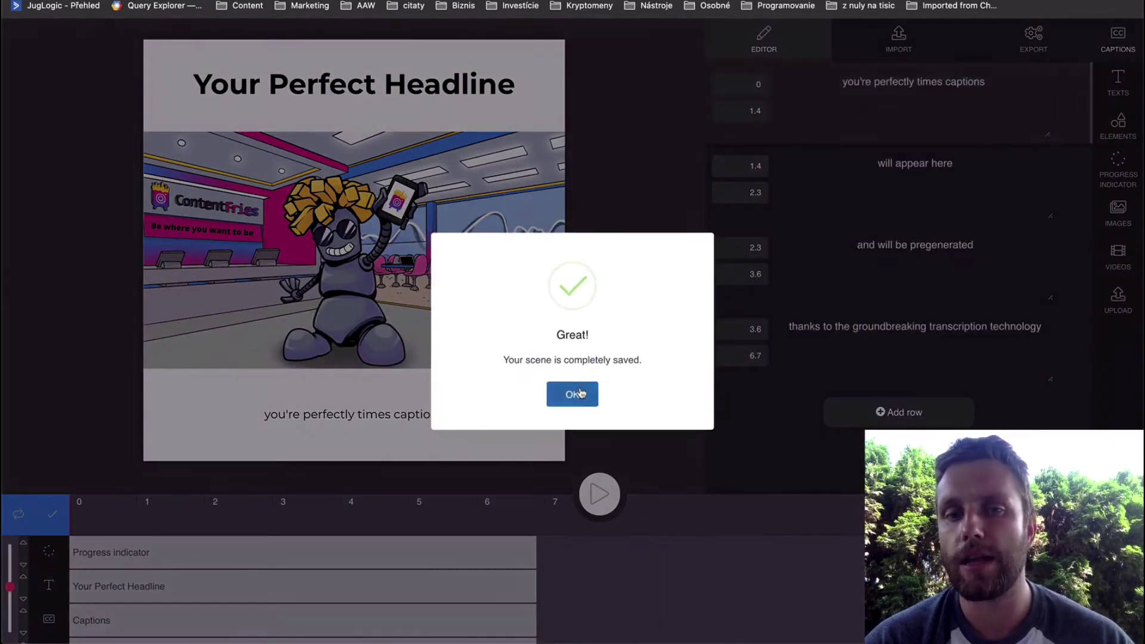
{"action": "left_click", "coordinate": [572, 394]}
Step: Correct the first caption to read "Your perfectly timed captions"
{"action": "mouse_move", "coordinate": [853, 81]}
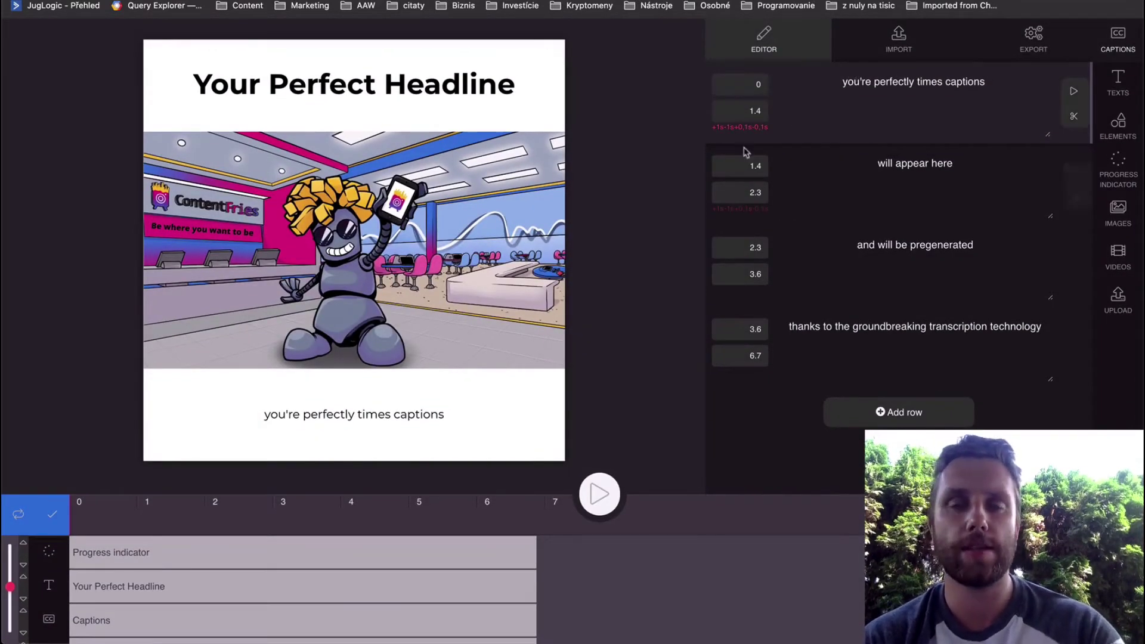
{"action": "mouse_move", "coordinate": [745, 152]}
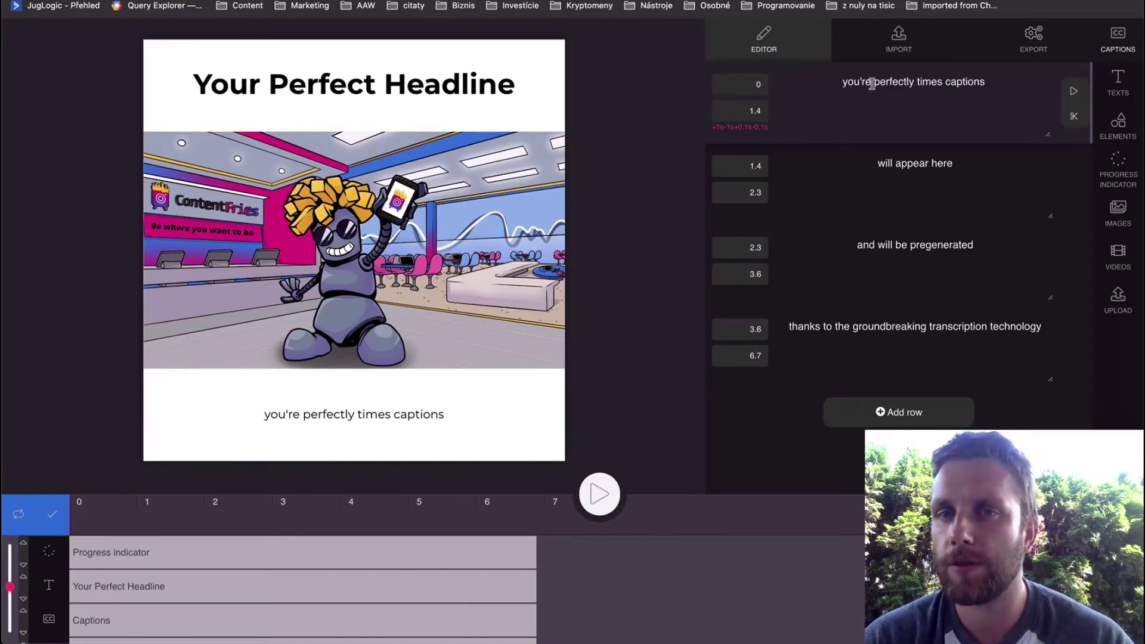
{"action": "double_click", "coordinate": [830, 83]}
{"action": "type", "text": "Your"}
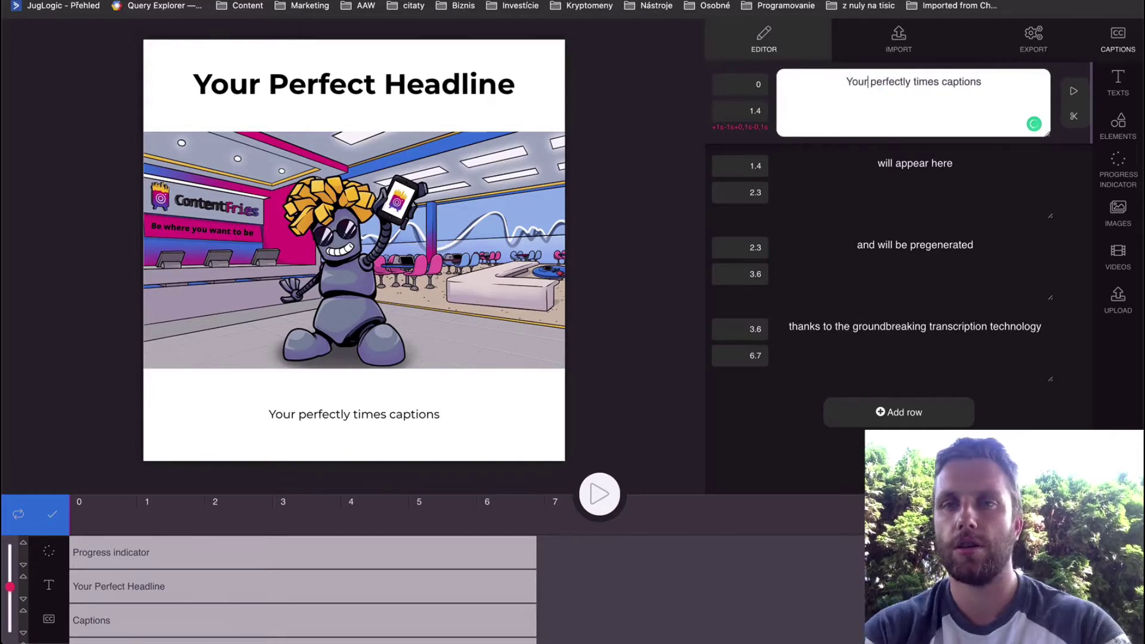
{"action": "left_click", "coordinate": [935, 84]}
{"action": "key", "text": "BackSpace"}
{"action": "type", "text": "d"}
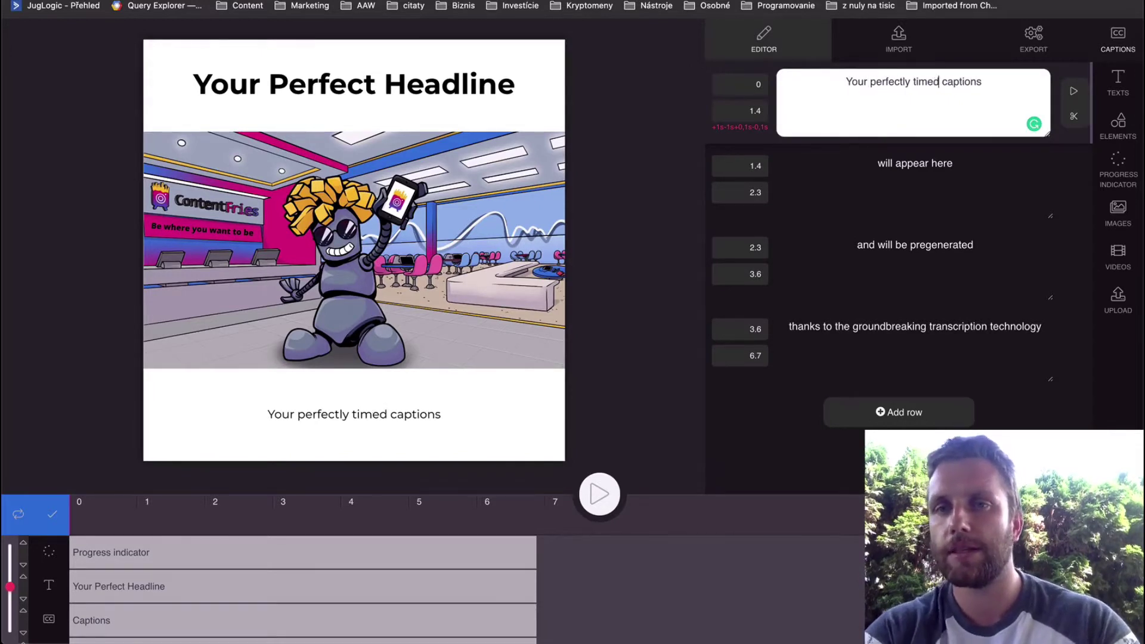
Step: Correct the second caption to "will appear here." and the third to "And will be pre-generated"
{"action": "left_click", "coordinate": [972, 168]}
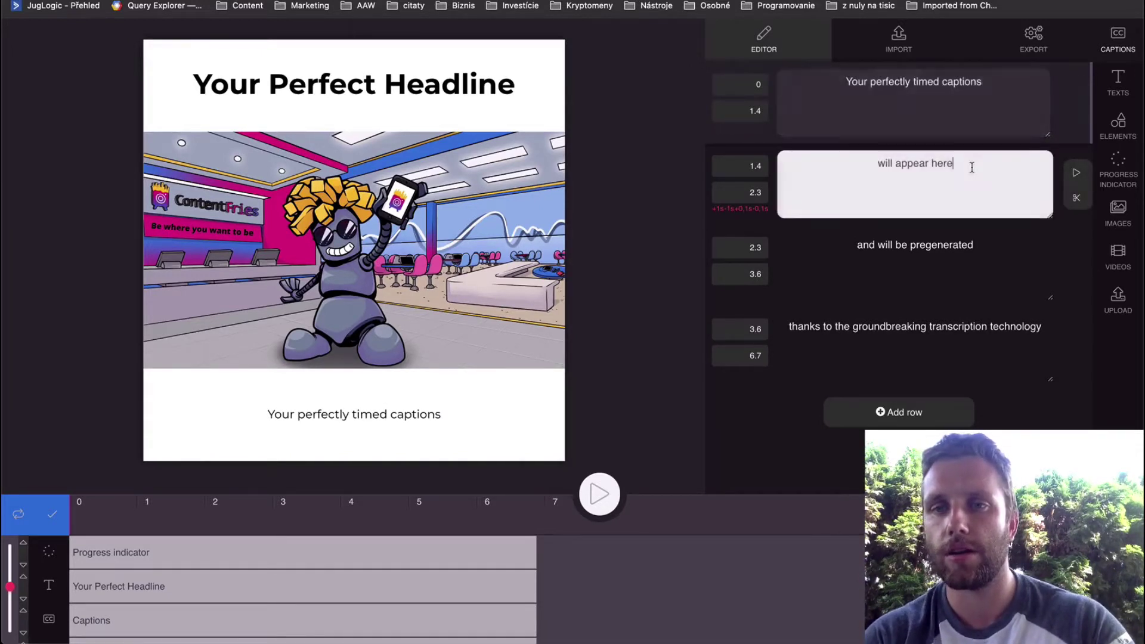
{"action": "type", "text": "."}
{"action": "double_click", "coordinate": [865, 245]}
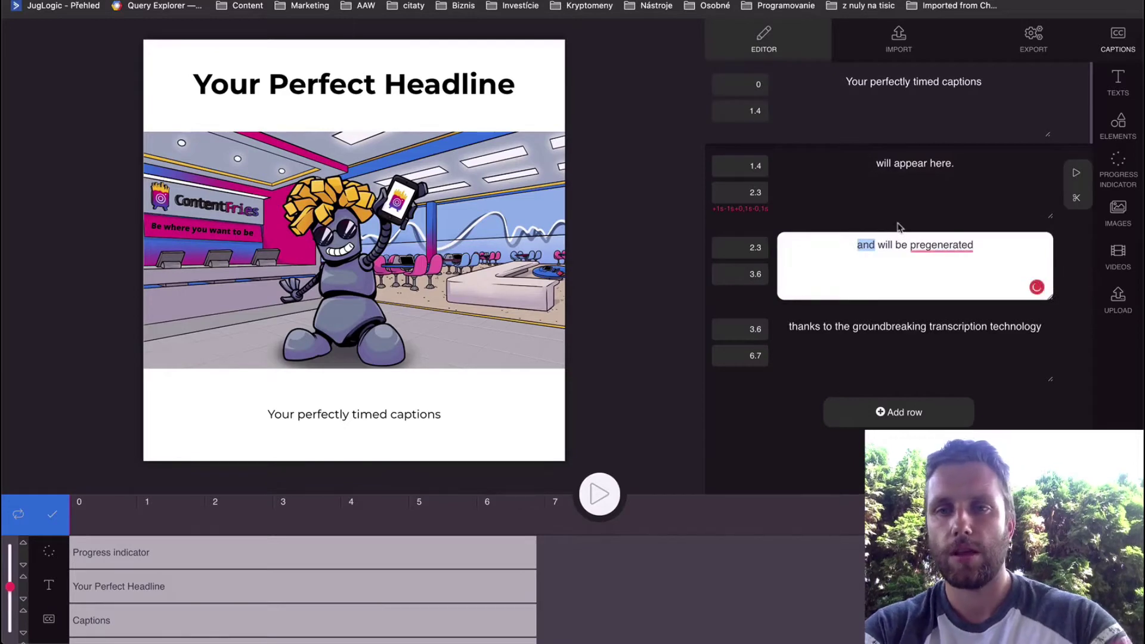
{"action": "type", "text": "And"}
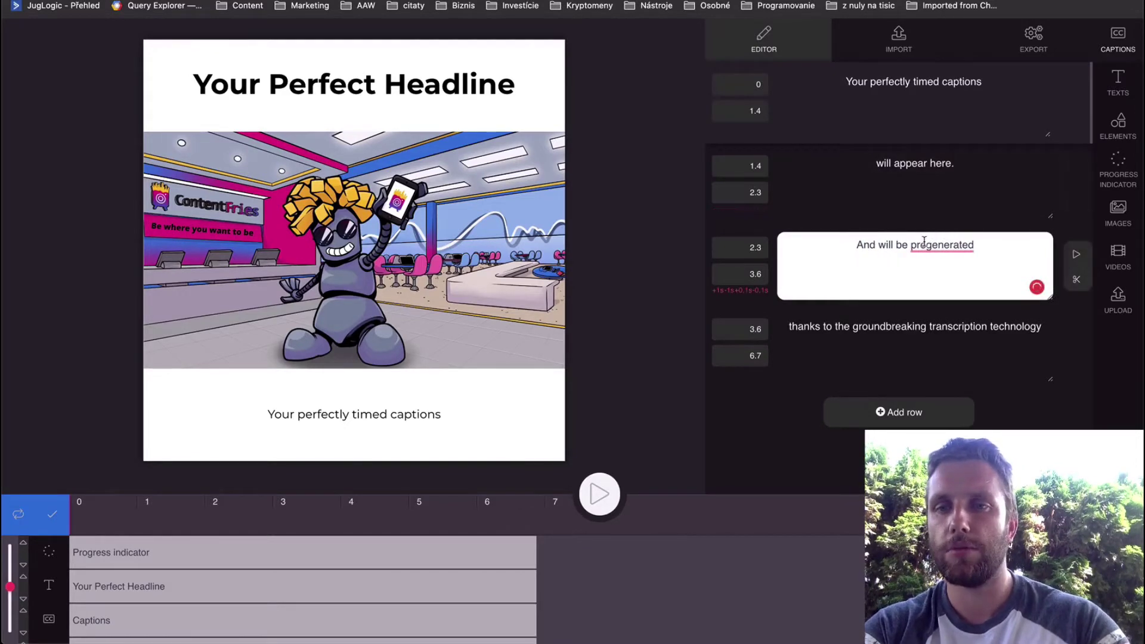
{"action": "mouse_move", "coordinate": [942, 246]}
{"action": "left_click", "coordinate": [966, 288]}
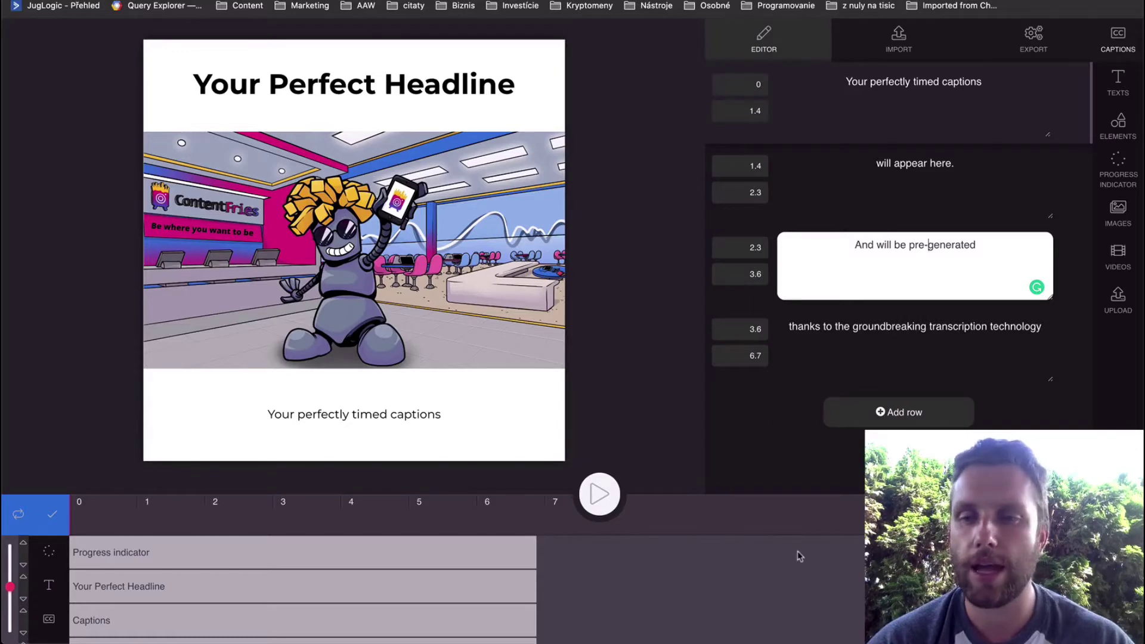
Step: Save the scene with the corrected captions and play the preview to check their timing
{"action": "key", "text": "super+s"}
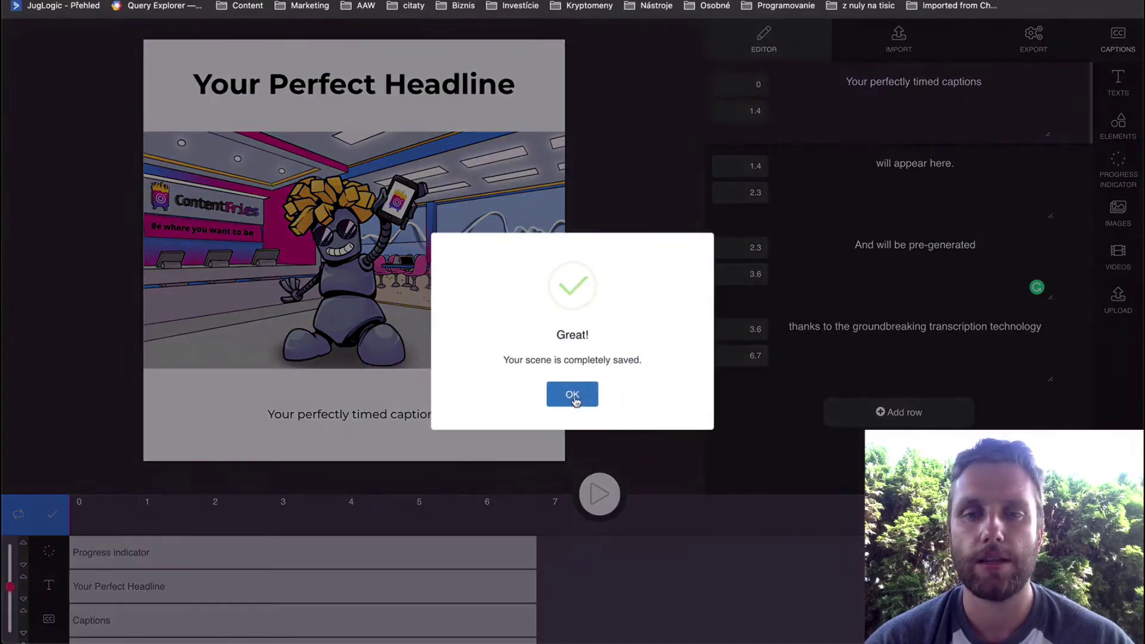
{"action": "left_click", "coordinate": [571, 396]}
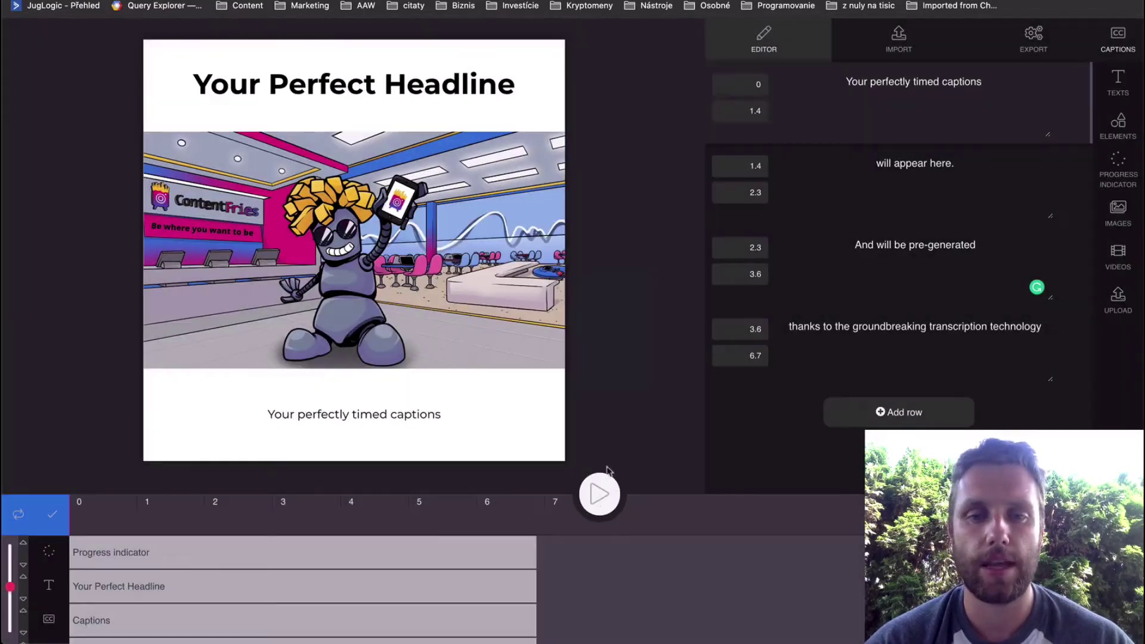
{"action": "left_click", "coordinate": [599, 496]}
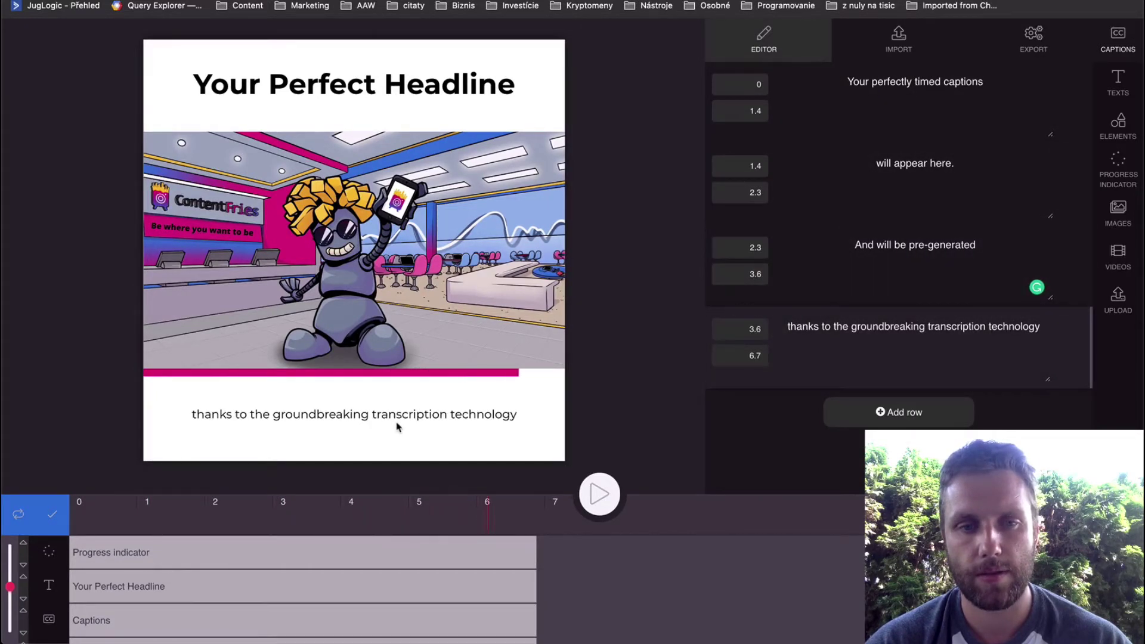
Step: Insert "AI" before "transcription" in the fourth caption and save the scene
{"action": "left_click", "coordinate": [927, 335]}
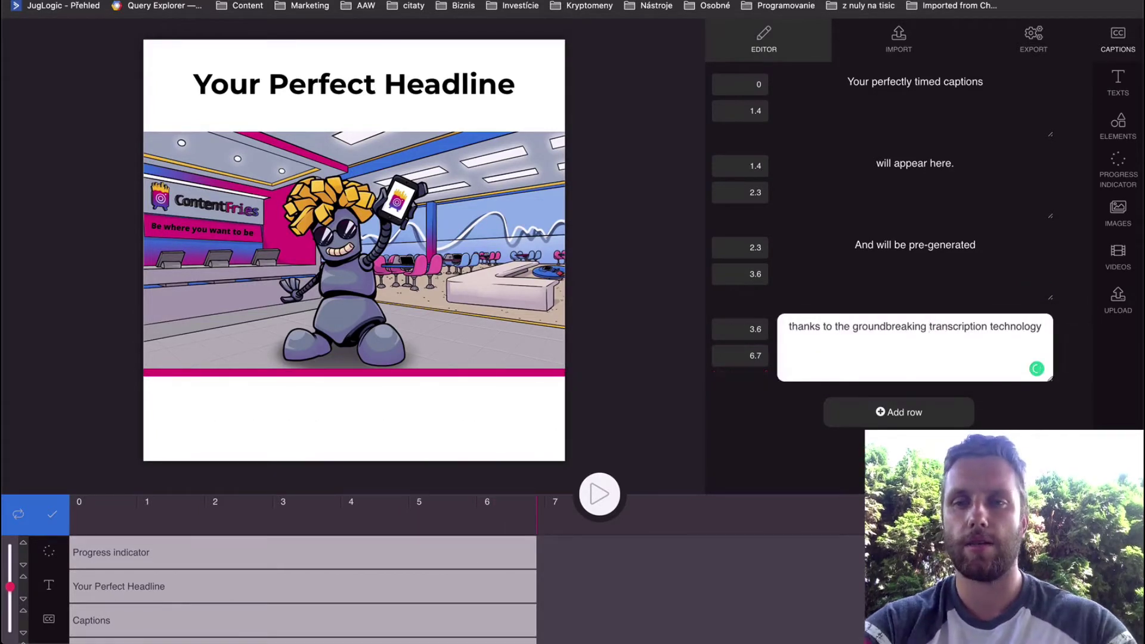
{"action": "type", "text": "AI"}
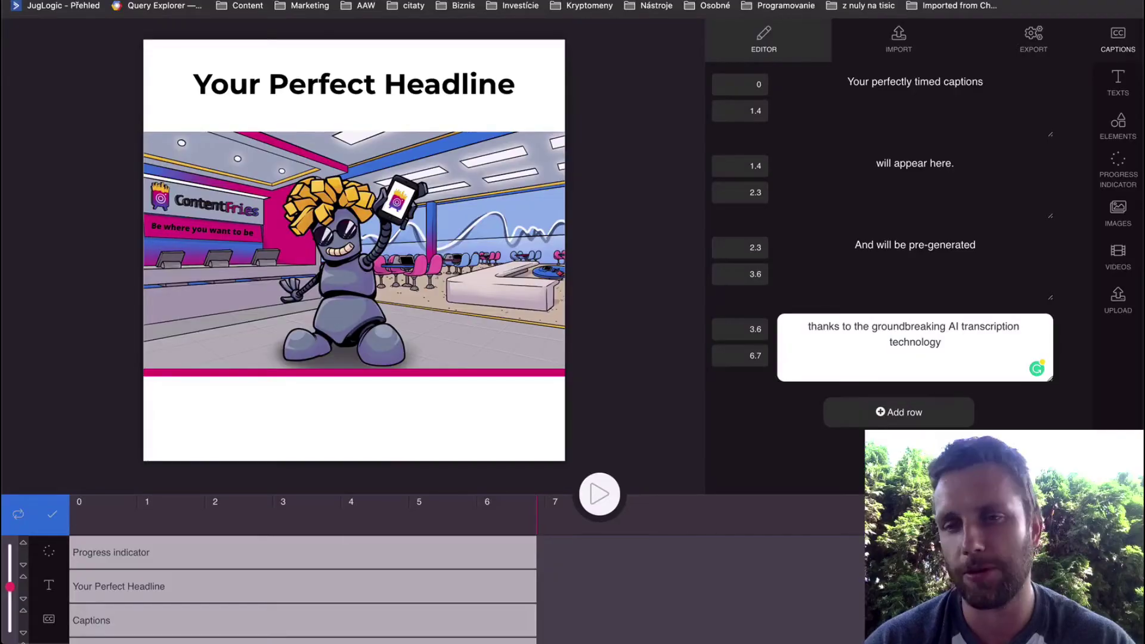
{"action": "left_click", "coordinate": [1110, 615]}
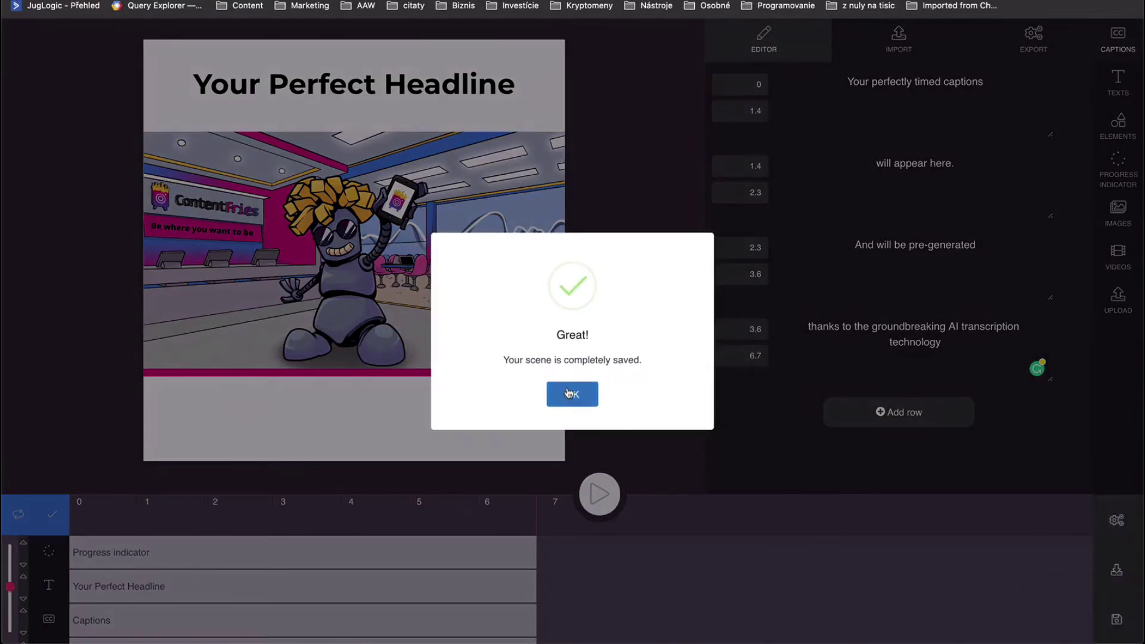
{"action": "left_click", "coordinate": [569, 393]}
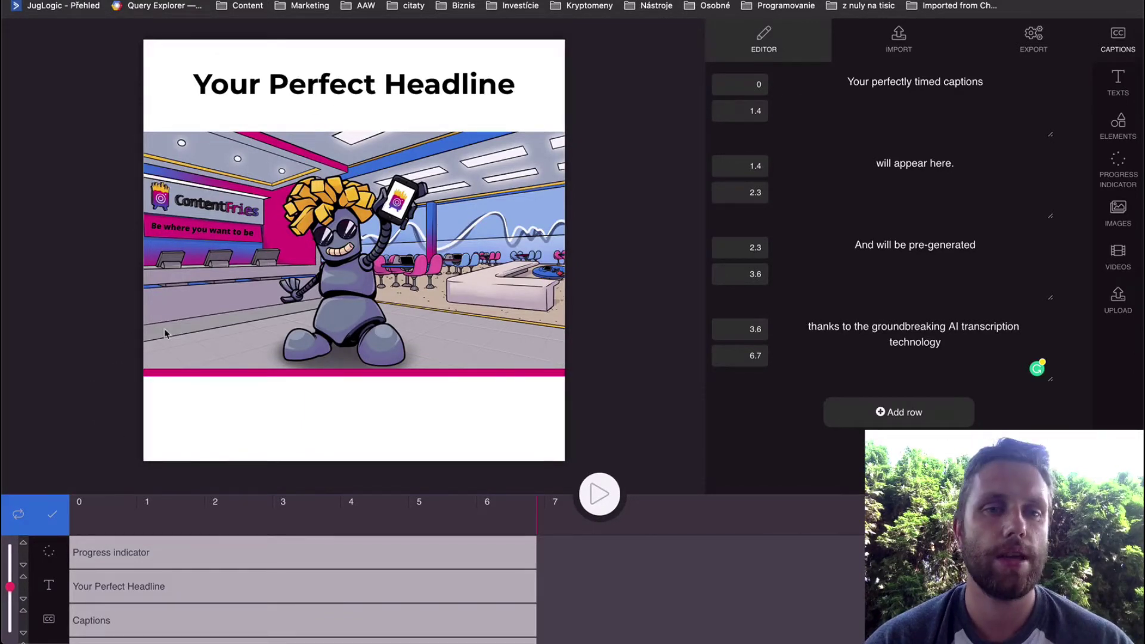
Step: Open the settings of the background layer and set its background type to Color
{"action": "scroll", "coordinate": [128, 608], "scroll_direction": "down", "scroll_amount": 2}
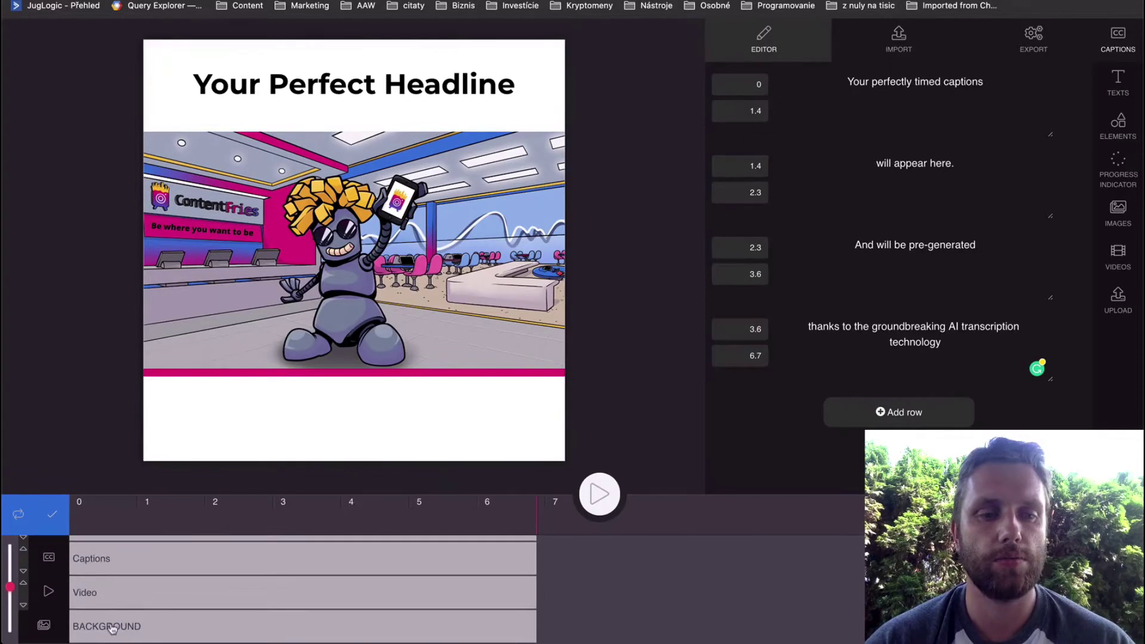
{"action": "left_click", "coordinate": [114, 620]}
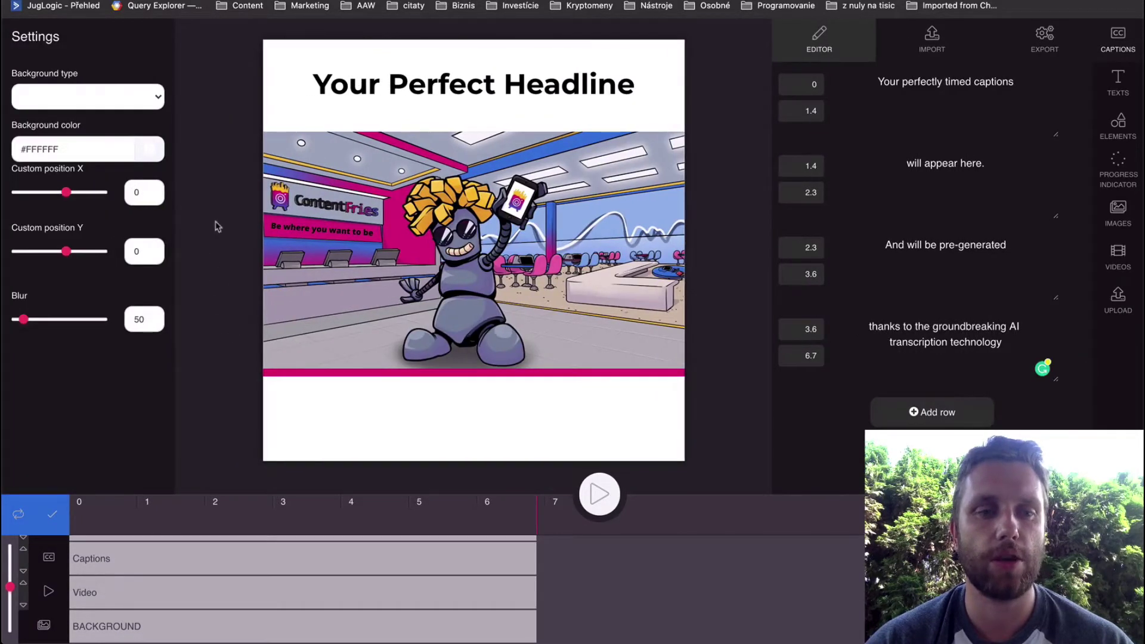
{"action": "left_click", "coordinate": [154, 97]}
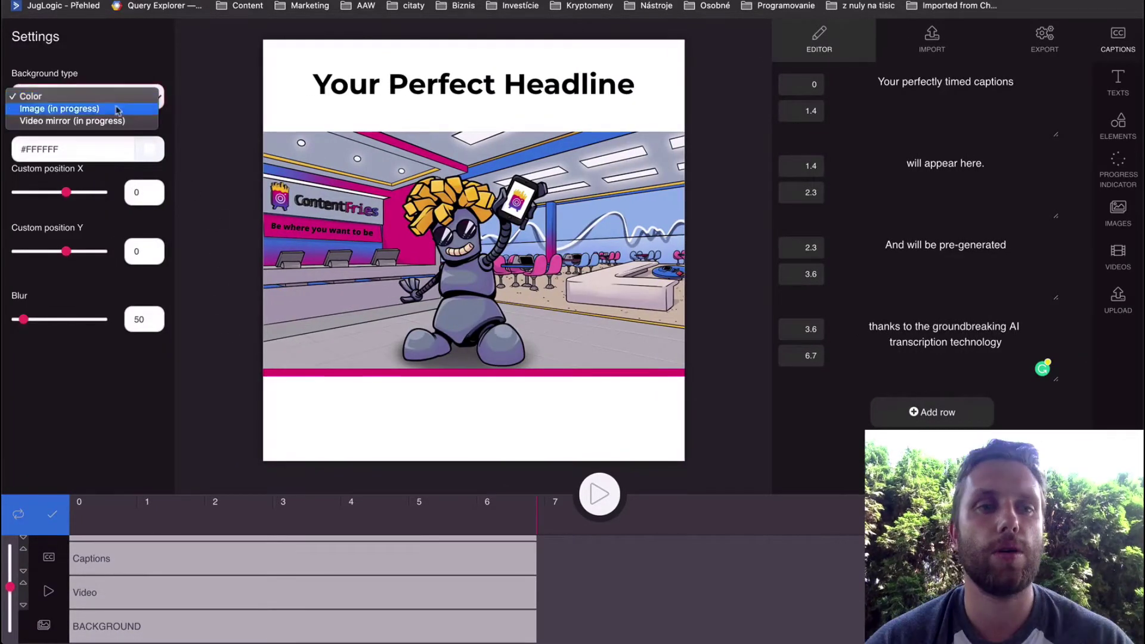
{"action": "left_click", "coordinate": [86, 98]}
Step: Copy the Saffron colour from the ContentFries brand palette and set the background color to #FBC42D
{"action": "left_click", "coordinate": [143, 153]}
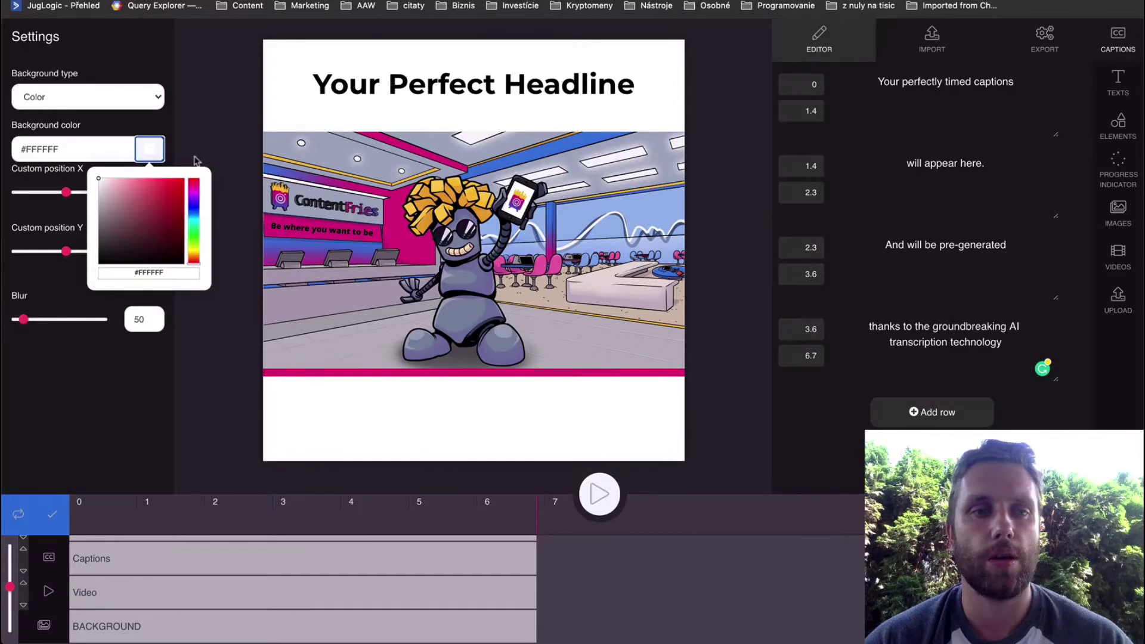
{"action": "left_click", "coordinate": [223, 138]}
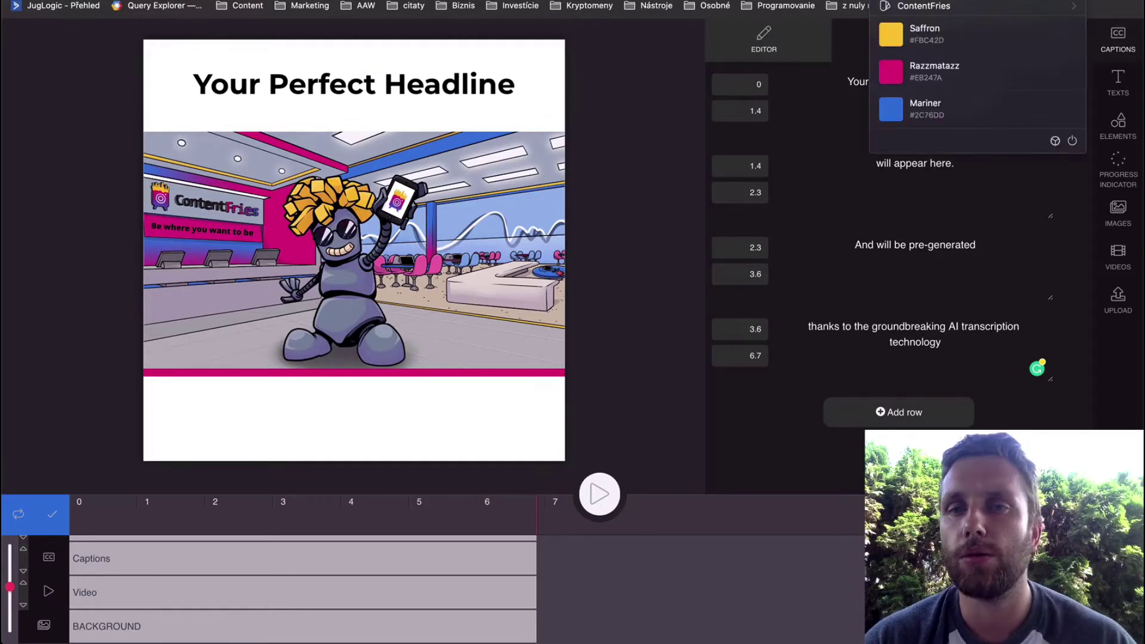
{"action": "left_click", "coordinate": [932, 46]}
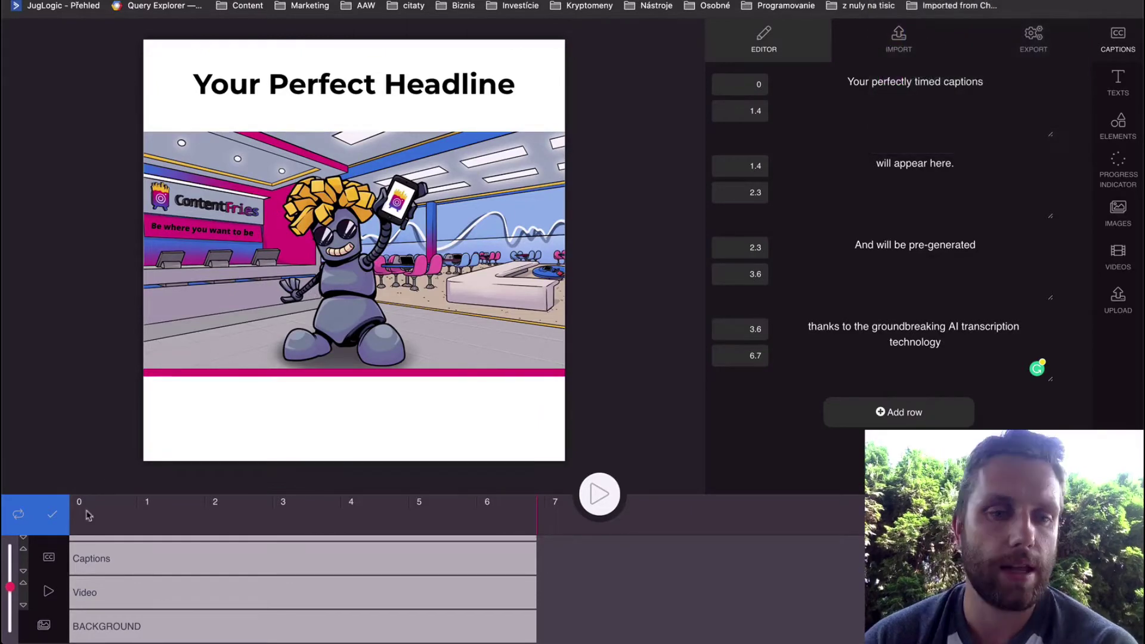
{"action": "left_click", "coordinate": [103, 623]}
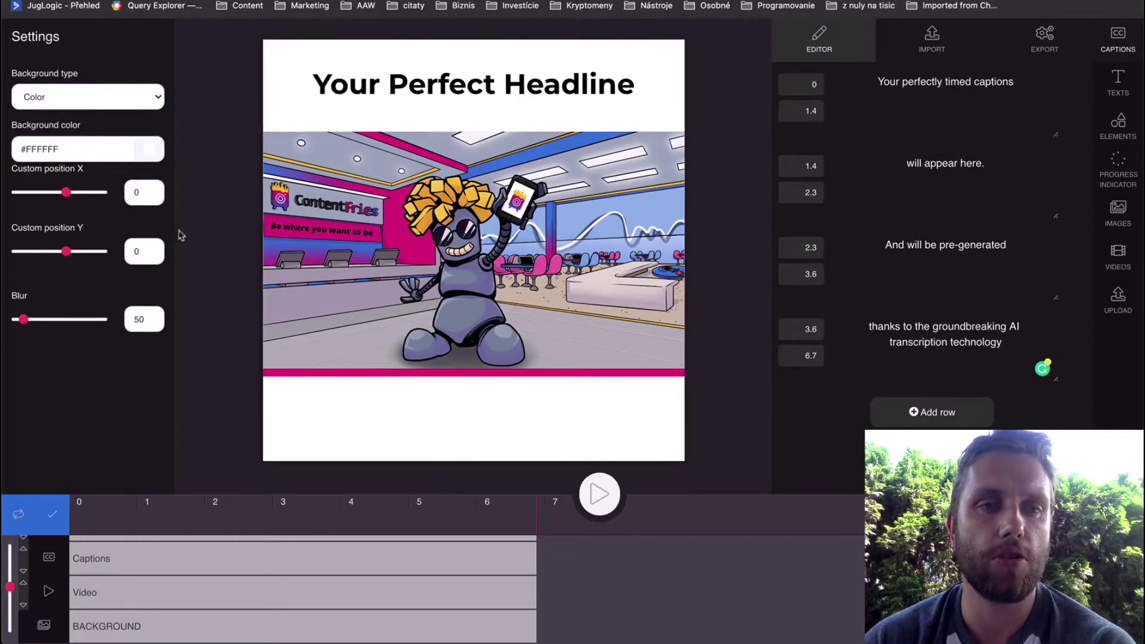
{"action": "left_click", "coordinate": [149, 149]}
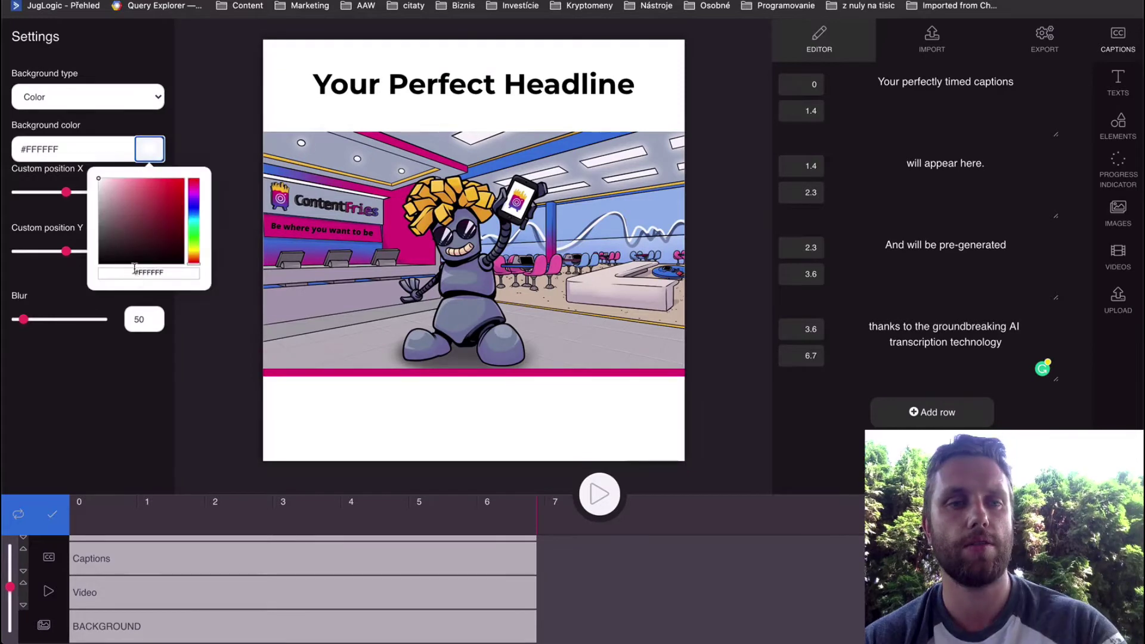
{"action": "triple_click", "coordinate": [57, 149]}
{"action": "key", "text": "super+v"}
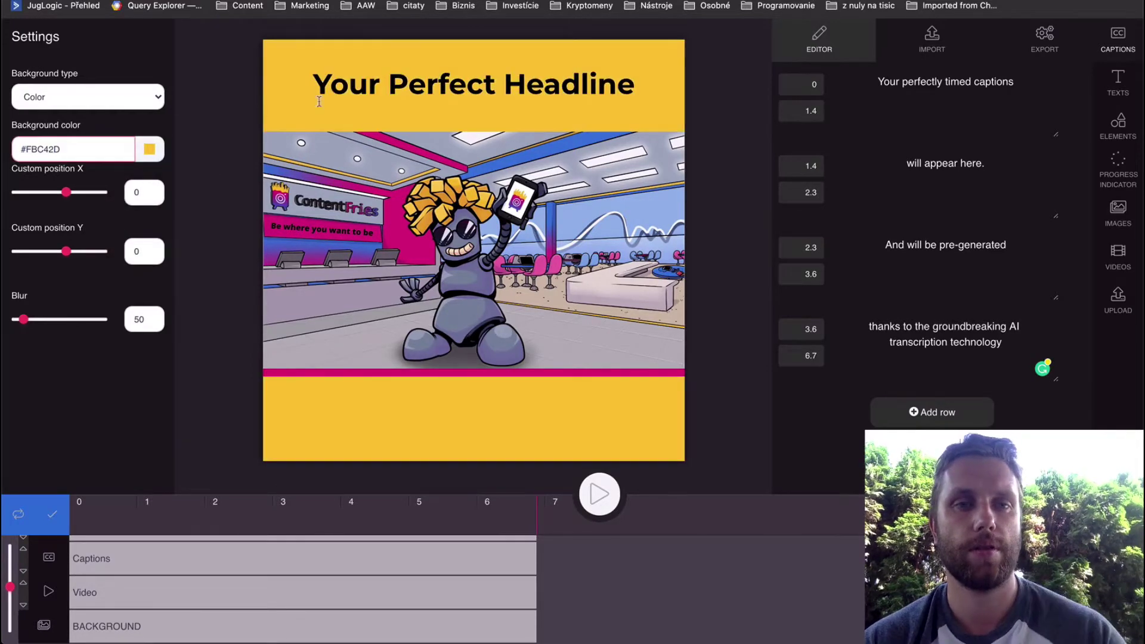
Step: Duplicate the "Your Perfect Headline" text layer
{"action": "left_click", "coordinate": [392, 89]}
{"action": "left_click", "coordinate": [392, 88]}
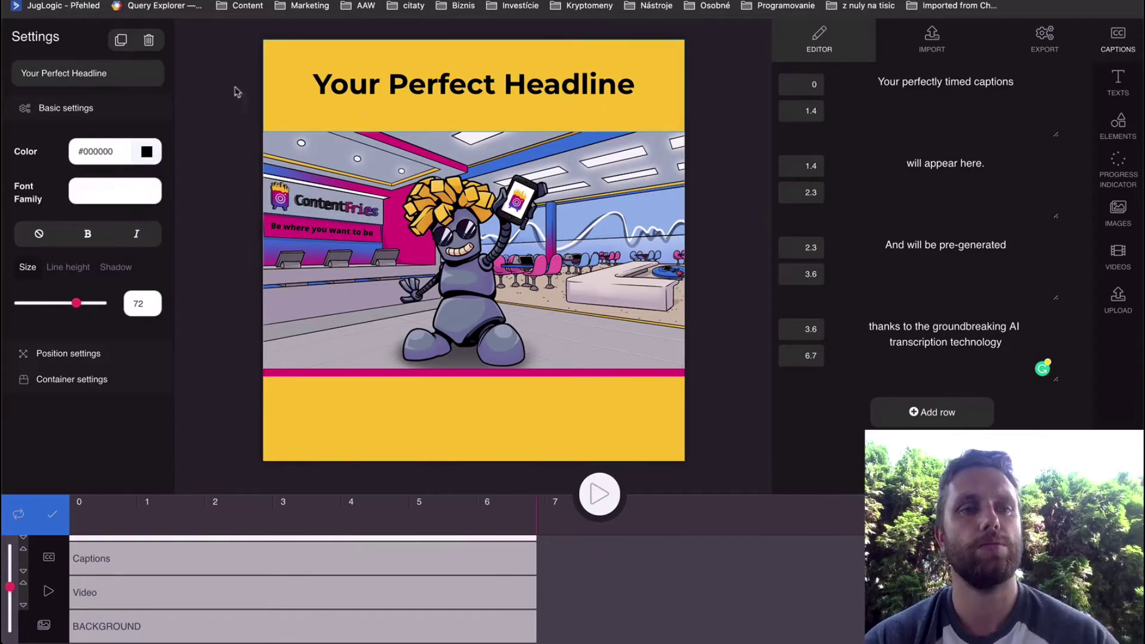
{"action": "scroll", "coordinate": [175, 563], "scroll_direction": "up", "scroll_amount": 2}
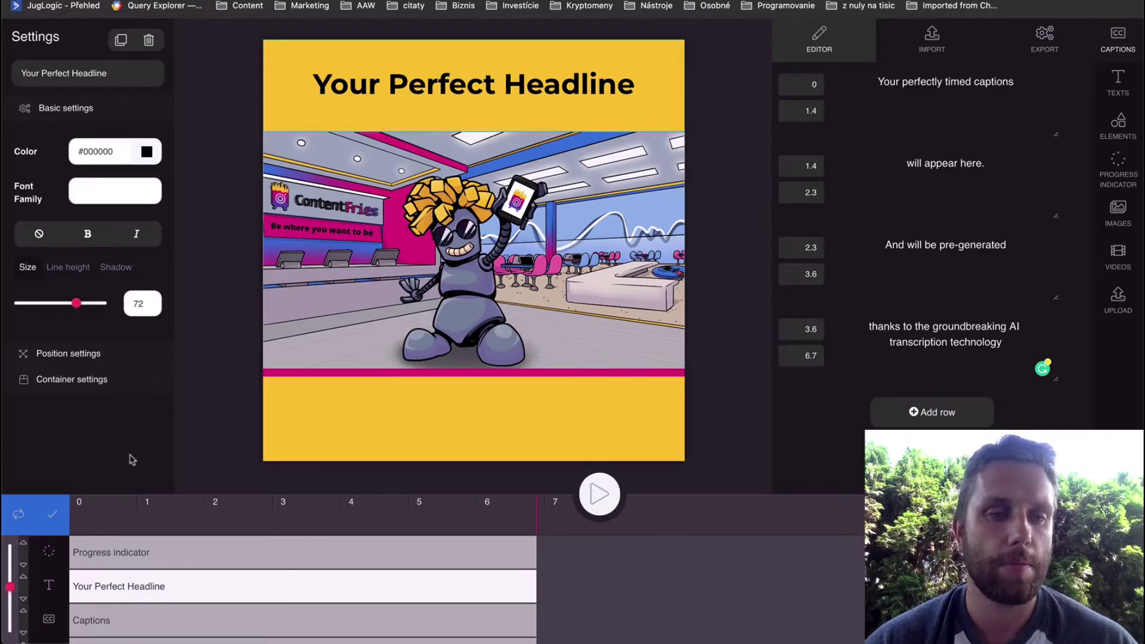
{"action": "left_click", "coordinate": [121, 41]}
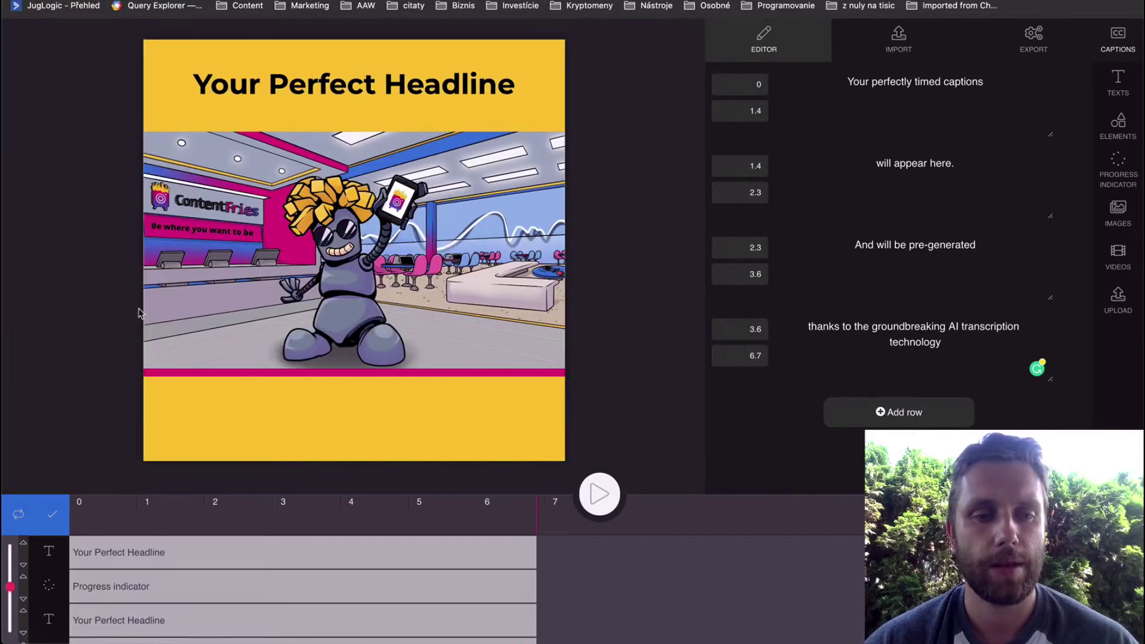
Step: Set the custom X position of the uppermost "Your Perfect Headline" layer to 5
{"action": "scroll", "coordinate": [139, 572], "scroll_direction": "down", "scroll_amount": 1}
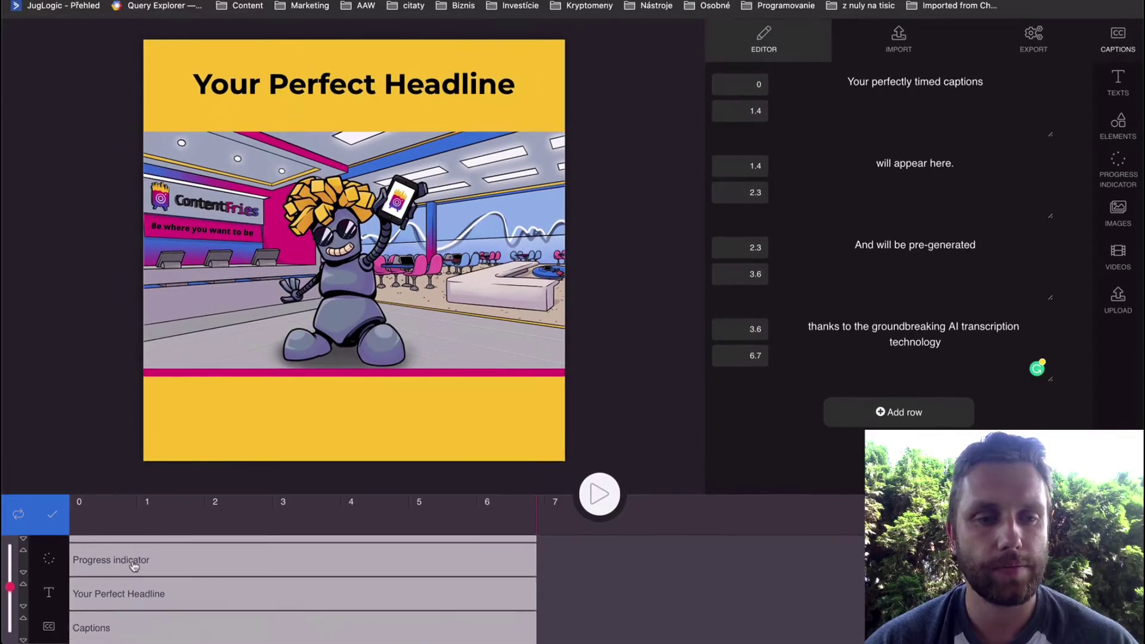
{"action": "scroll", "coordinate": [134, 565], "scroll_direction": "up", "scroll_amount": 2}
{"action": "left_click", "coordinate": [84, 554]}
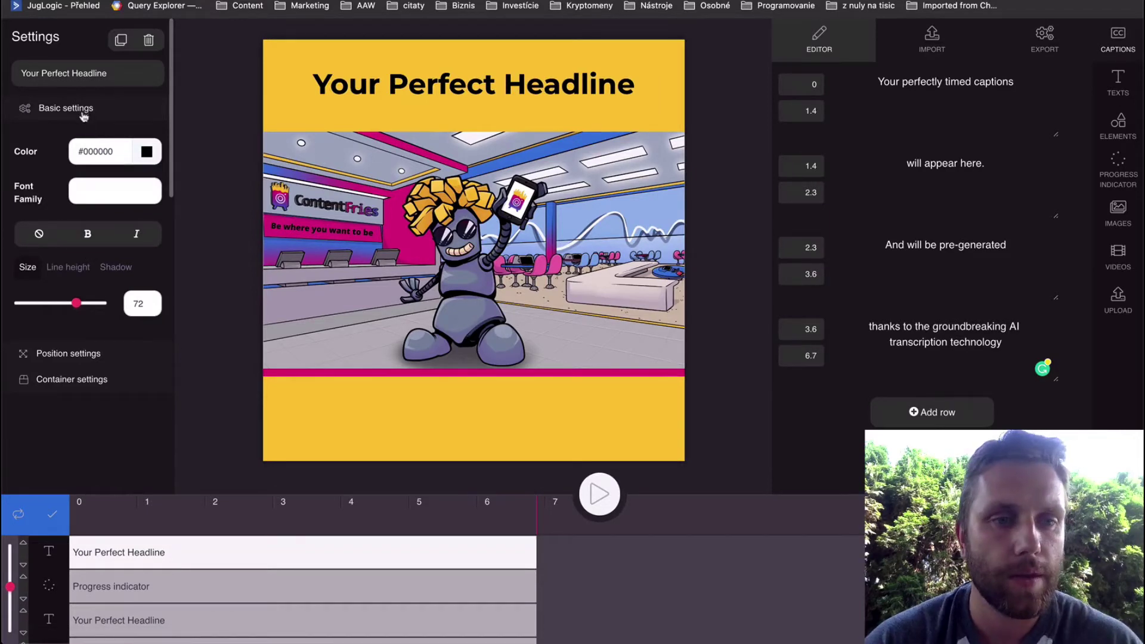
{"action": "left_click", "coordinate": [69, 355]}
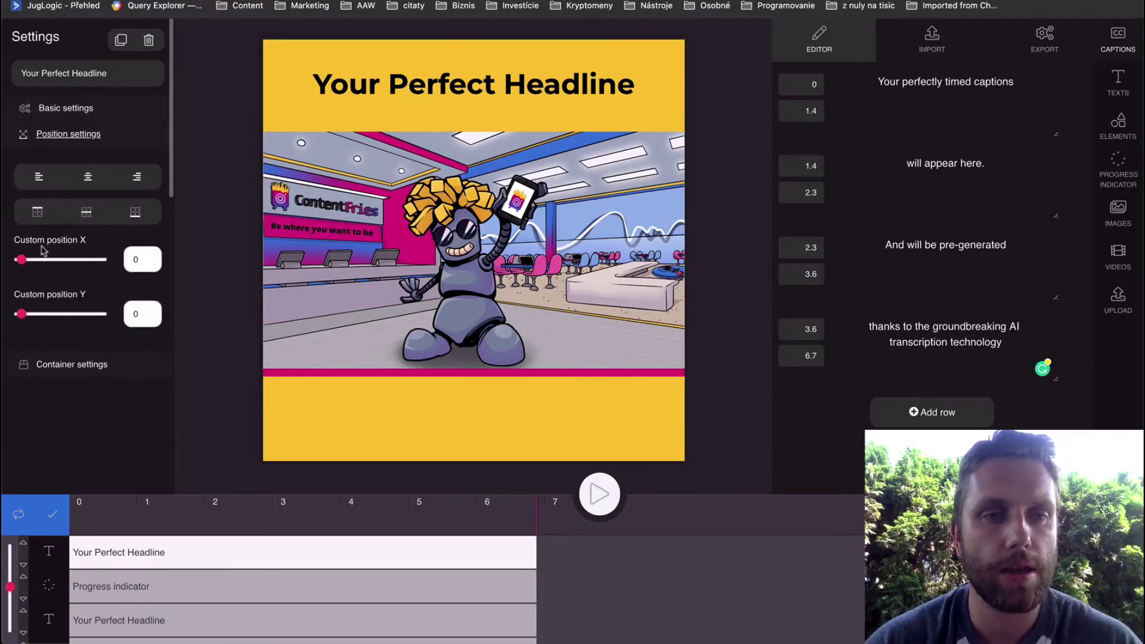
{"action": "left_click_drag", "start_coordinate": [140, 262], "coordinate": [130, 263]}
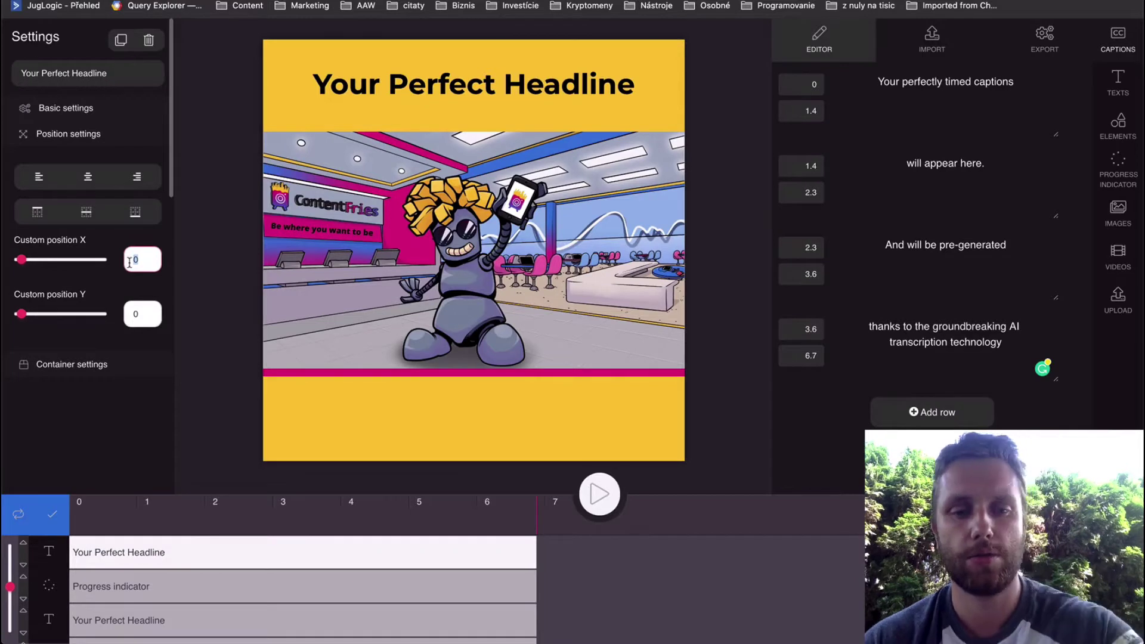
{"action": "type", "text": "5"}
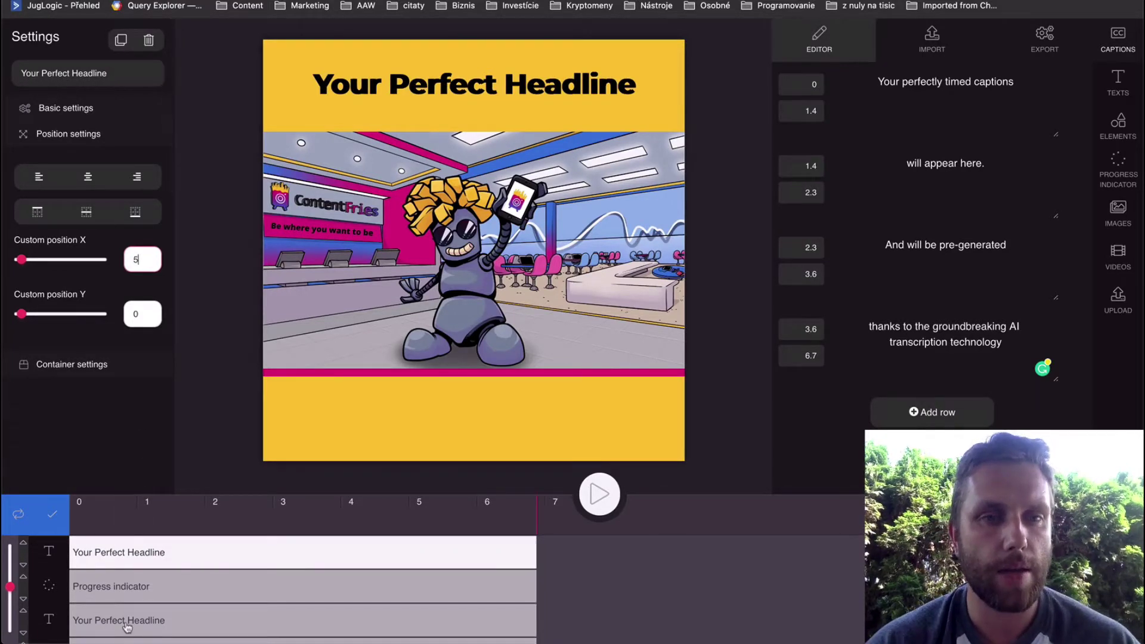
Step: Change the text color of the uppermost headline layer to white, #FFFFFF
{"action": "left_click", "coordinate": [69, 108]}
{"action": "left_click", "coordinate": [144, 153]}
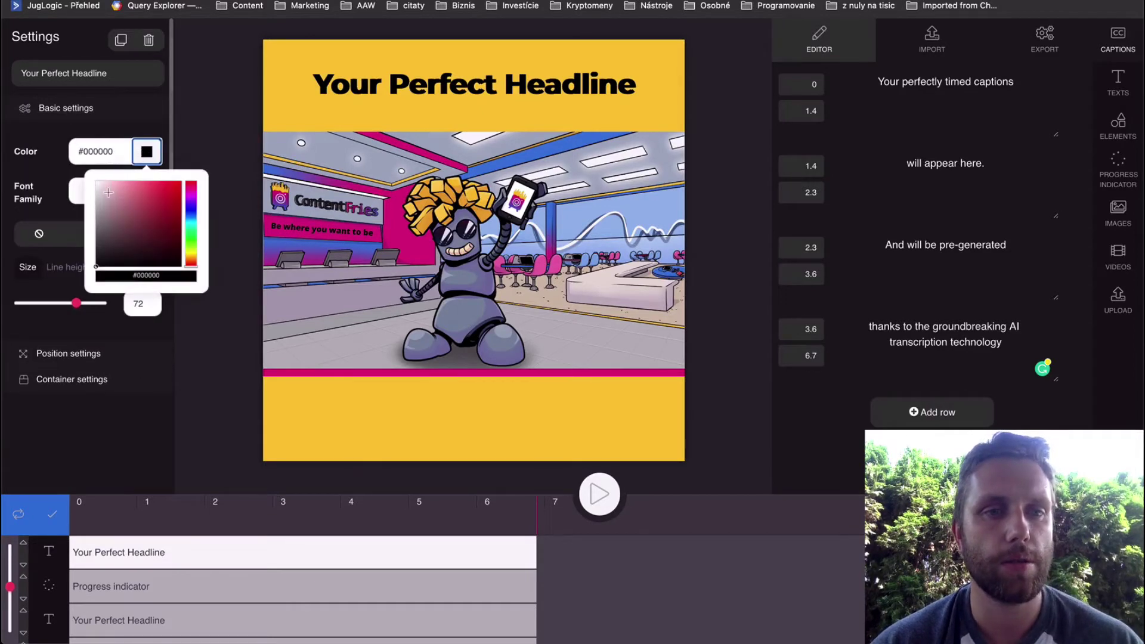
{"action": "left_click_drag", "start_coordinate": [109, 194], "coordinate": [94, 180]}
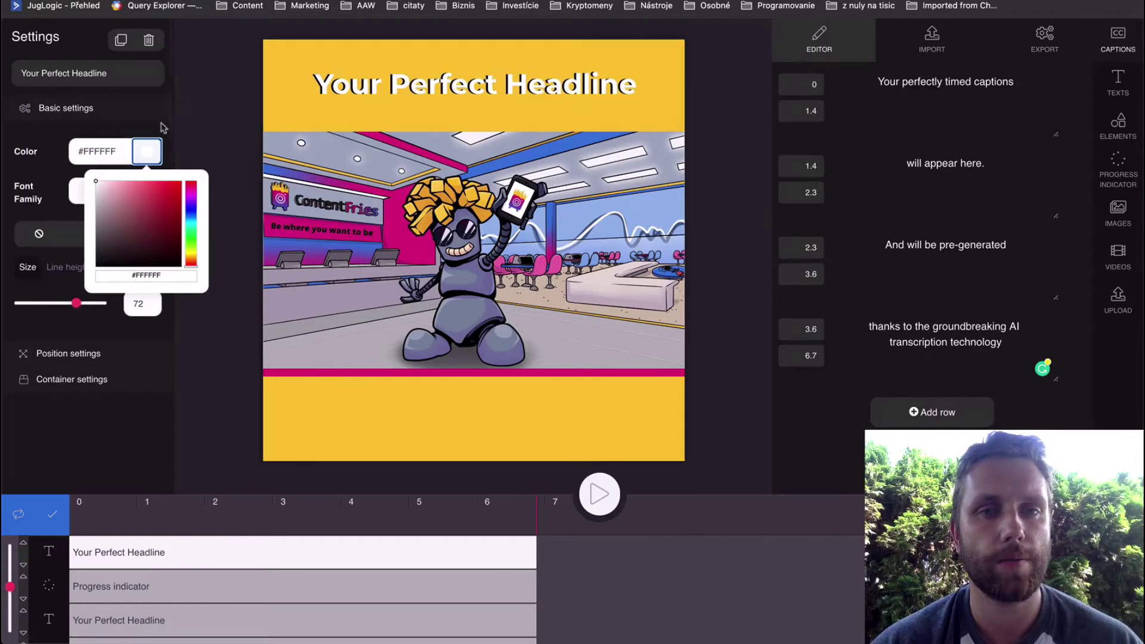
{"action": "left_click", "coordinate": [215, 94]}
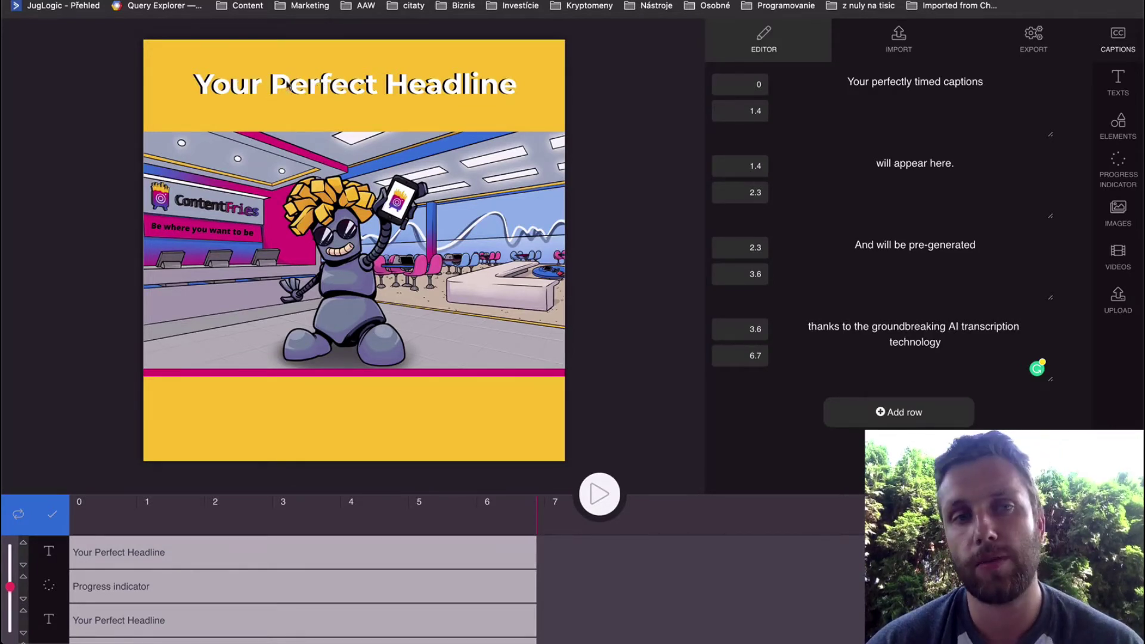
Step: Set the font family of the white headline copy to Anton
{"action": "left_click", "coordinate": [329, 89]}
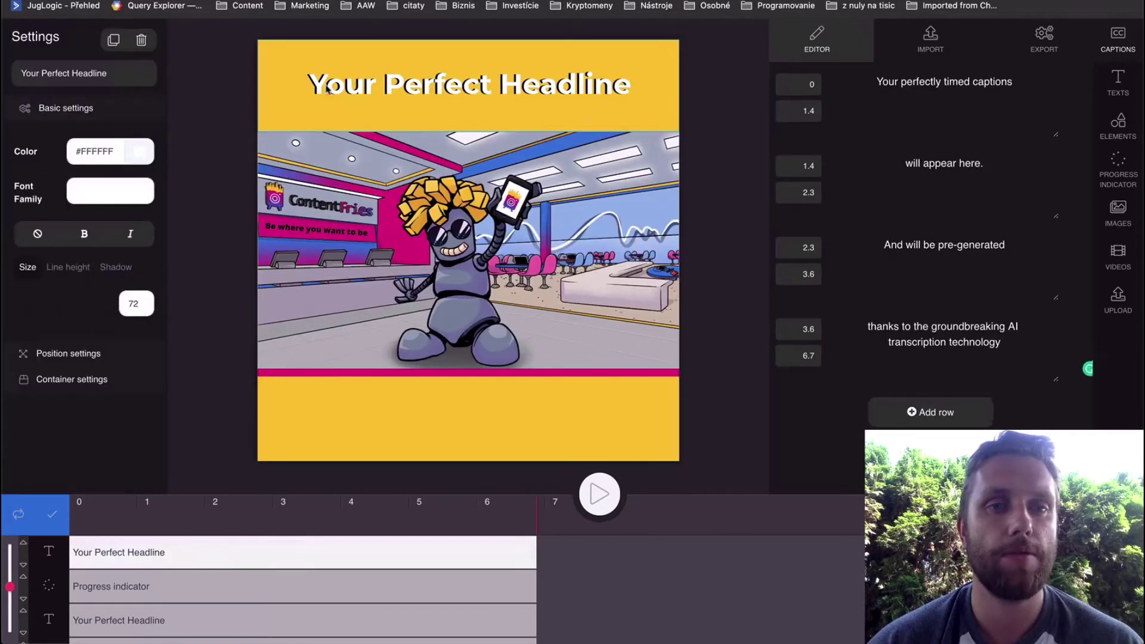
{"action": "left_click", "coordinate": [115, 194]}
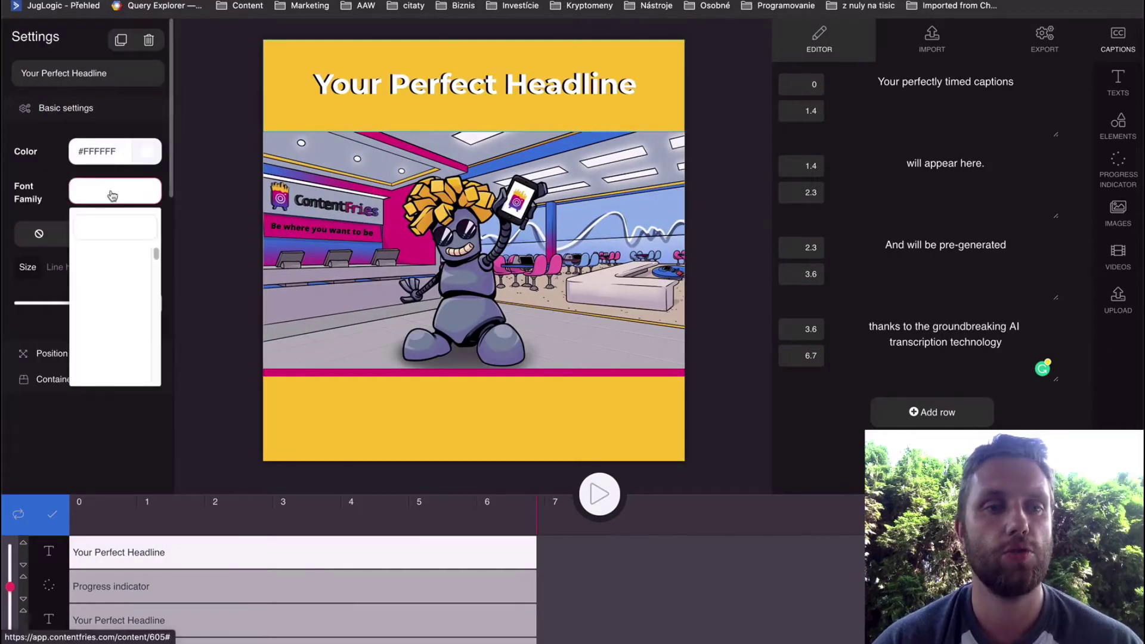
{"action": "scroll", "coordinate": [113, 279], "scroll_direction": "down", "scroll_amount": 5}
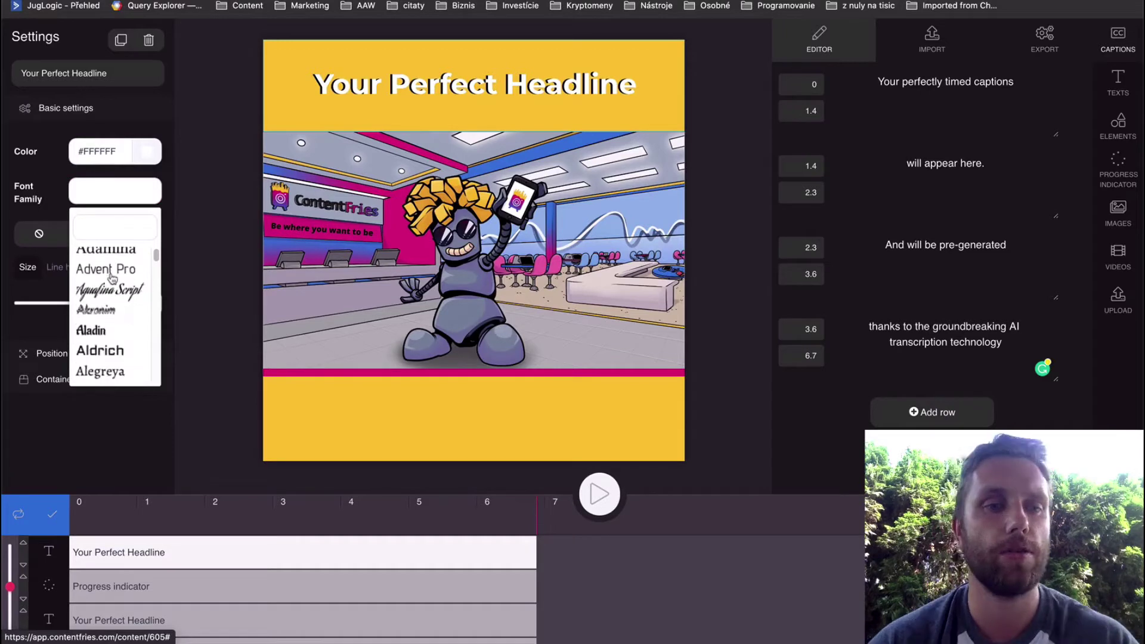
{"action": "scroll", "coordinate": [112, 279], "scroll_direction": "down", "scroll_amount": 8}
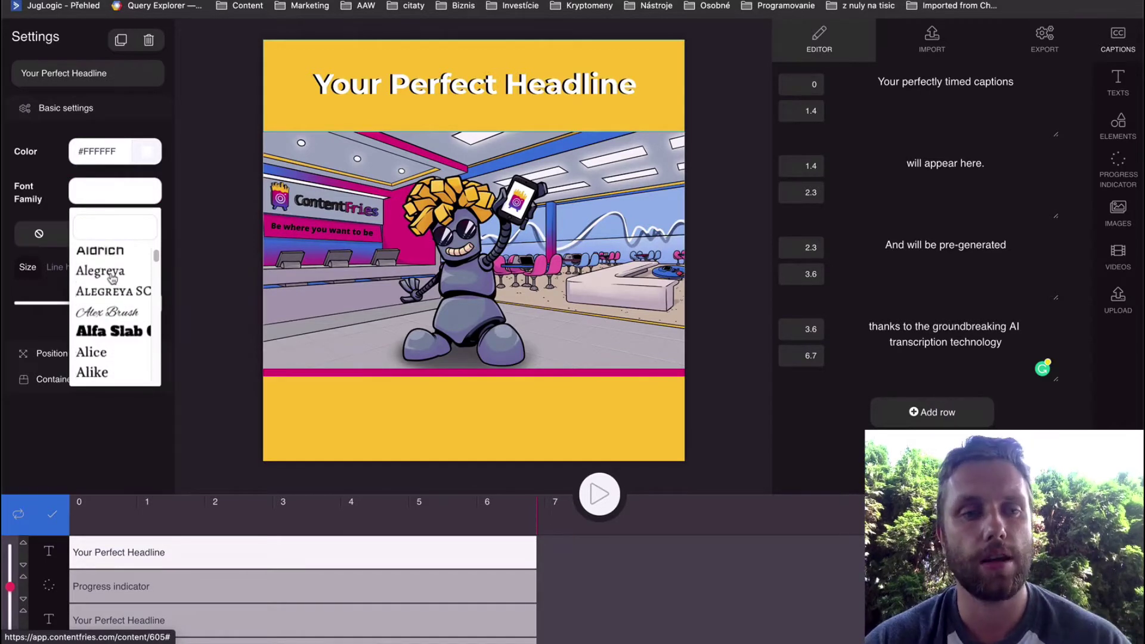
{"action": "scroll", "coordinate": [112, 279], "scroll_direction": "down", "scroll_amount": 8}
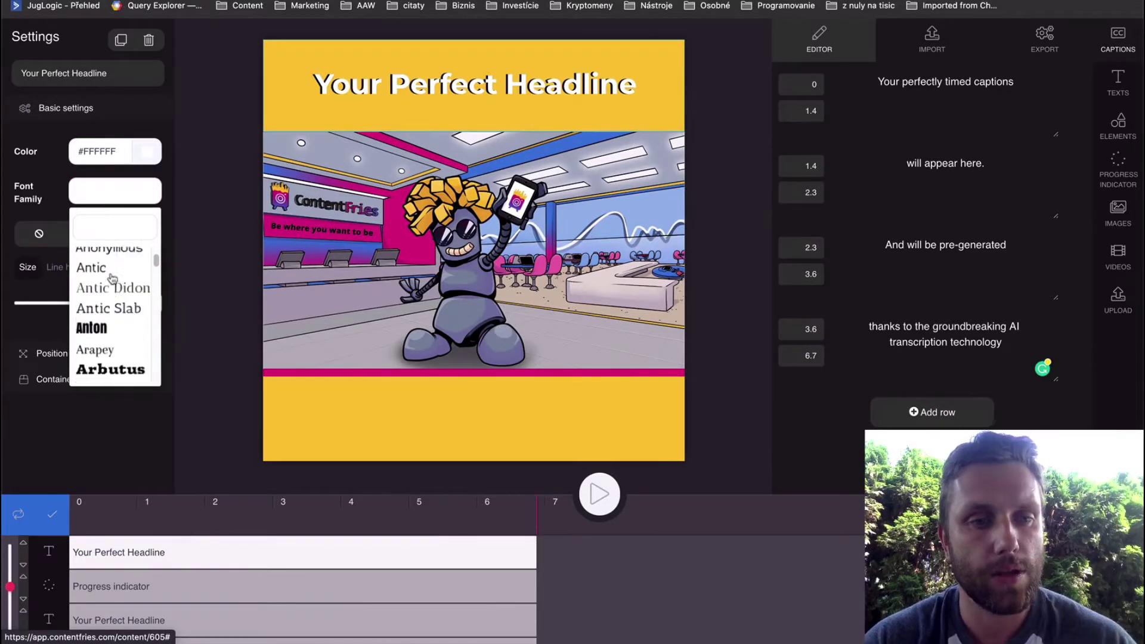
{"action": "scroll", "coordinate": [112, 285], "scroll_direction": "up", "scroll_amount": 1}
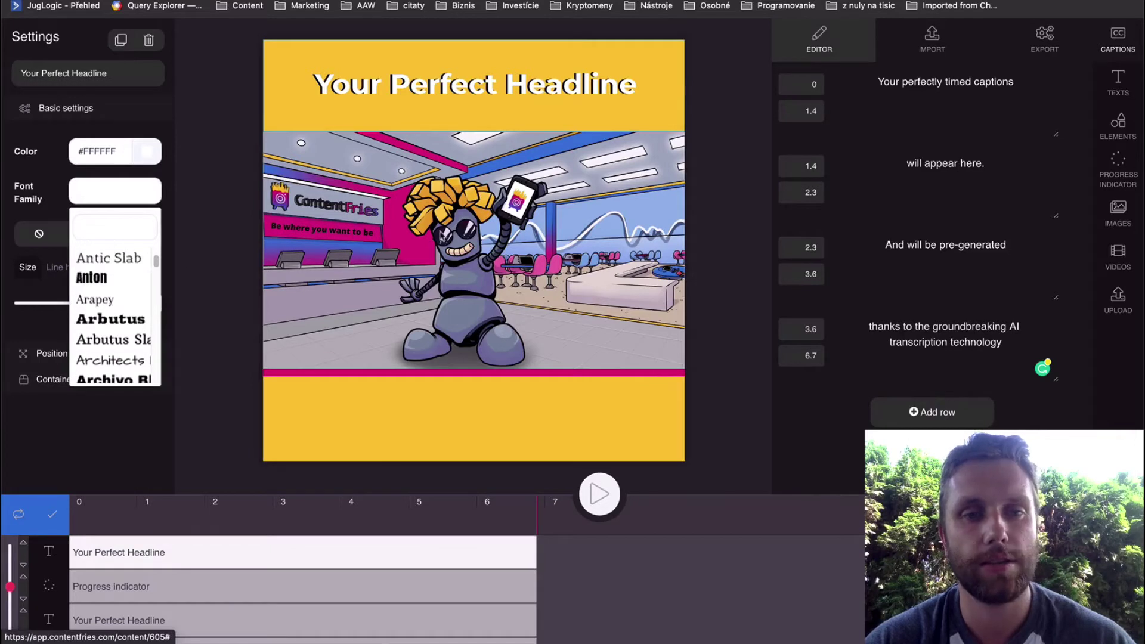
{"action": "left_click", "coordinate": [106, 281]}
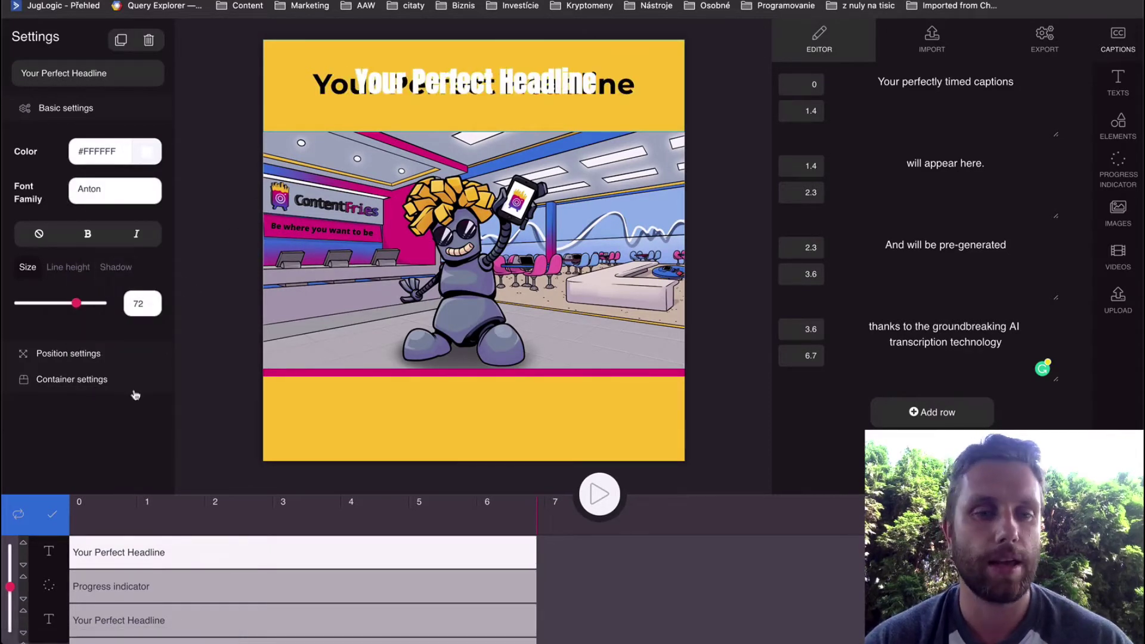
{"action": "scroll", "coordinate": [112, 592], "scroll_direction": "down", "scroll_amount": 2}
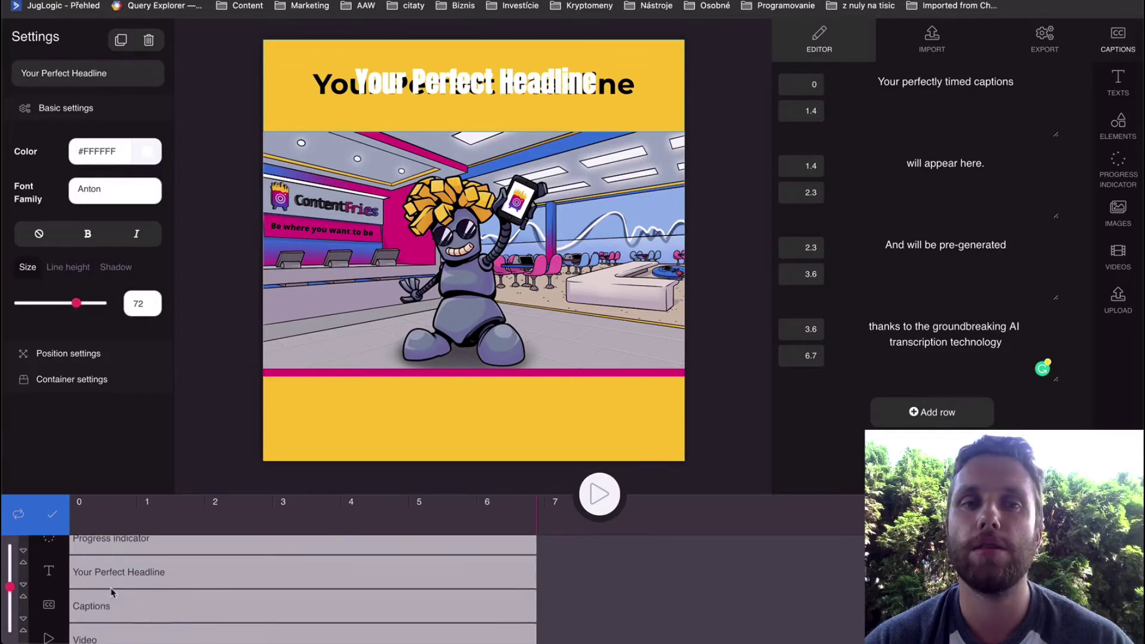
Step: Set the font family of the black "Your Perfect Headline" layer to Anton
{"action": "left_click", "coordinate": [149, 585]}
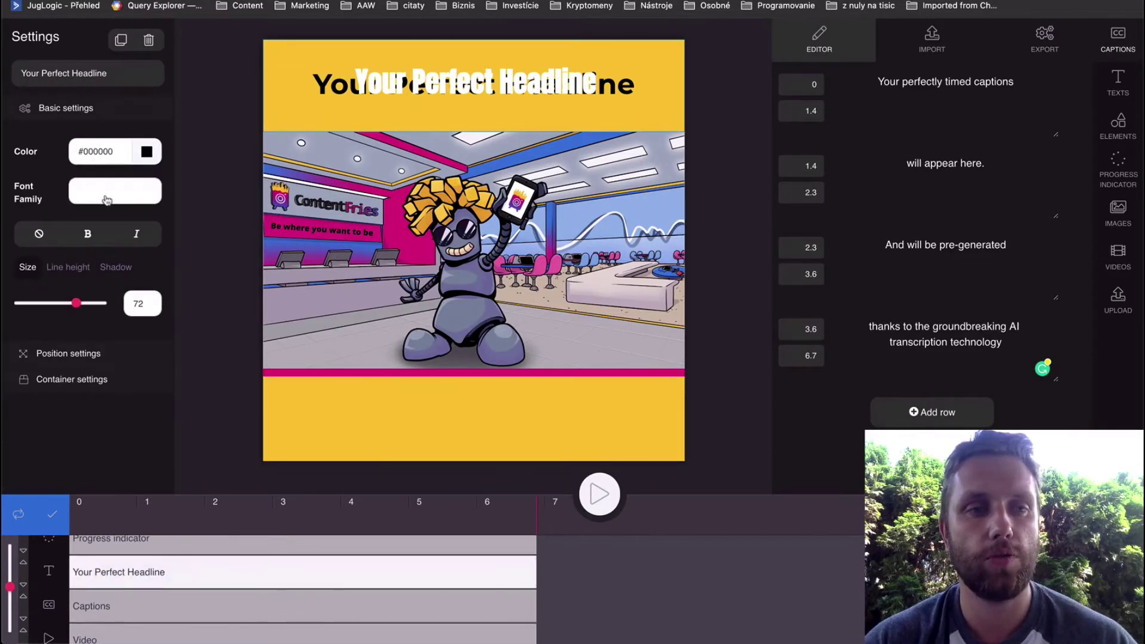
{"action": "left_click", "coordinate": [108, 197]}
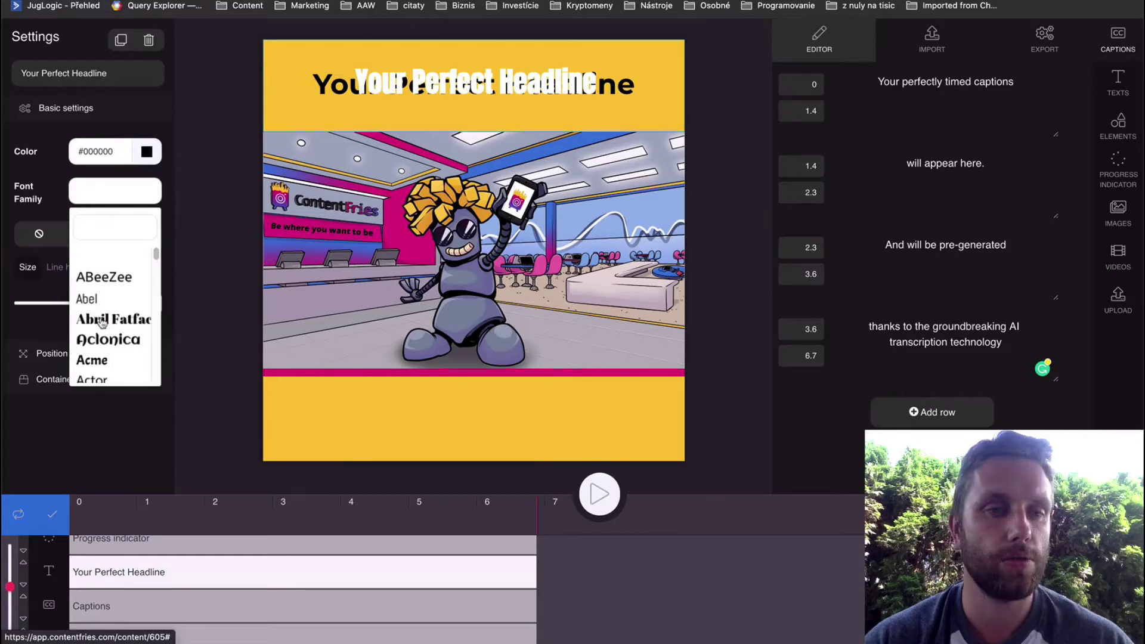
{"action": "scroll", "coordinate": [102, 322], "scroll_direction": "down", "scroll_amount": 3}
{"action": "left_click", "coordinate": [113, 221]}
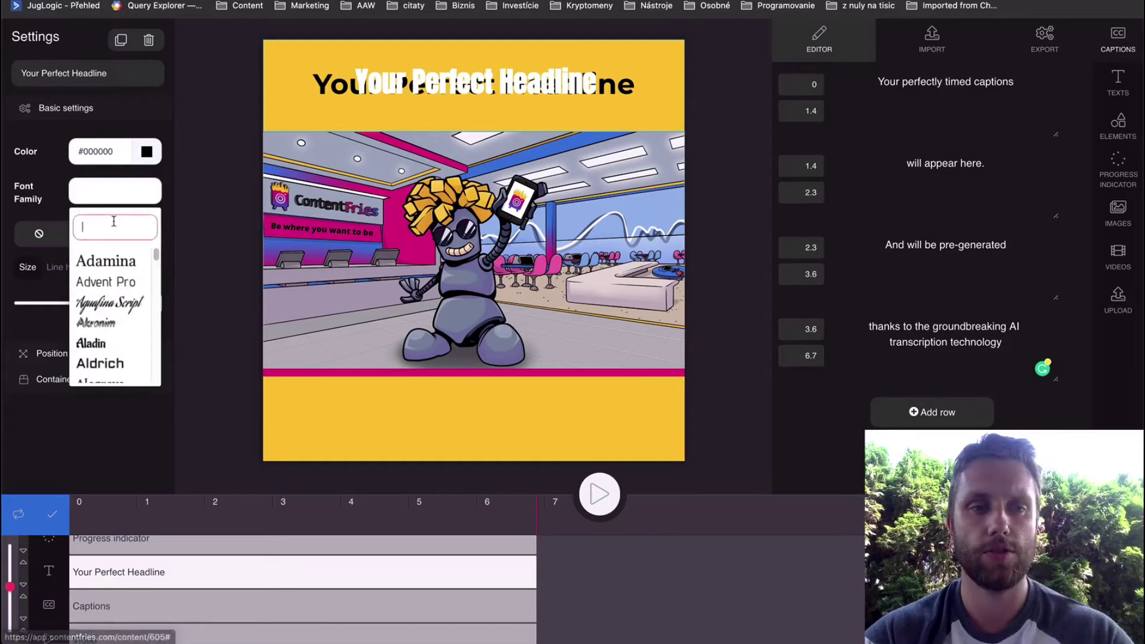
{"action": "type", "text": "anton"}
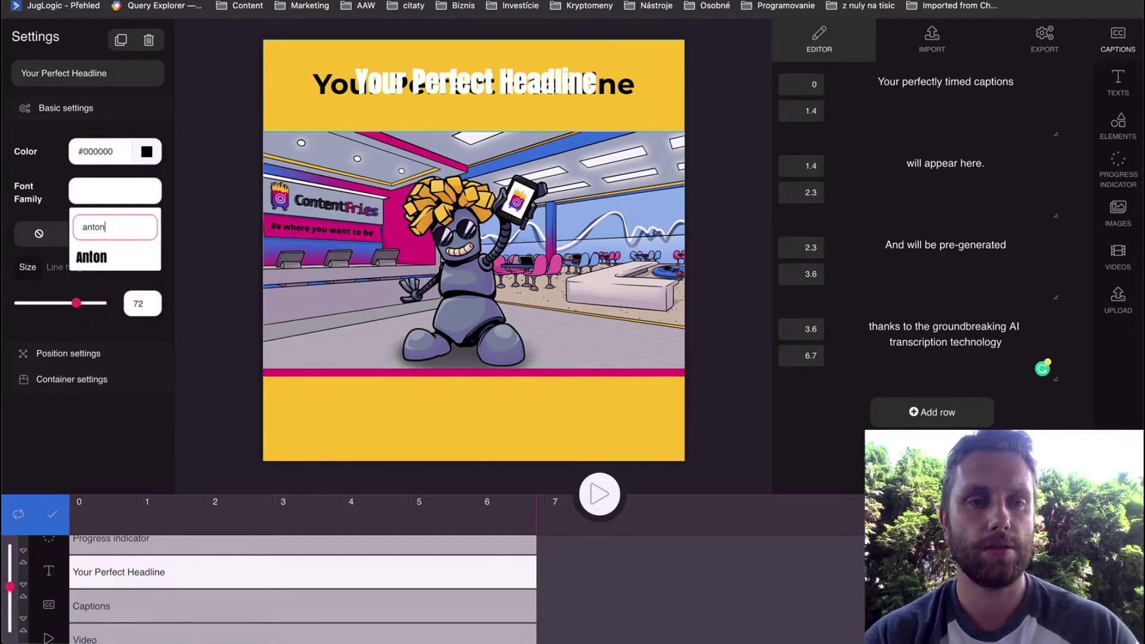
{"action": "left_click", "coordinate": [113, 255]}
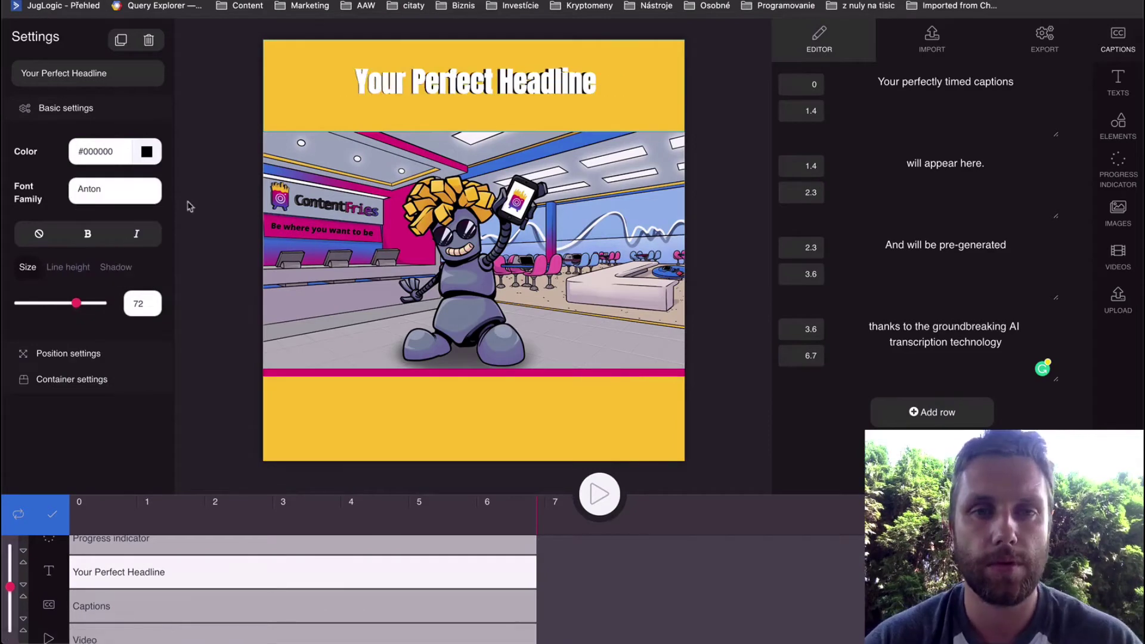
{"action": "left_click", "coordinate": [232, 173]}
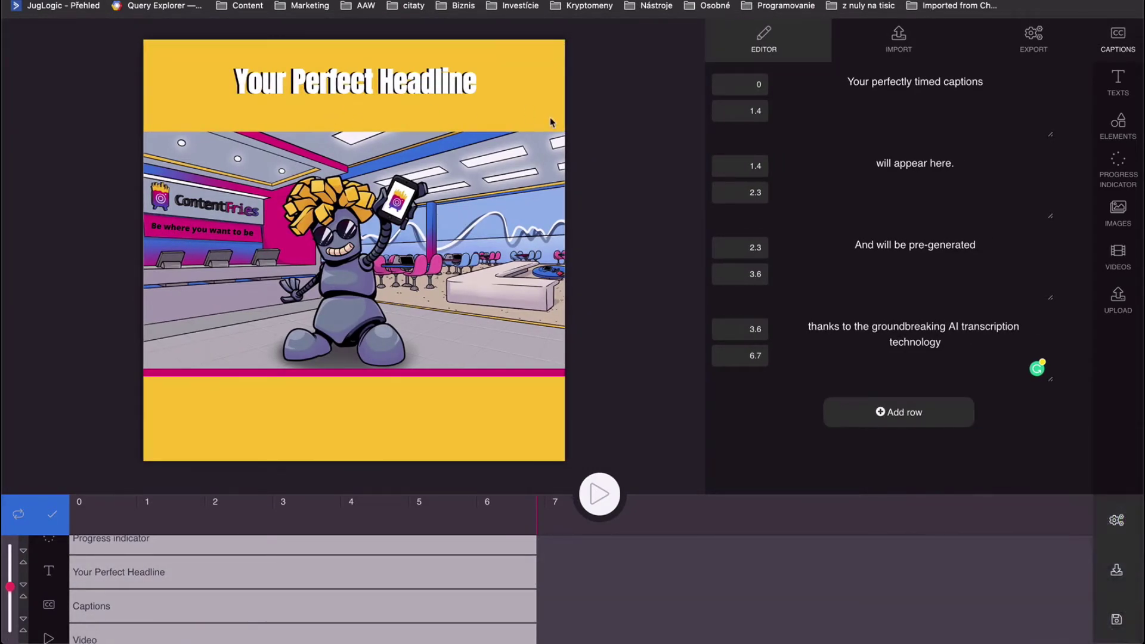
Step: Save the scene and play the start of the video to preview the captions
{"action": "left_click", "coordinate": [1115, 617]}
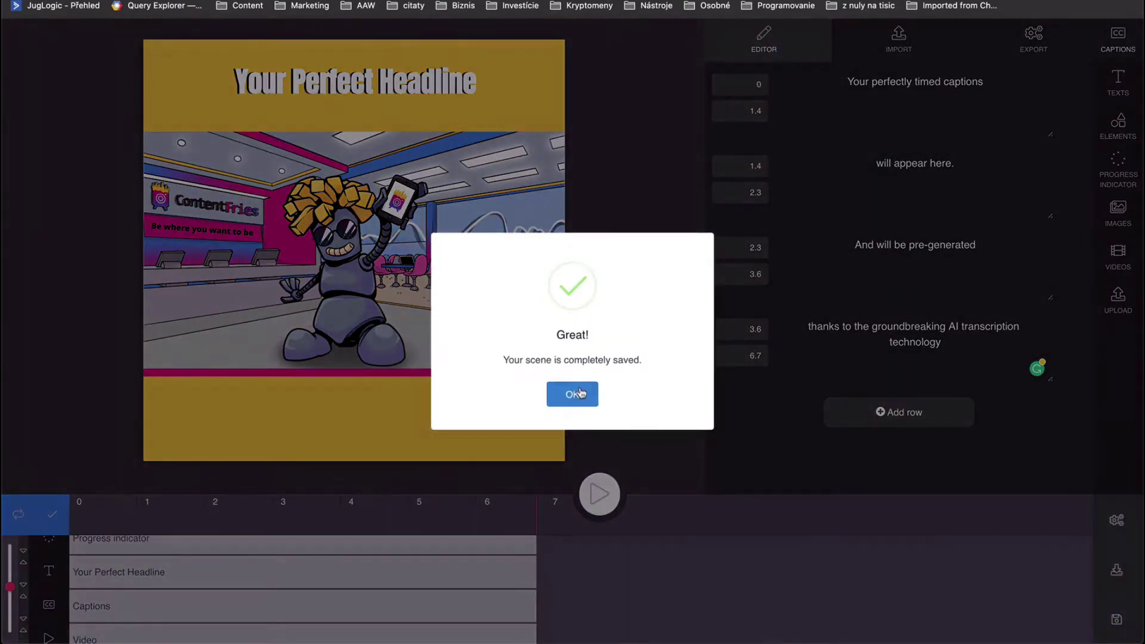
{"action": "left_click", "coordinate": [573, 392]}
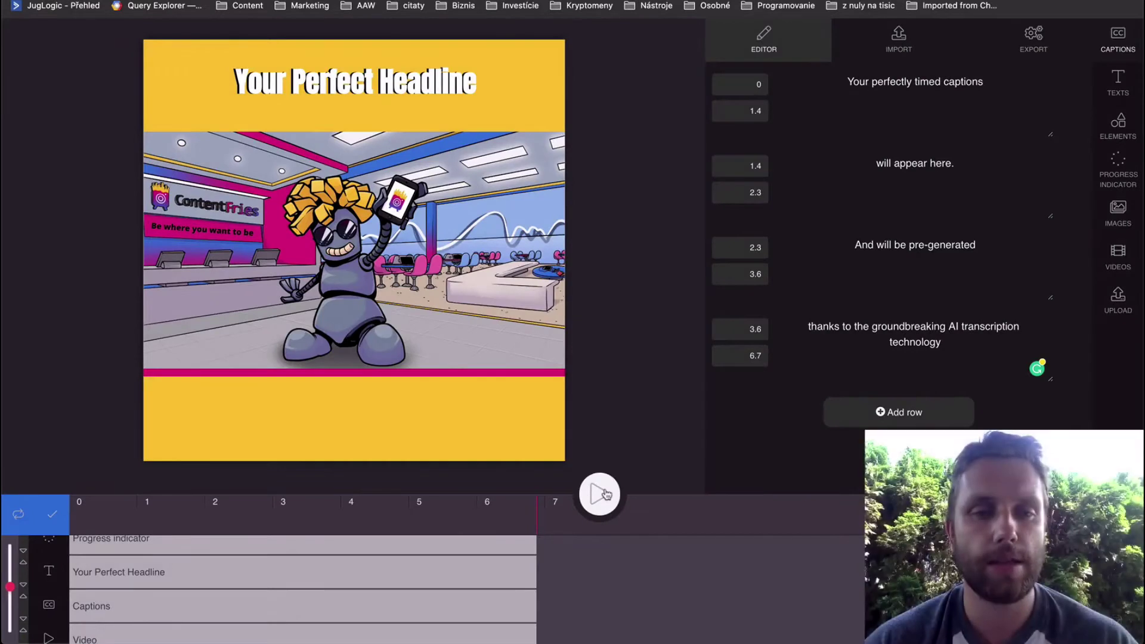
{"action": "left_click", "coordinate": [599, 493]}
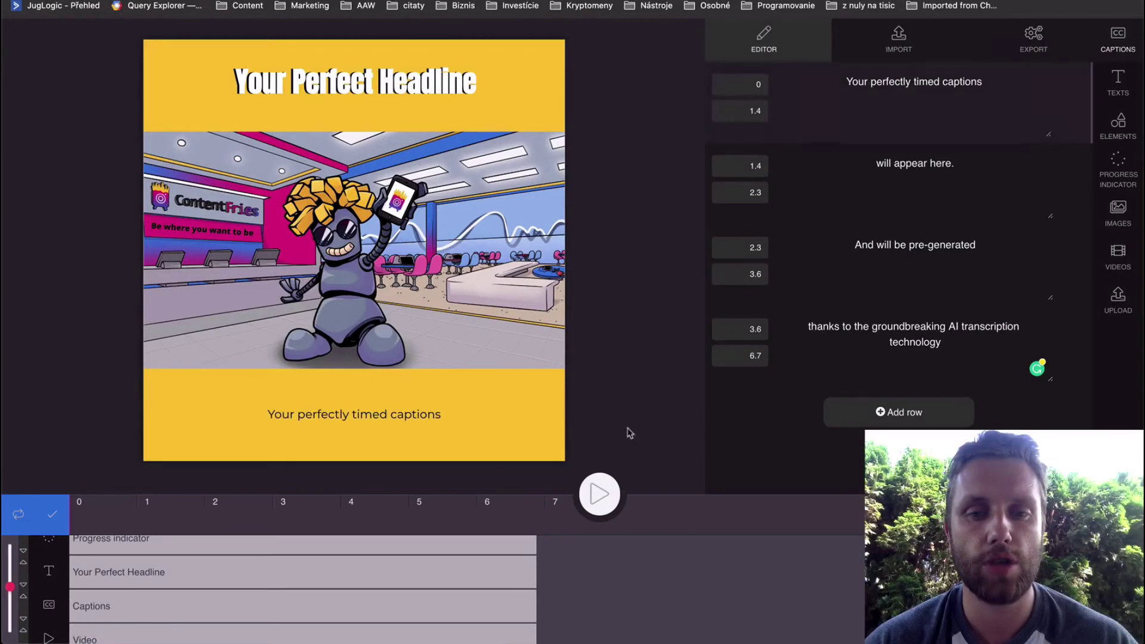
{"action": "left_click", "coordinate": [598, 493]}
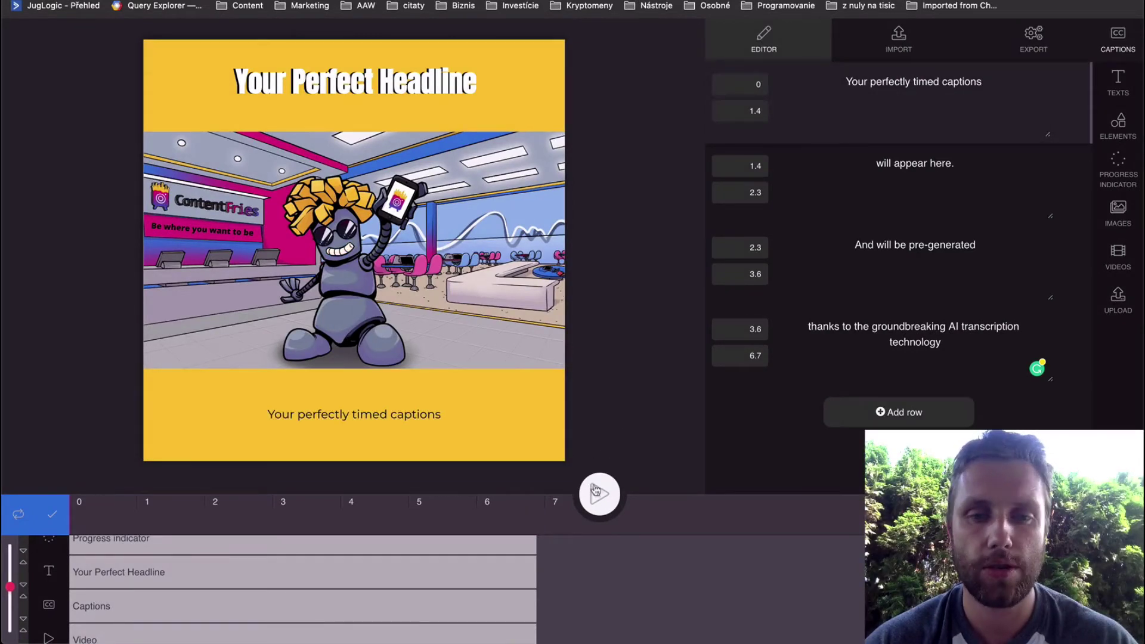
Step: Set the caption text size to 52 and make it bold
{"action": "left_click", "coordinate": [359, 424]}
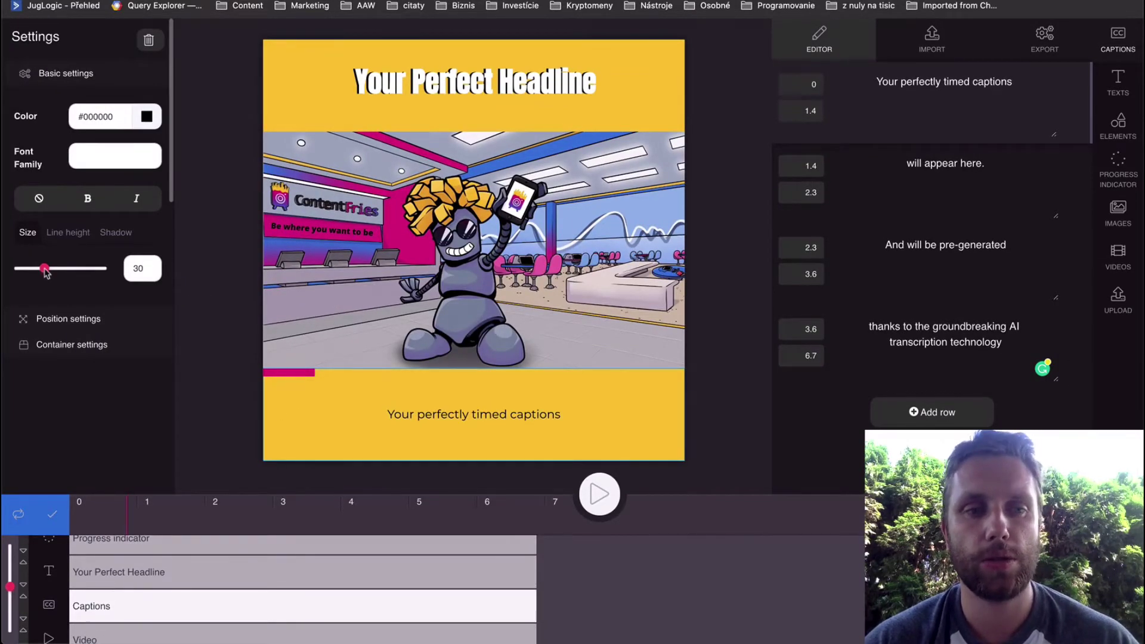
{"action": "left_click_drag", "start_coordinate": [46, 271], "coordinate": [62, 272]}
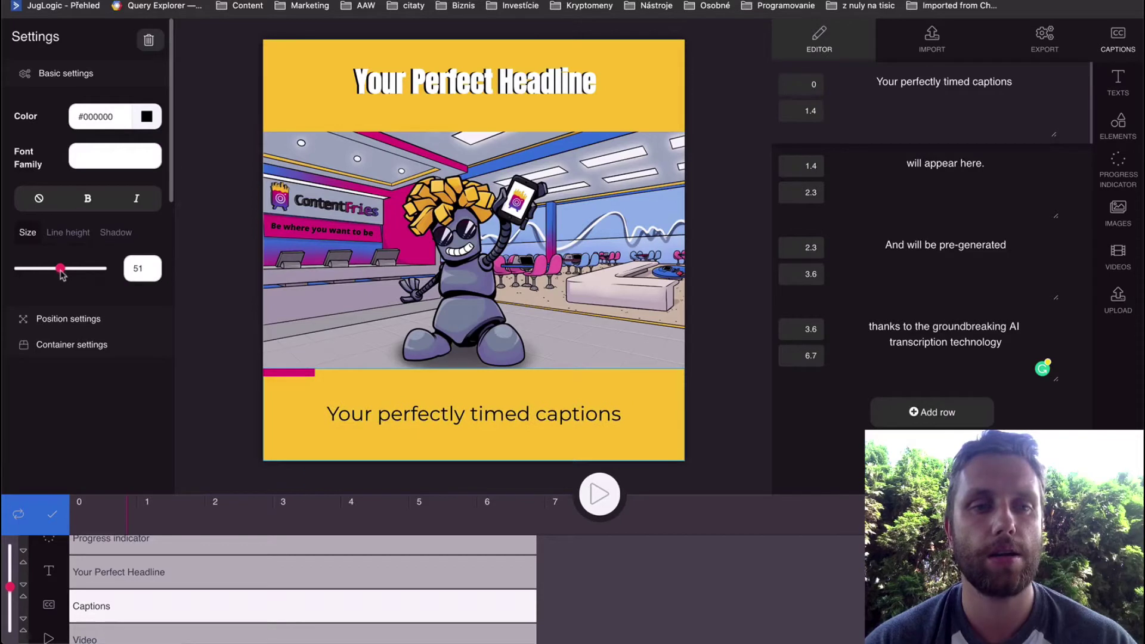
{"action": "left_click", "coordinate": [88, 201]}
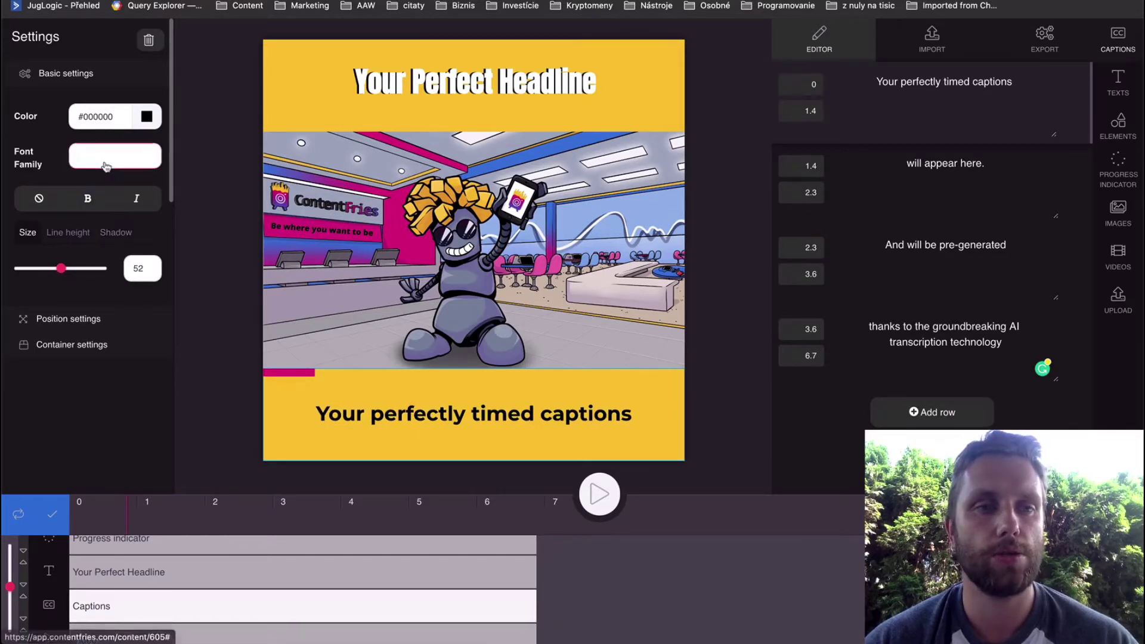
Step: Set the font family of the captions to Bad Script
{"action": "left_click", "coordinate": [106, 166]}
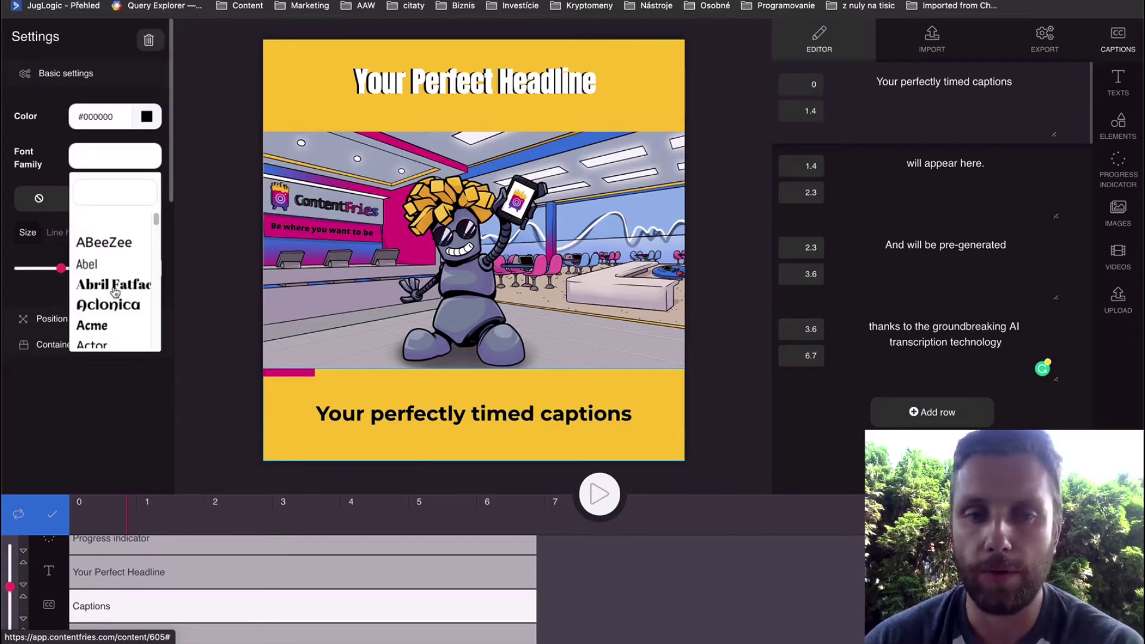
{"action": "scroll", "coordinate": [115, 291], "scroll_direction": "down", "scroll_amount": 5}
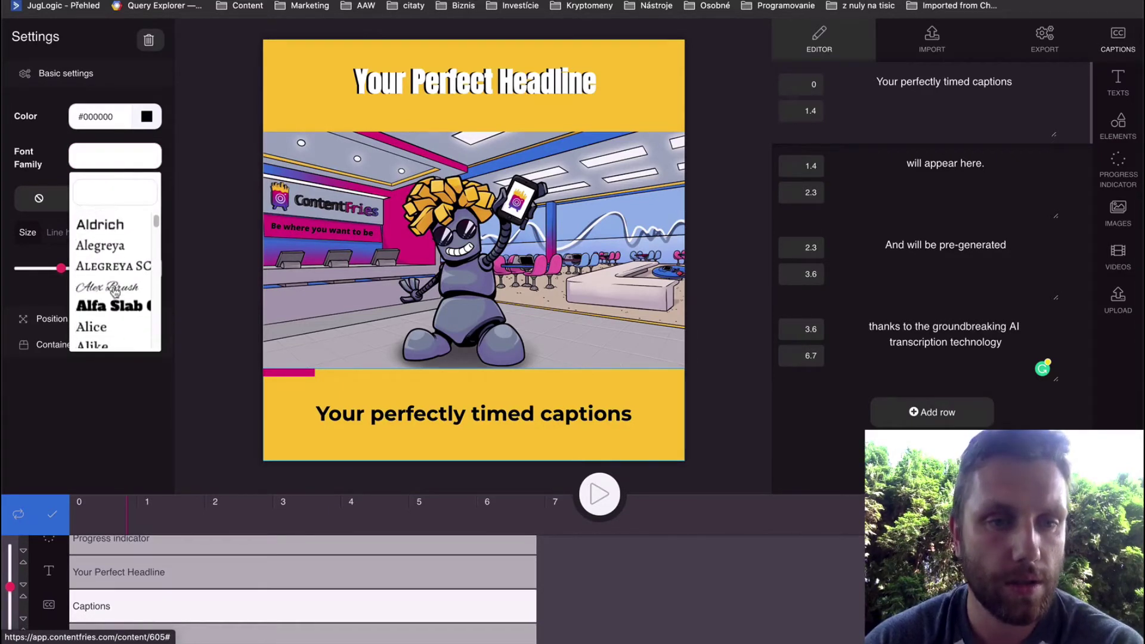
{"action": "scroll", "coordinate": [115, 291], "scroll_direction": "down", "scroll_amount": 8}
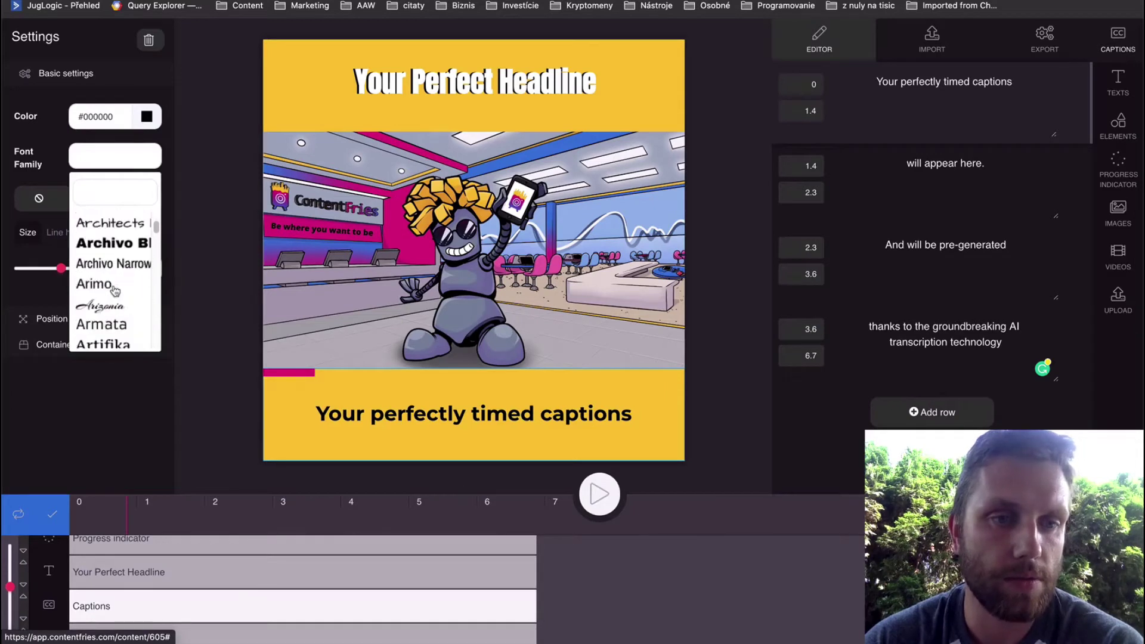
{"action": "scroll", "coordinate": [115, 291], "scroll_direction": "down", "scroll_amount": 10}
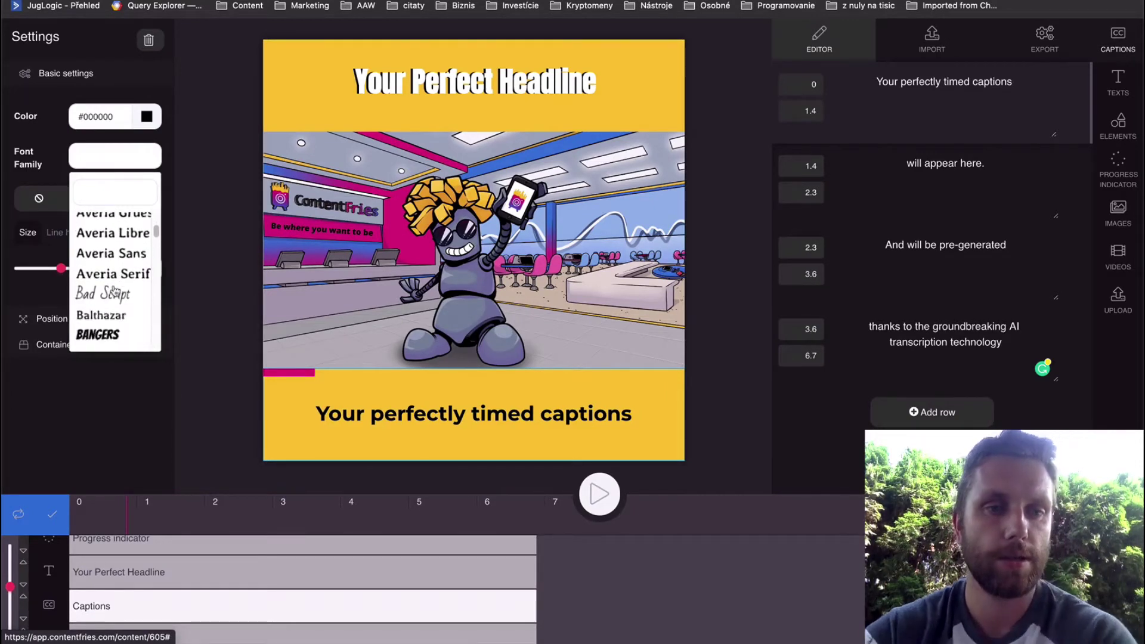
{"action": "left_click", "coordinate": [100, 254]}
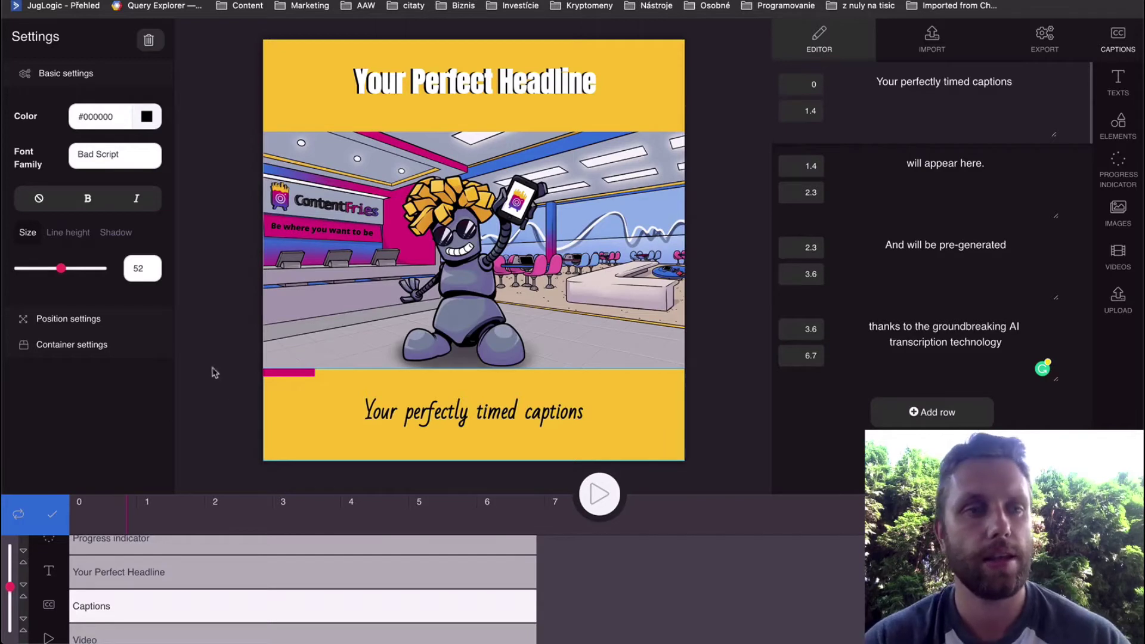
Step: Change the caption text color to white, #FFFFFF
{"action": "left_click", "coordinate": [146, 116]}
{"action": "left_click_drag", "start_coordinate": [130, 160], "coordinate": [92, 143]}
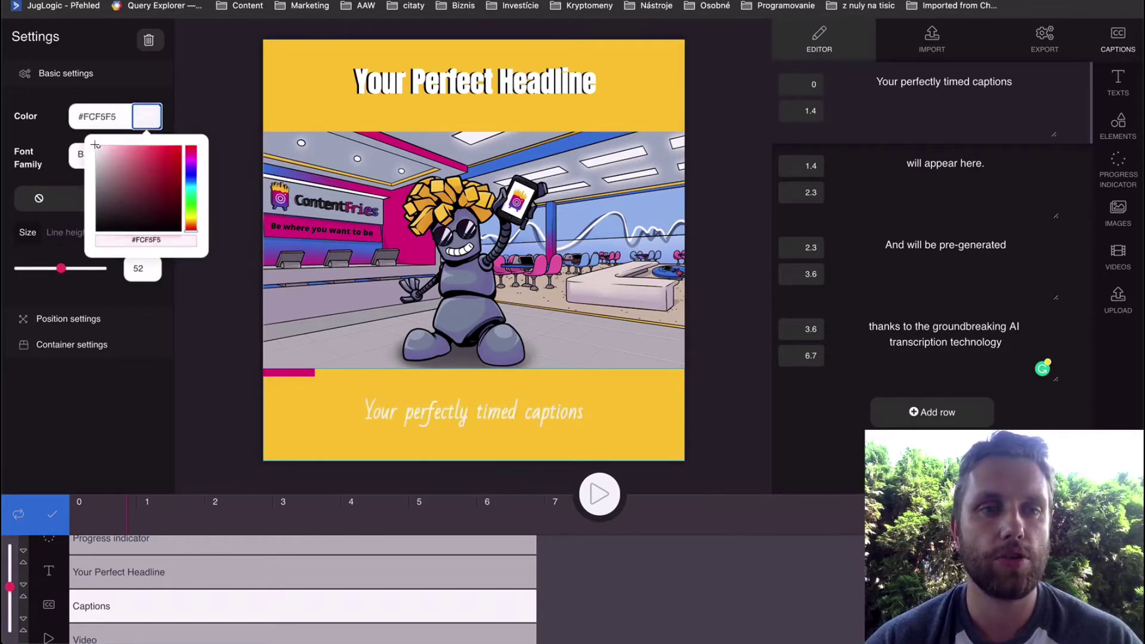
{"action": "left_click", "coordinate": [58, 143]}
Step: Add a text shadow of 27 to the captions
{"action": "left_click", "coordinate": [122, 233]}
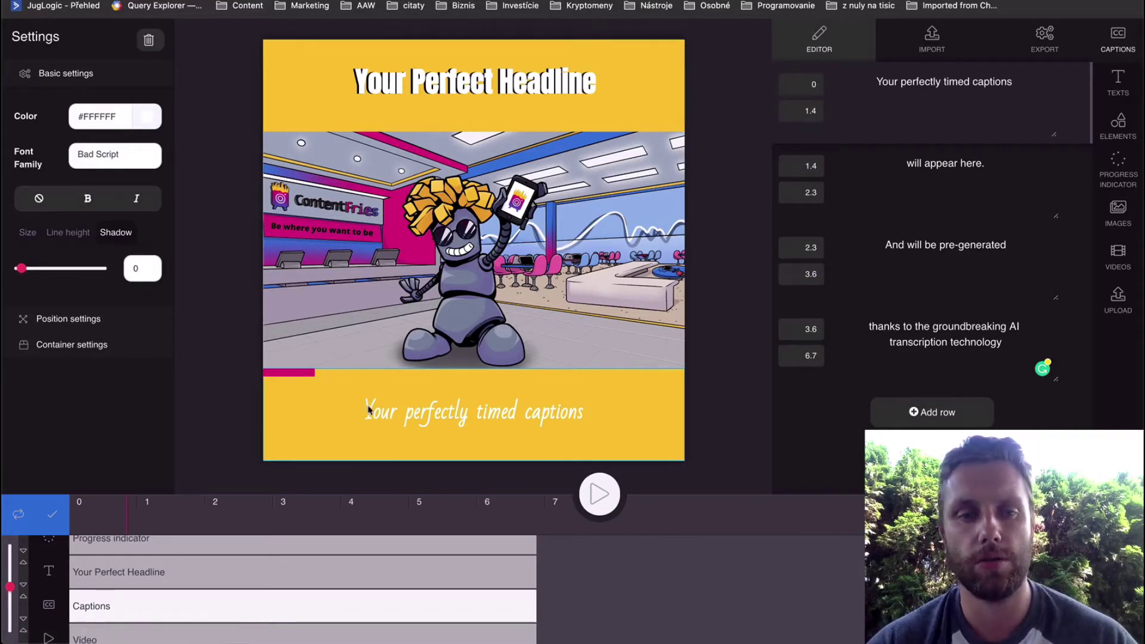
{"action": "left_click_drag", "start_coordinate": [21, 270], "coordinate": [46, 273]}
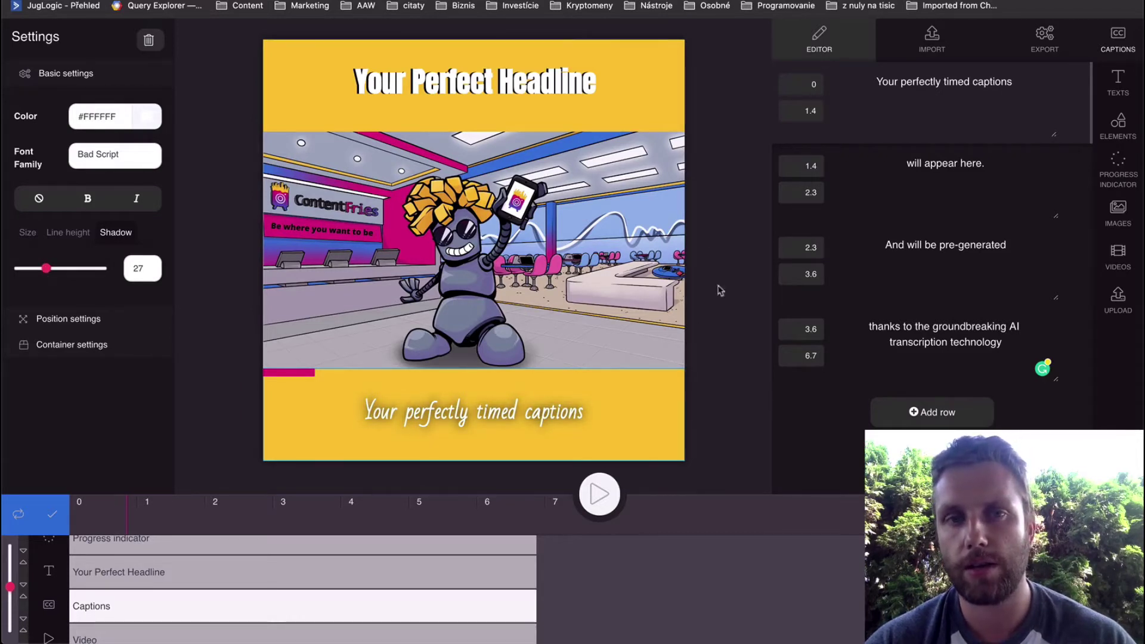
{"action": "left_click", "coordinate": [193, 192]}
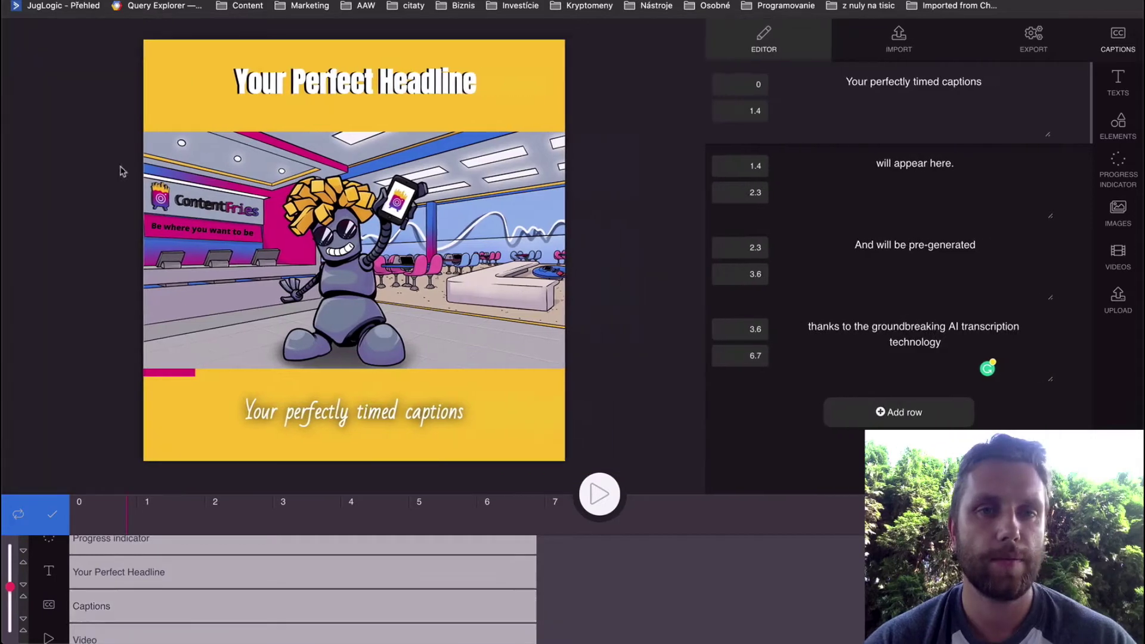
Step: Set the custom Y position of the black "Your Perfect Headline" layer to 3 and save the scene
{"action": "scroll", "coordinate": [110, 551], "scroll_direction": "up", "scroll_amount": 2}
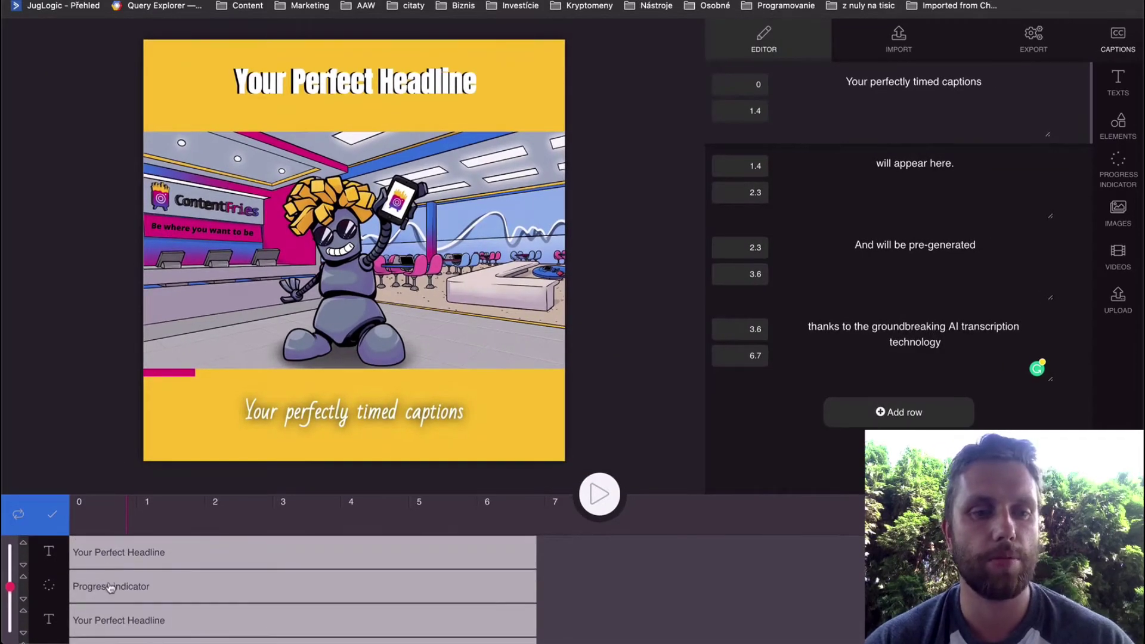
{"action": "left_click", "coordinate": [108, 620]}
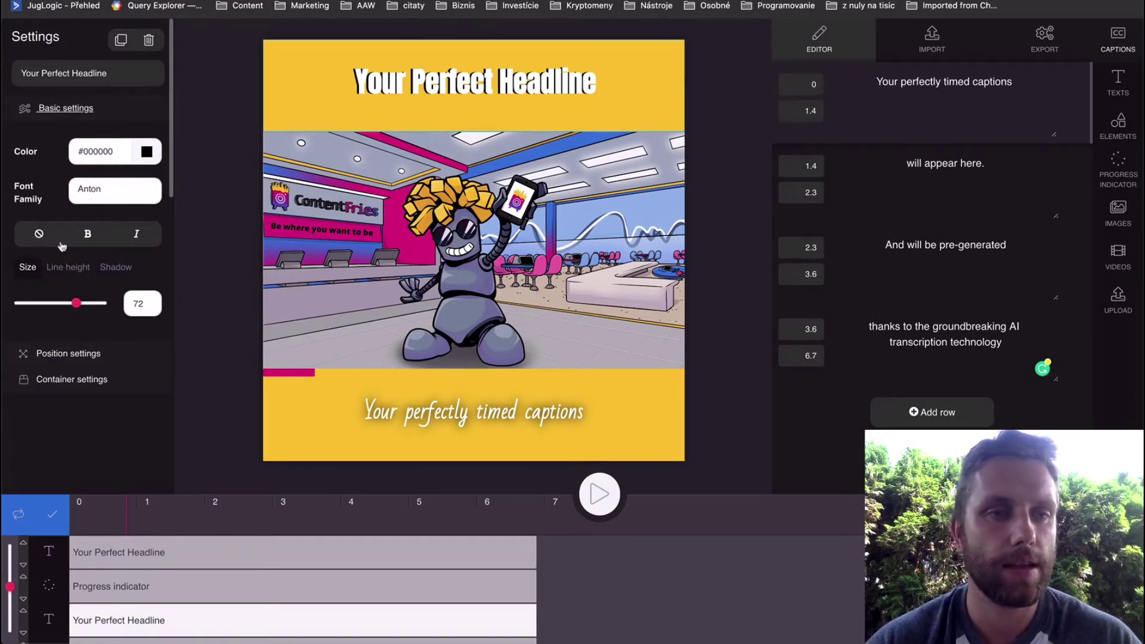
{"action": "left_click", "coordinate": [66, 358]}
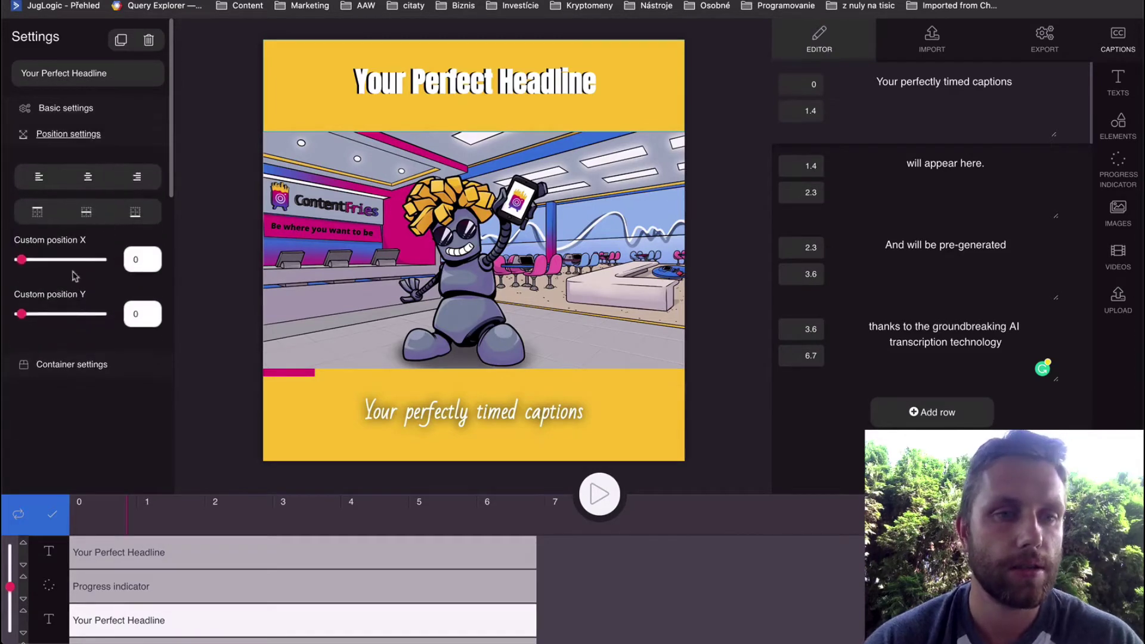
{"action": "double_click", "coordinate": [136, 313]}
{"action": "type", "text": "5"}
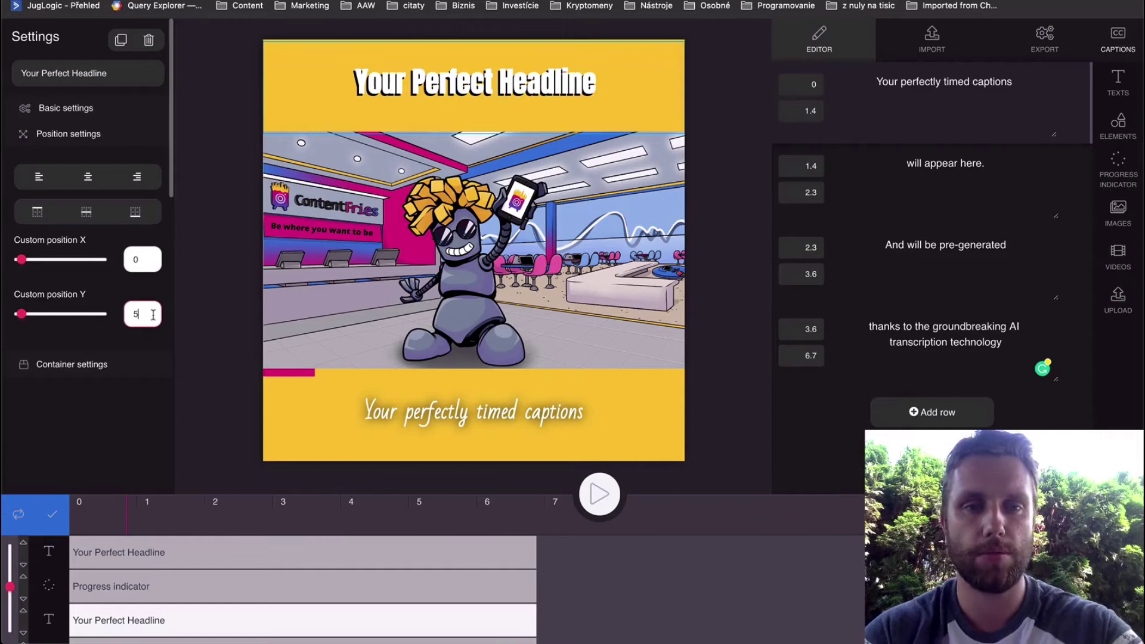
{"action": "key", "text": "BackSpace"}
{"action": "type", "text": "3"}
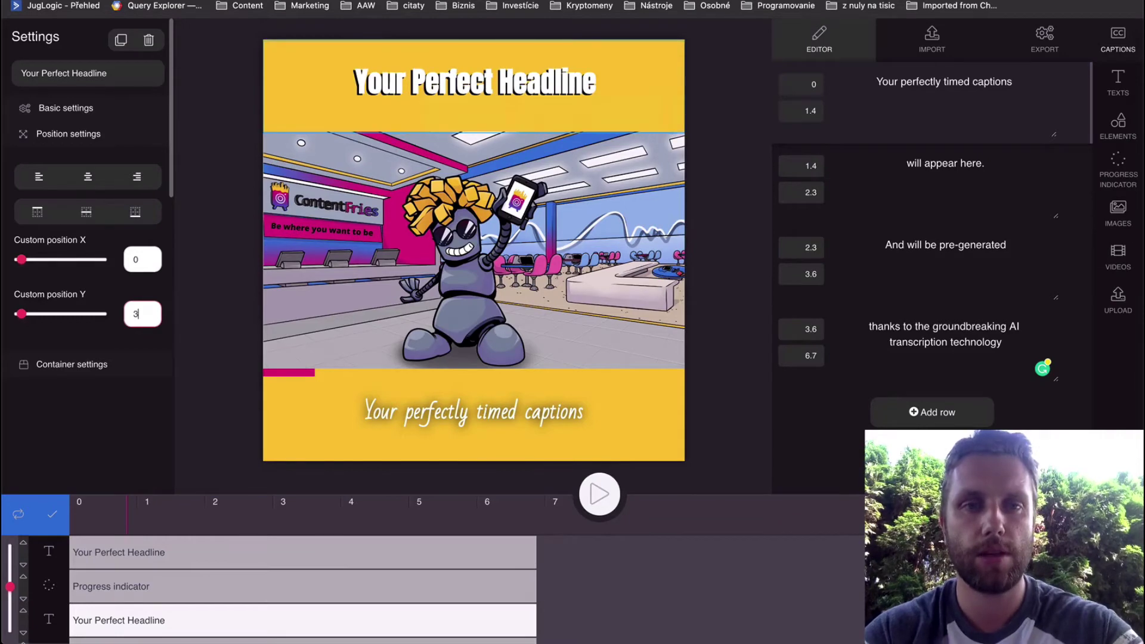
{"action": "left_click", "coordinate": [733, 214]}
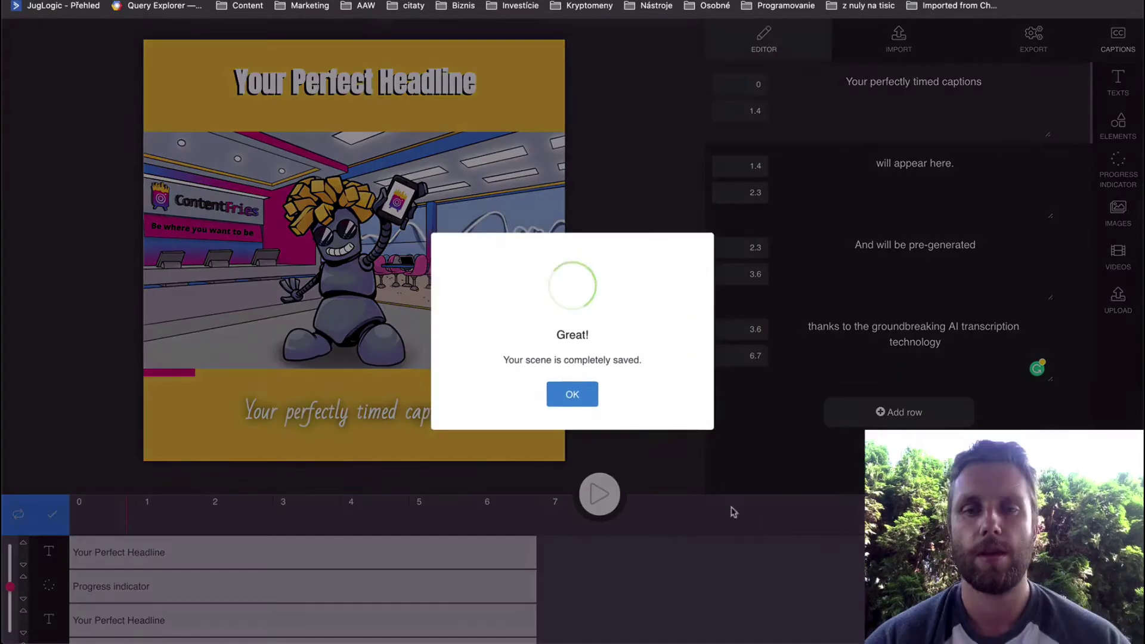
{"action": "left_click", "coordinate": [566, 402]}
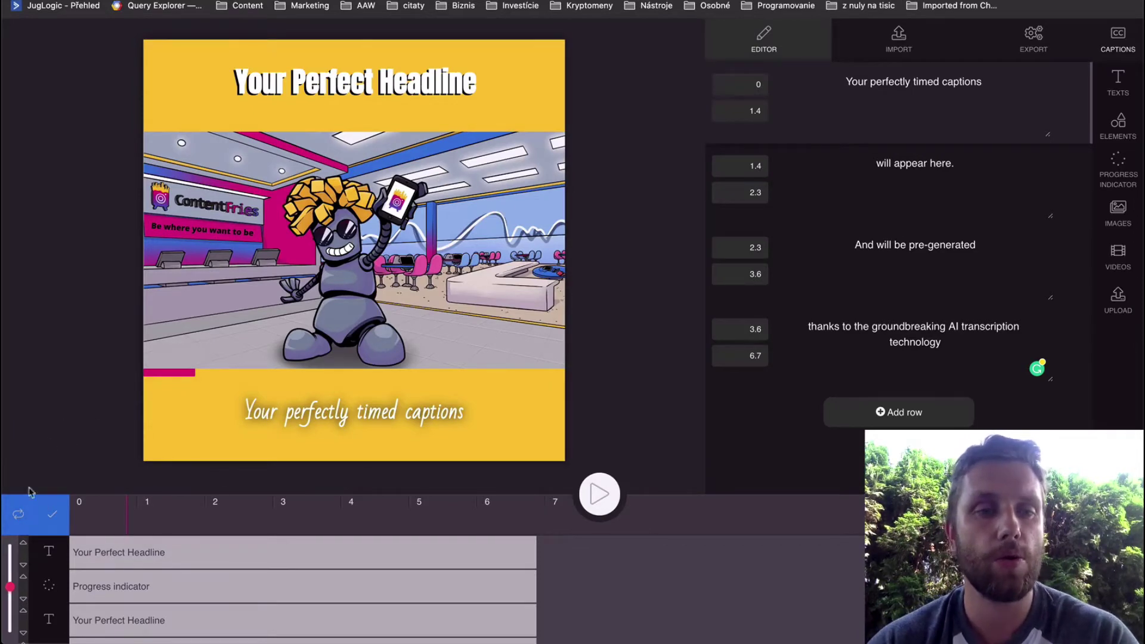
Step: Switch to the 1080x1920 IGTV video context and briefly play its scene as a preview
{"action": "left_click", "coordinate": [20, 514]}
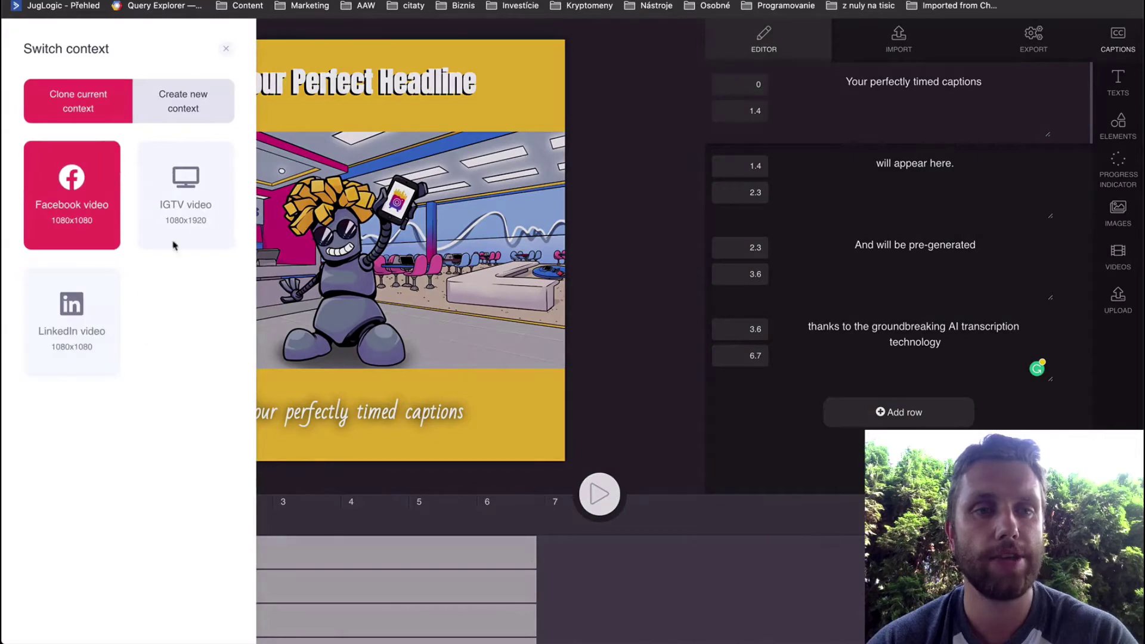
{"action": "left_click", "coordinate": [196, 206]}
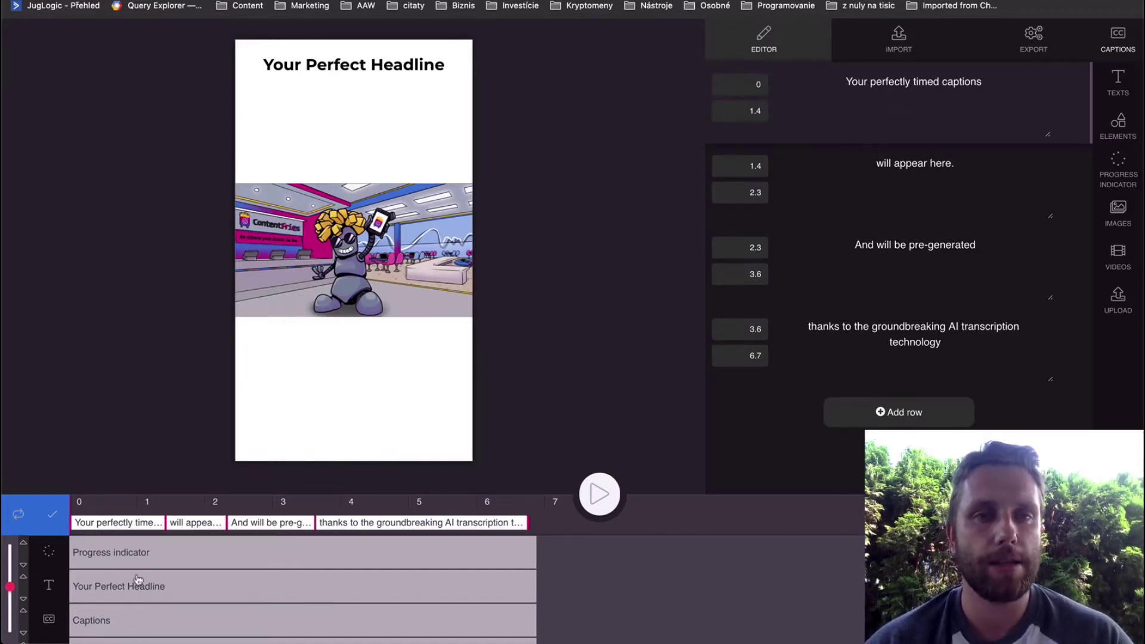
{"action": "scroll", "coordinate": [133, 583], "scroll_direction": "down", "scroll_amount": 3}
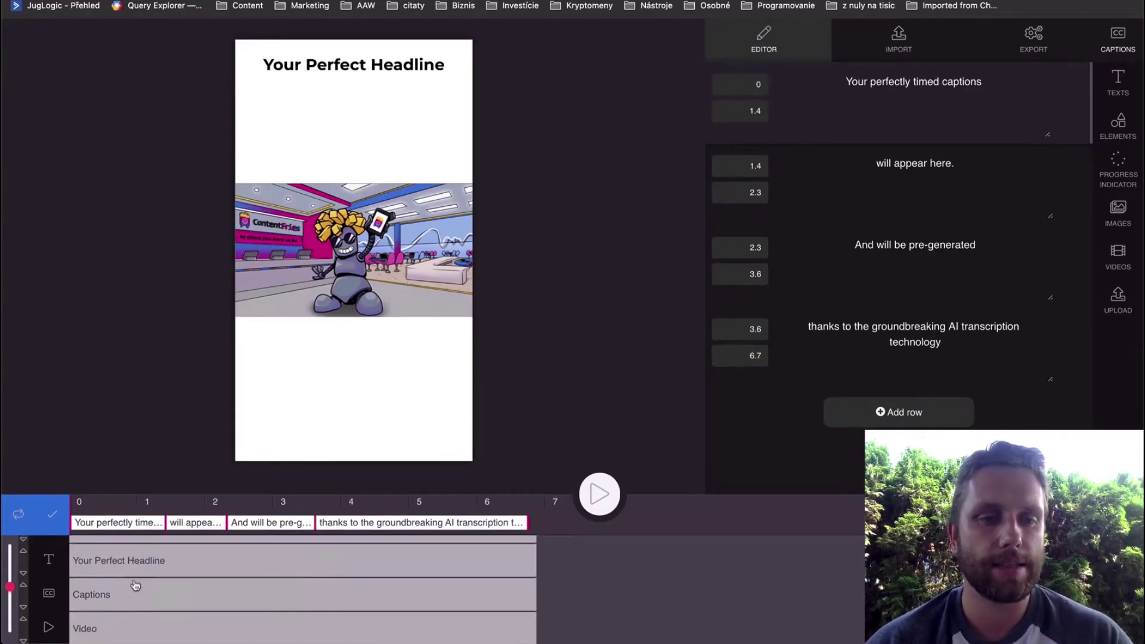
{"action": "left_click", "coordinate": [594, 499]}
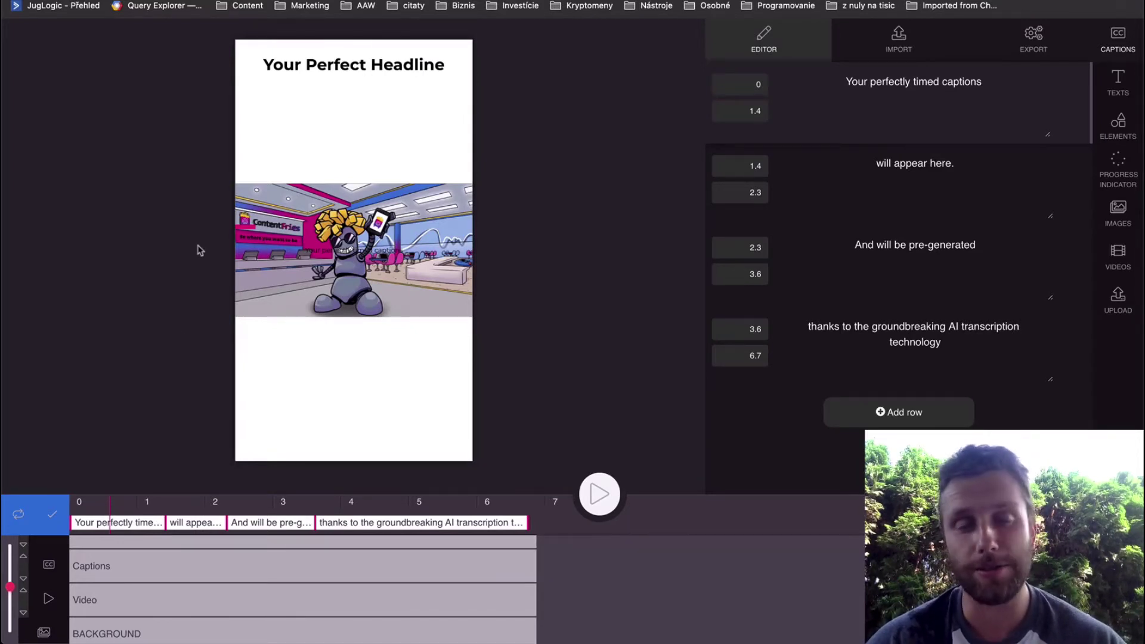
Step: Confirm the scene dimensions of 1080 width and 1920 height
{"action": "scroll", "coordinate": [96, 569], "scroll_direction": "up", "scroll_amount": 2}
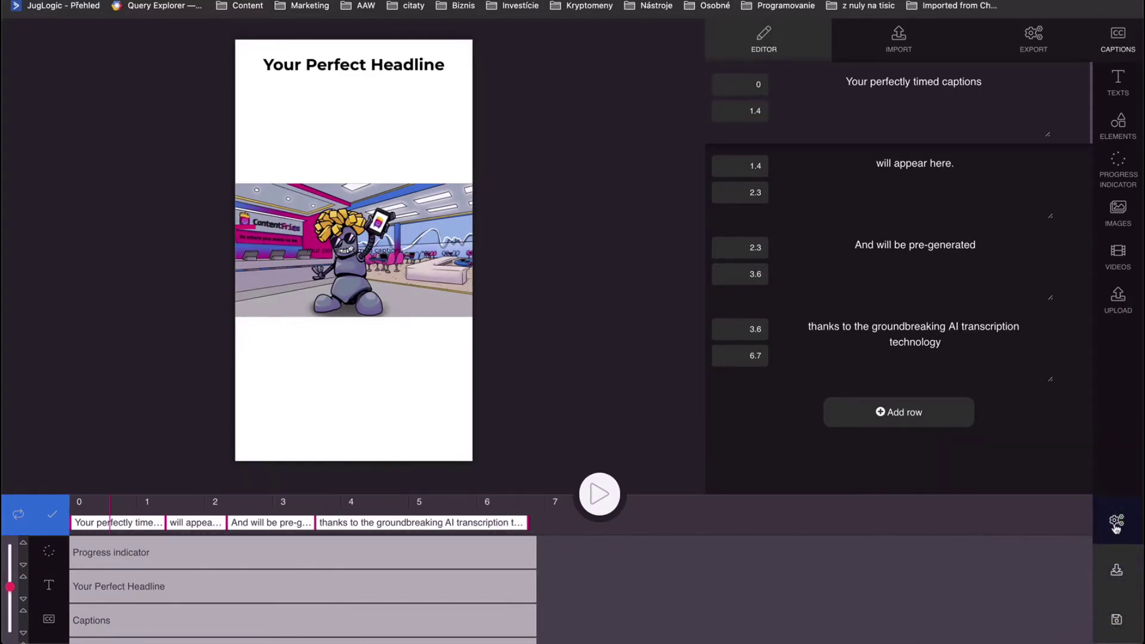
{"action": "left_click", "coordinate": [1115, 526]}
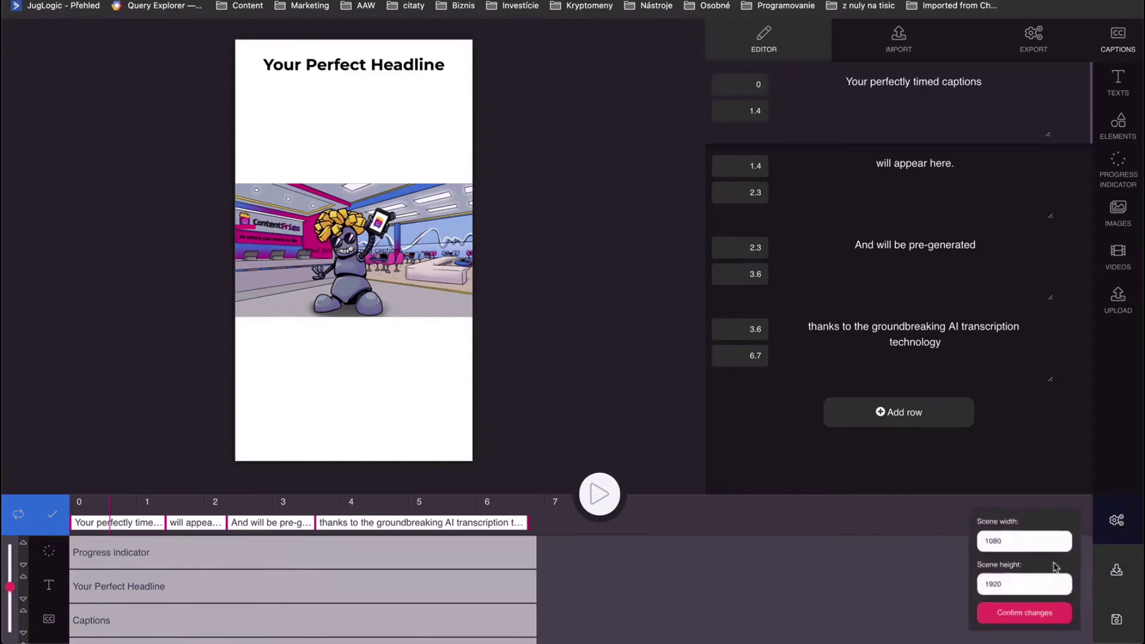
{"action": "left_click", "coordinate": [1010, 620]}
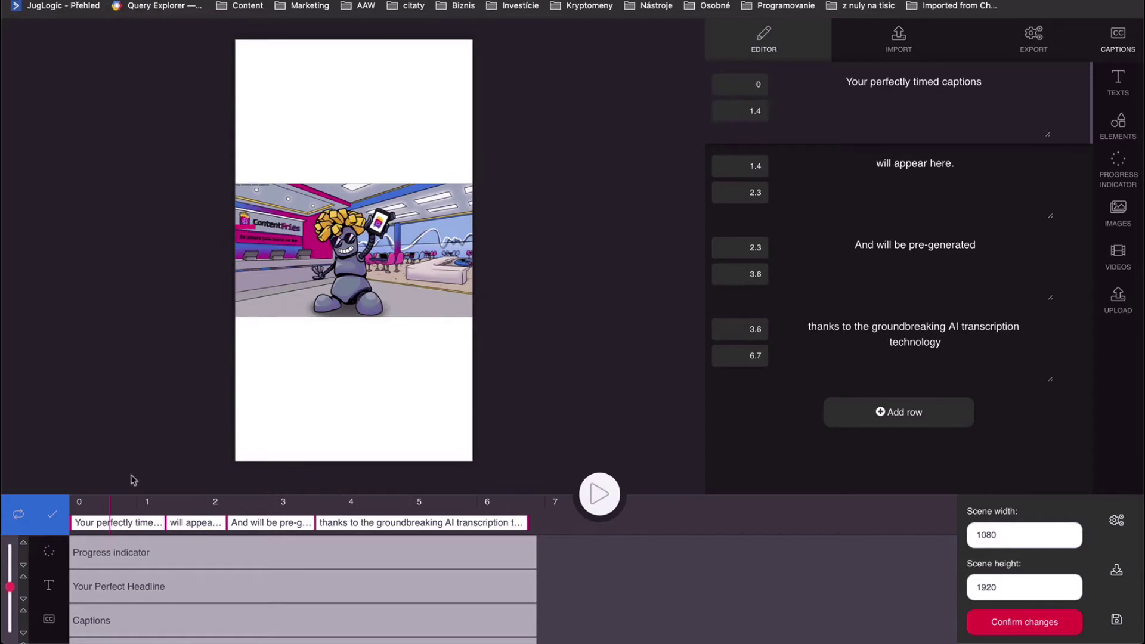
{"action": "left_click", "coordinate": [251, 232]}
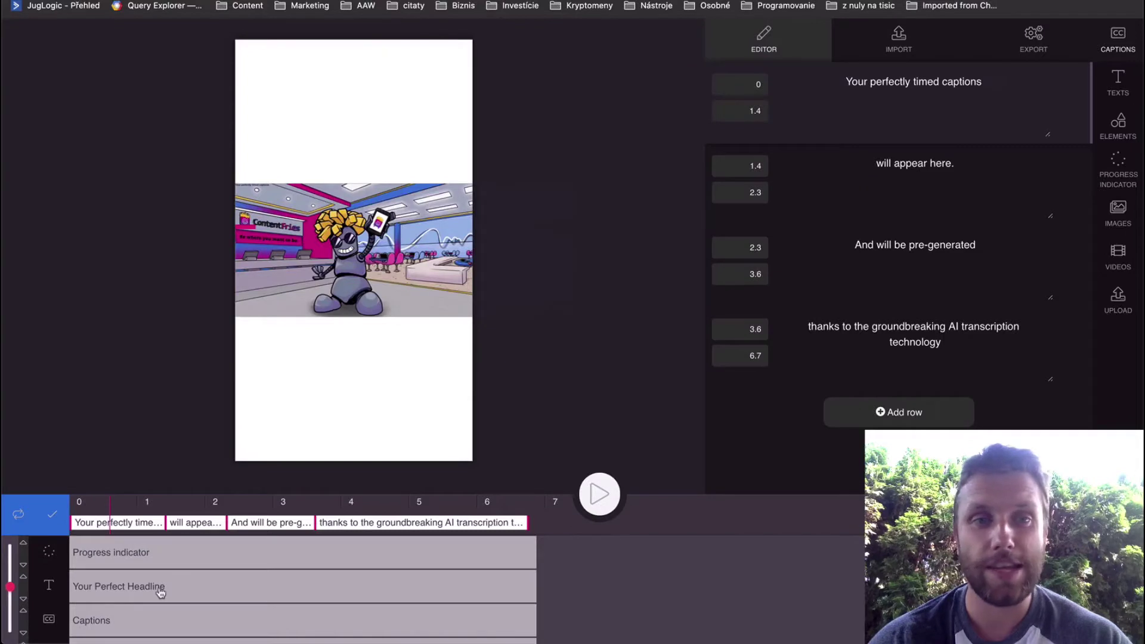
Step: Set the text size of the "Your Perfect Headline" layer to 64 and its container width to 1080
{"action": "left_click", "coordinate": [123, 590]}
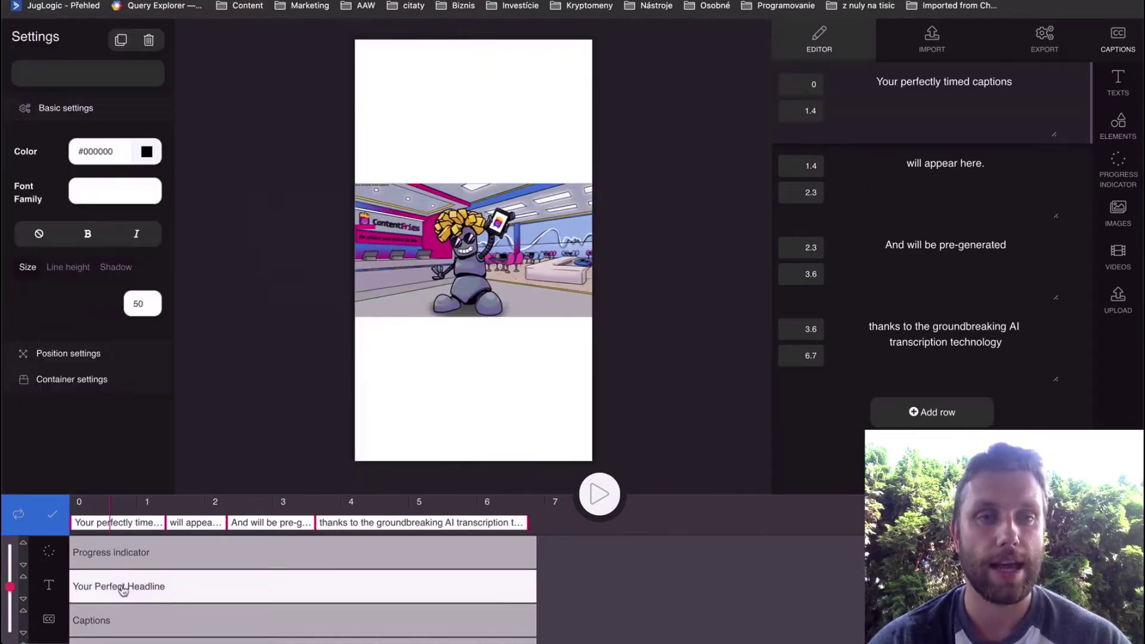
{"action": "left_click_drag", "start_coordinate": [61, 302], "coordinate": [70, 303]}
{"action": "left_click", "coordinate": [68, 365]}
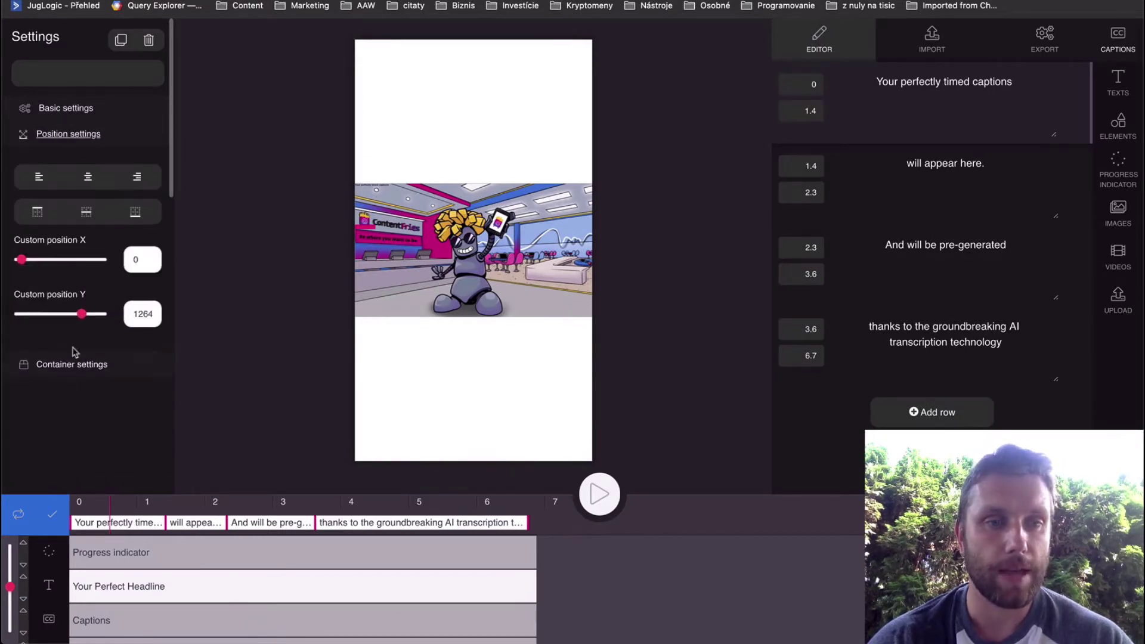
{"action": "left_click", "coordinate": [70, 365]}
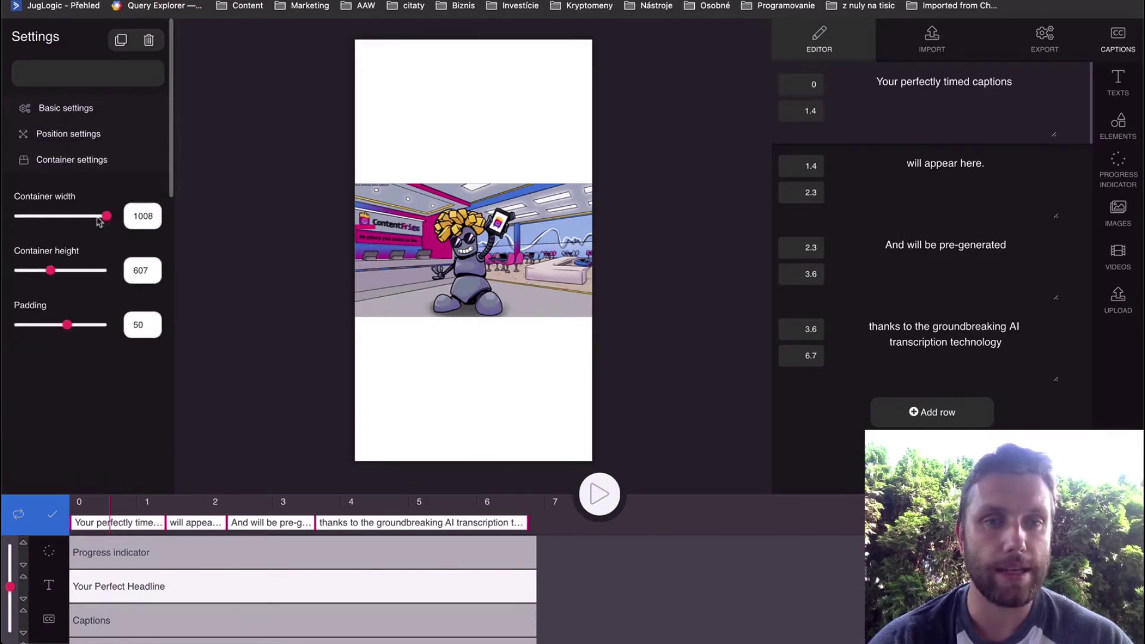
{"action": "scroll", "coordinate": [131, 589], "scroll_direction": "up", "scroll_amount": 1}
{"action": "scroll", "coordinate": [131, 589], "scroll_direction": "down", "scroll_amount": 2}
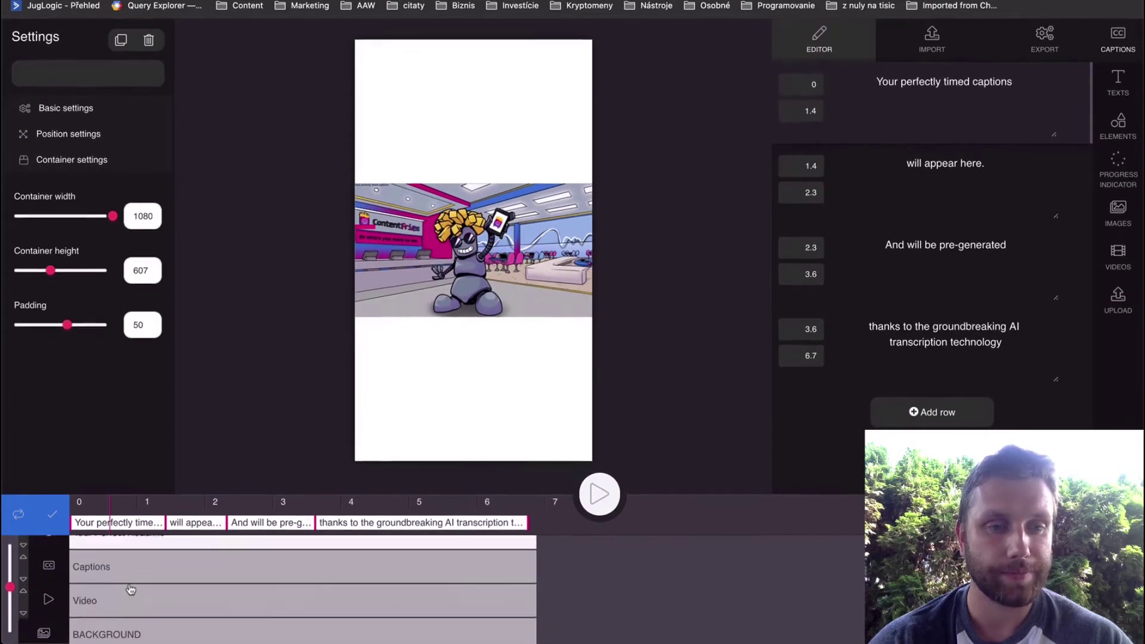
{"action": "scroll", "coordinate": [129, 589], "scroll_direction": "up", "scroll_amount": 2}
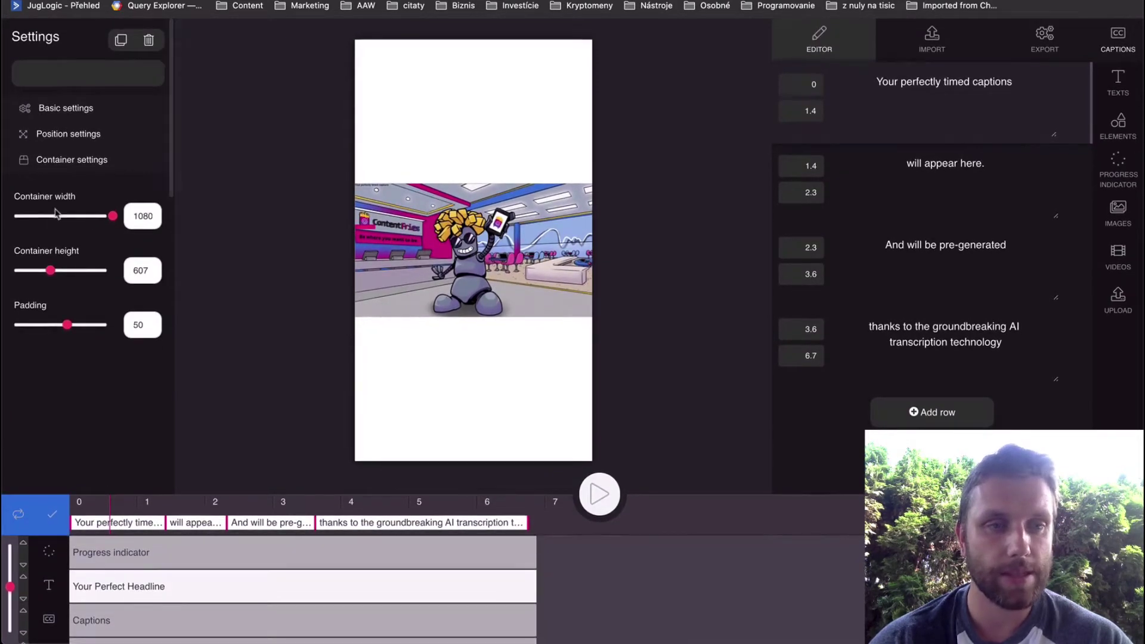
Step: Try shifting the headline layer to custom X position 171 and adjusting its custom Y position
{"action": "left_click", "coordinate": [77, 139]}
{"action": "left_click_drag", "start_coordinate": [69, 260], "coordinate": [31, 263]}
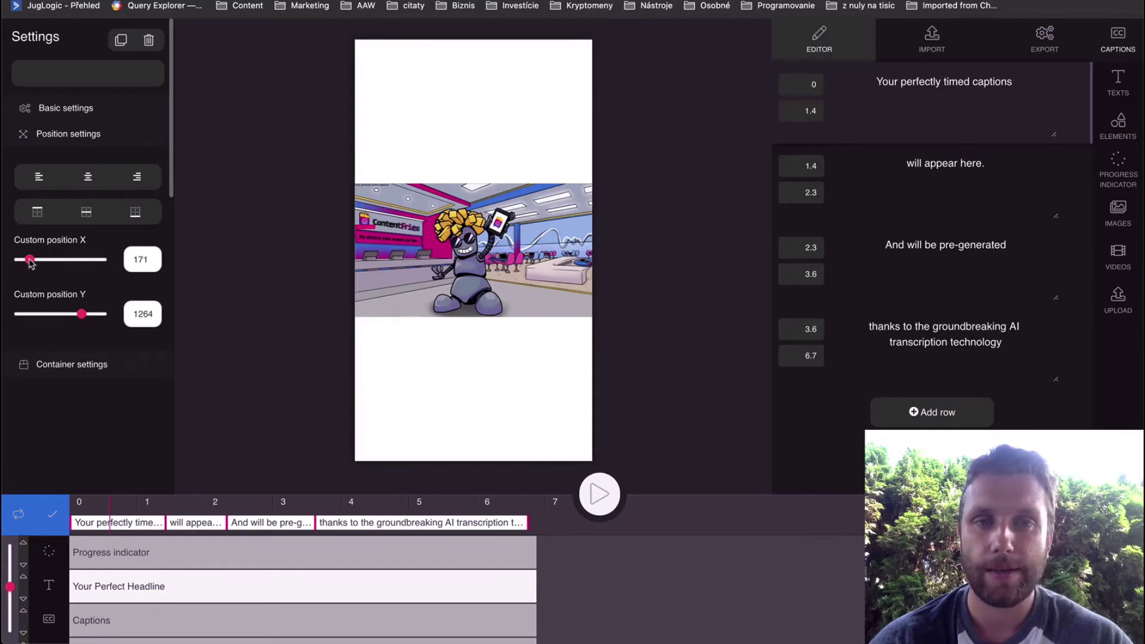
{"action": "mouse_move", "coordinate": [76, 318]}
{"action": "left_mouse_down"}
{"action": "mouse_move", "coordinate": [63, 314]}
{"action": "mouse_move", "coordinate": [86, 314]}
{"action": "left_mouse_up"}
{"action": "left_click", "coordinate": [65, 108]}
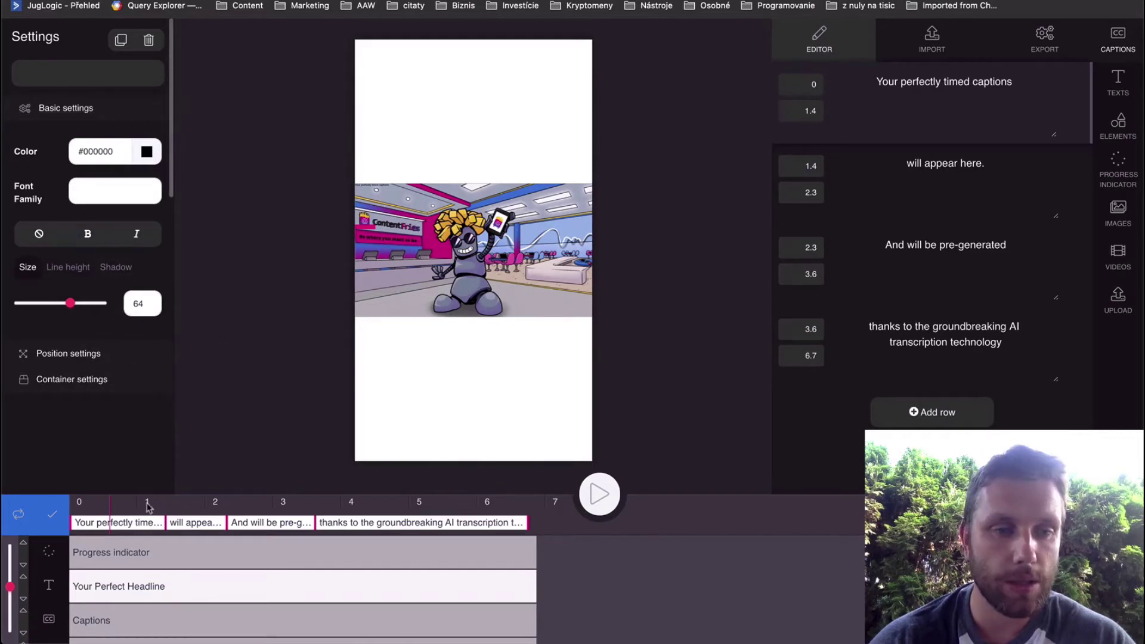
Step: Move the progress indicator to custom Y position 1256 and recolor it with the brand's Mariner blue, #2C76DD
{"action": "left_click", "coordinate": [139, 560]}
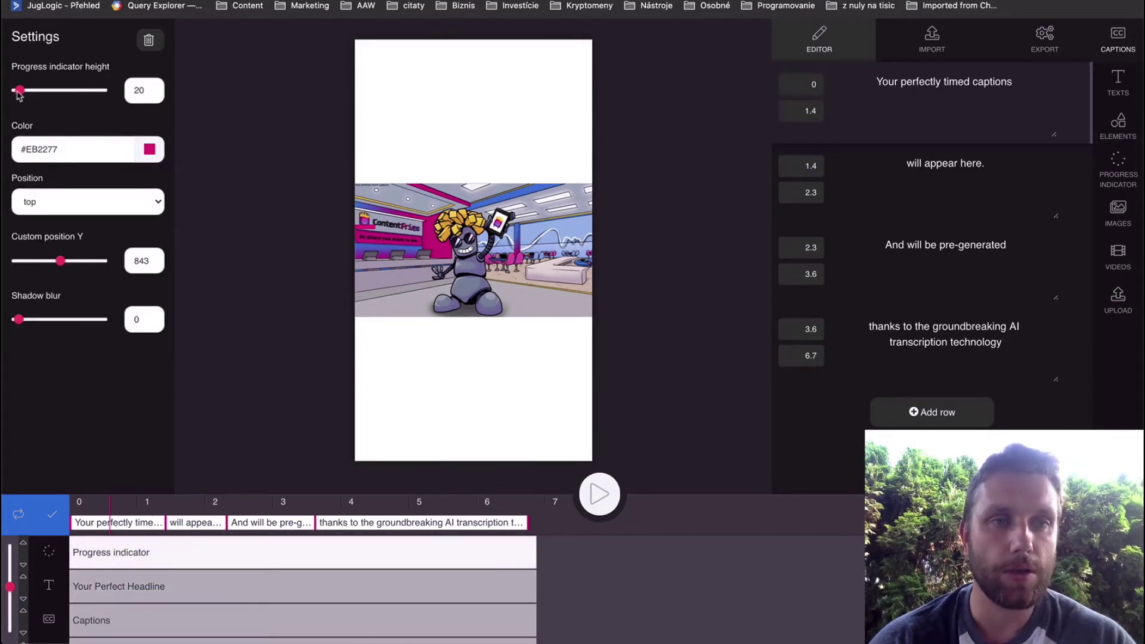
{"action": "left_click_drag", "start_coordinate": [66, 269], "coordinate": [86, 268]}
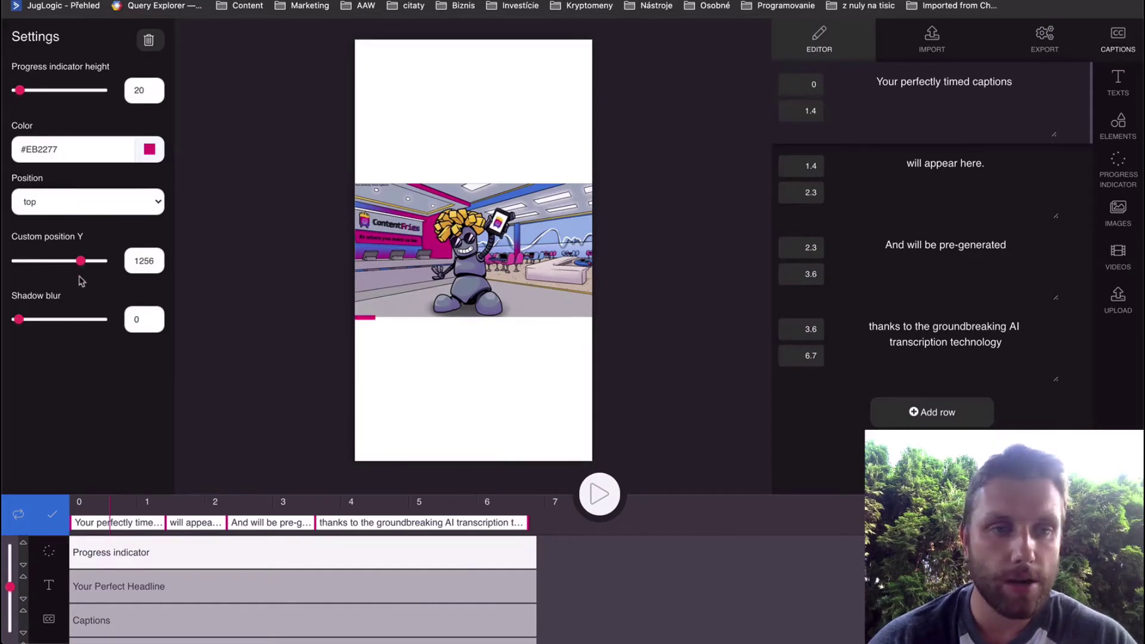
{"action": "left_click", "coordinate": [149, 156]}
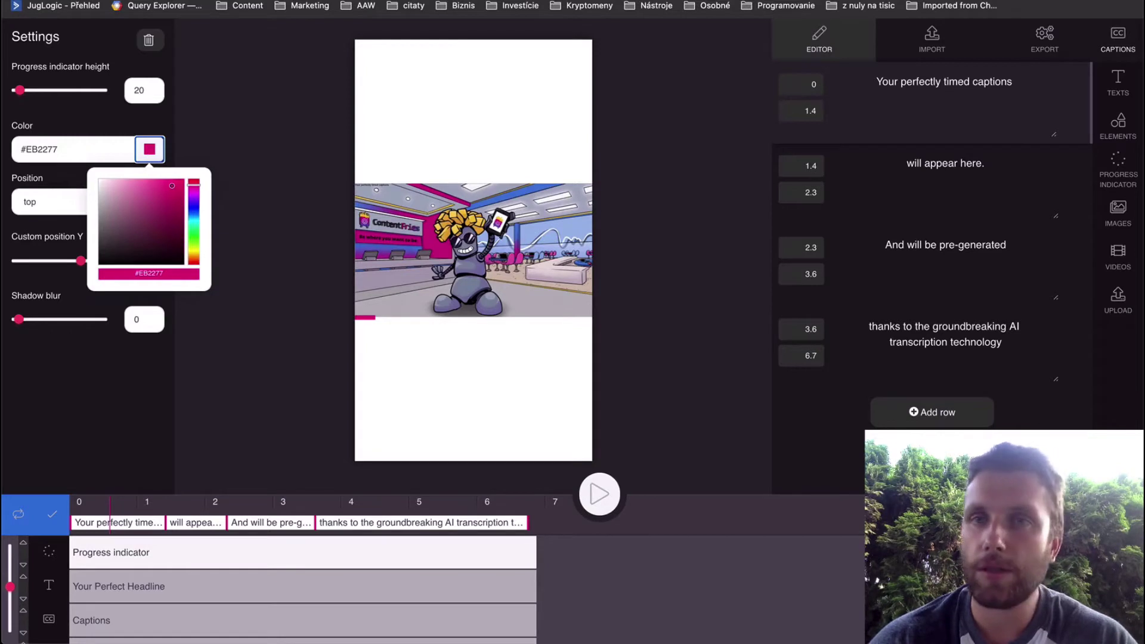
{"action": "left_click", "coordinate": [896, 0]}
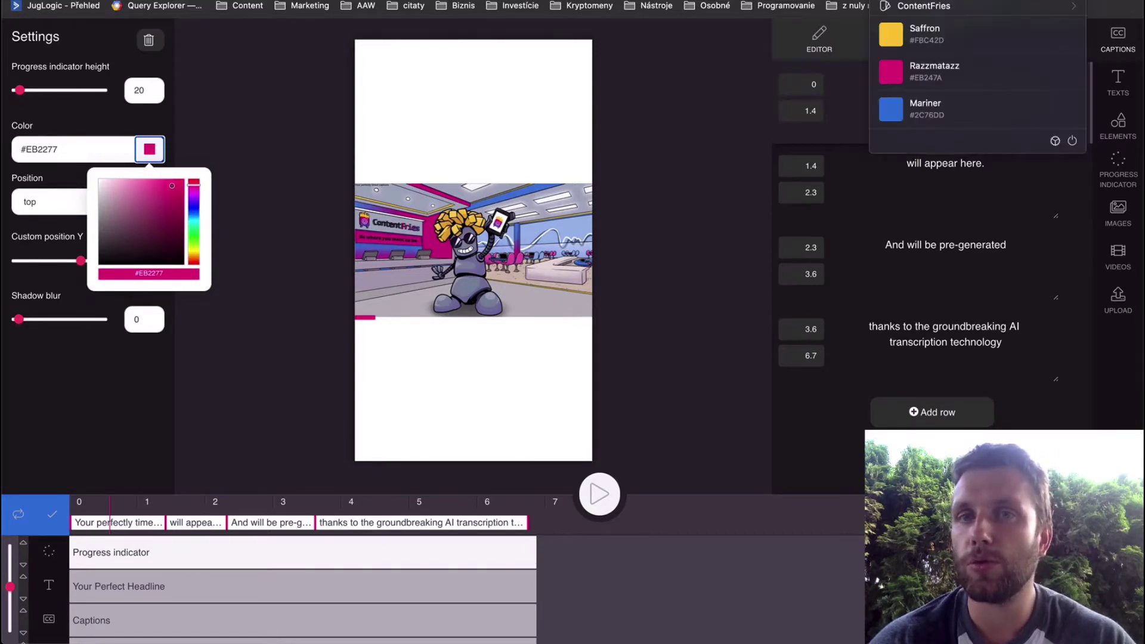
{"action": "left_click", "coordinate": [932, 117]}
{"action": "left_click", "coordinate": [89, 149]}
{"action": "key", "text": "super+a"}
{"action": "type", "text": "#2C76DD"}
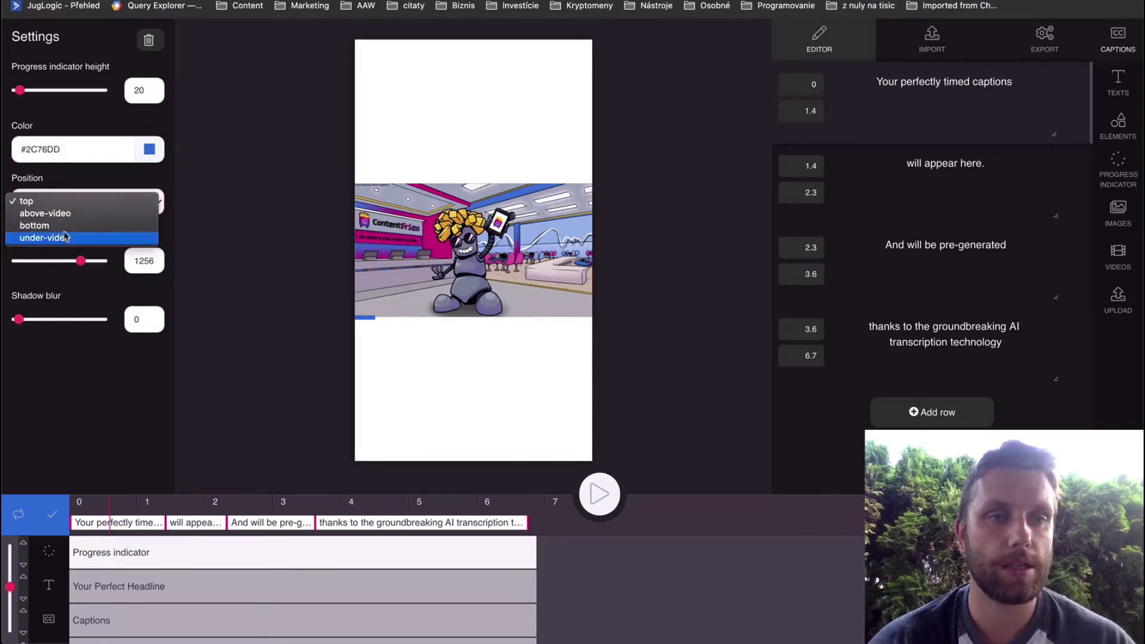
Step: Set the progress indicator's position option to bottom and reapply the custom Y position of 1256
{"action": "left_click", "coordinate": [65, 227]}
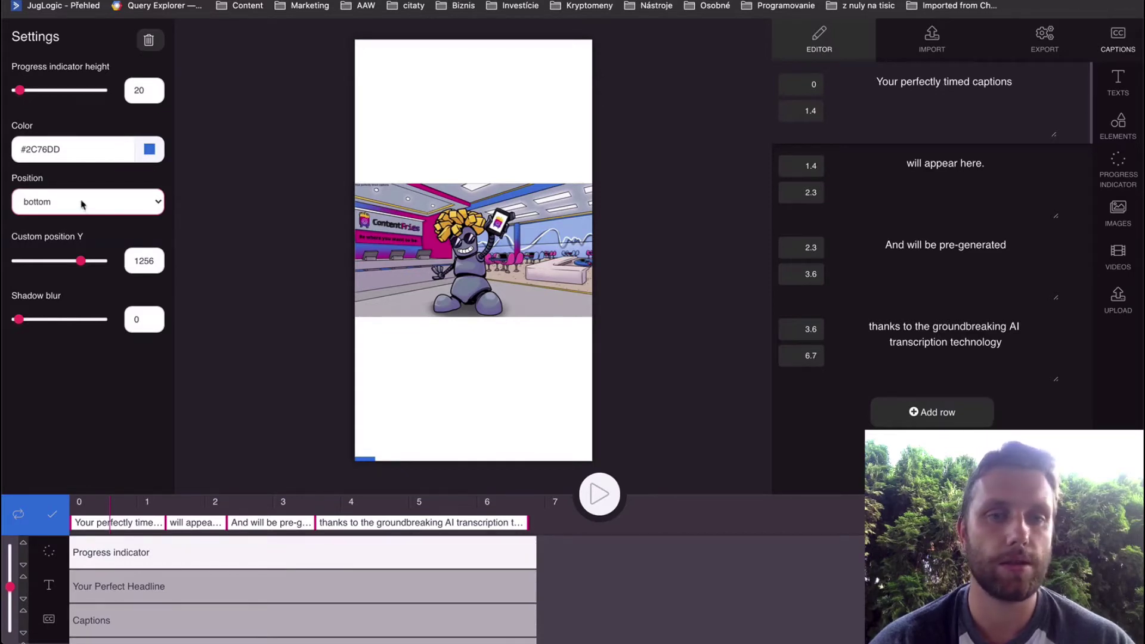
{"action": "mouse_move", "coordinate": [81, 261]}
{"action": "left_mouse_down"}
{"action": "mouse_move", "coordinate": [65, 262]}
{"action": "mouse_move", "coordinate": [81, 266]}
{"action": "left_mouse_up"}
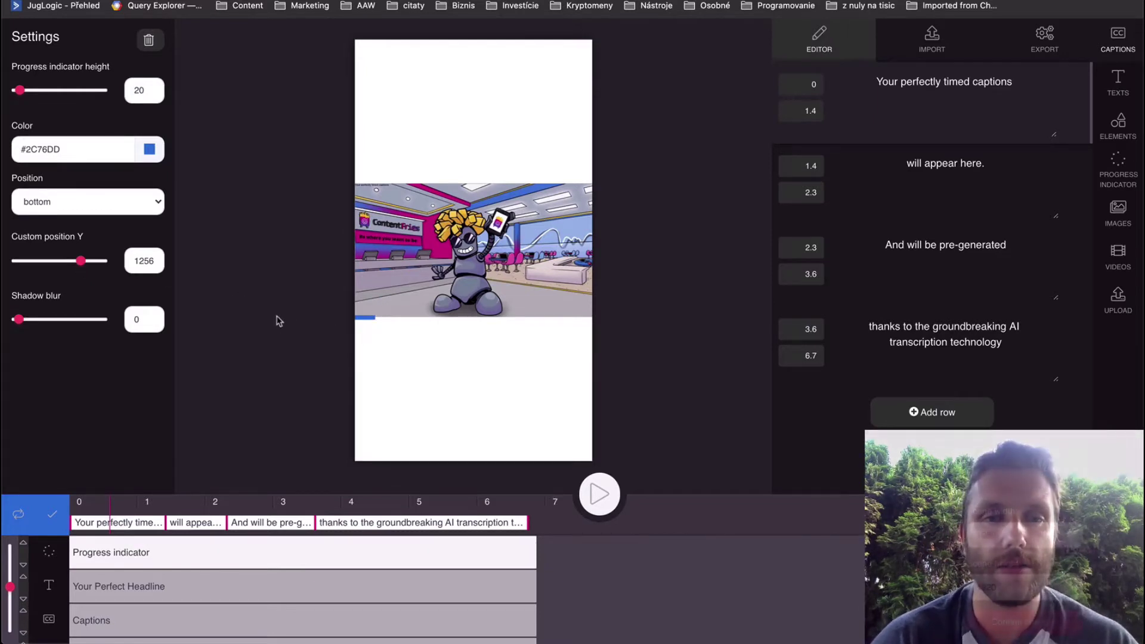
Step: Reselect the "Your Perfect Headline" layer and save the scene
{"action": "left_click", "coordinate": [151, 589]}
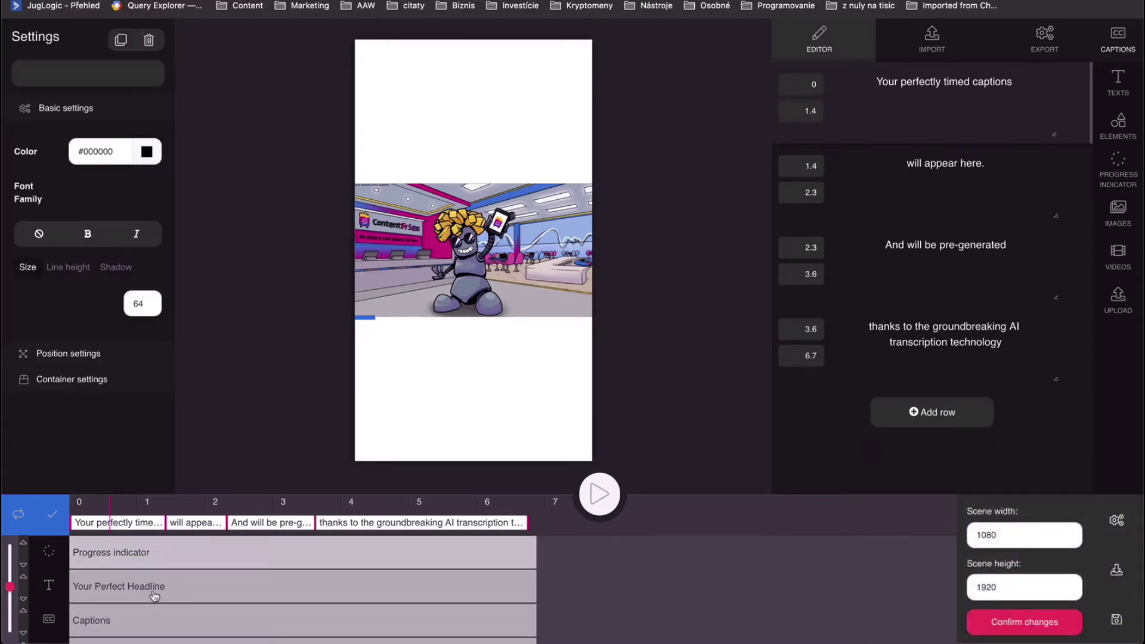
{"action": "left_click", "coordinate": [1117, 620]}
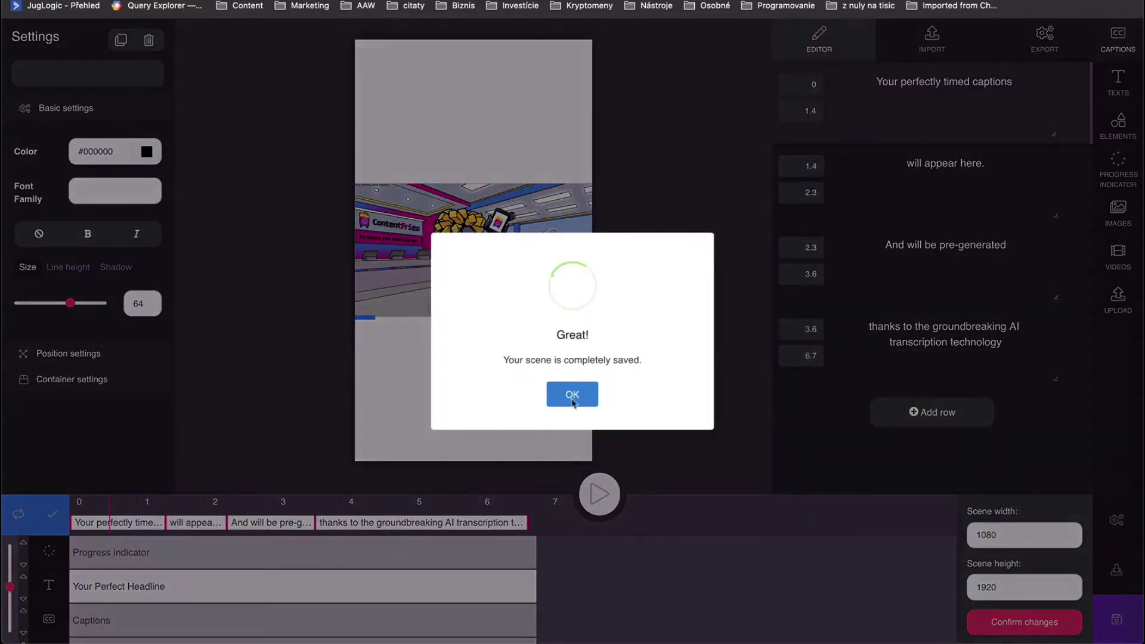
{"action": "left_click", "coordinate": [573, 391]}
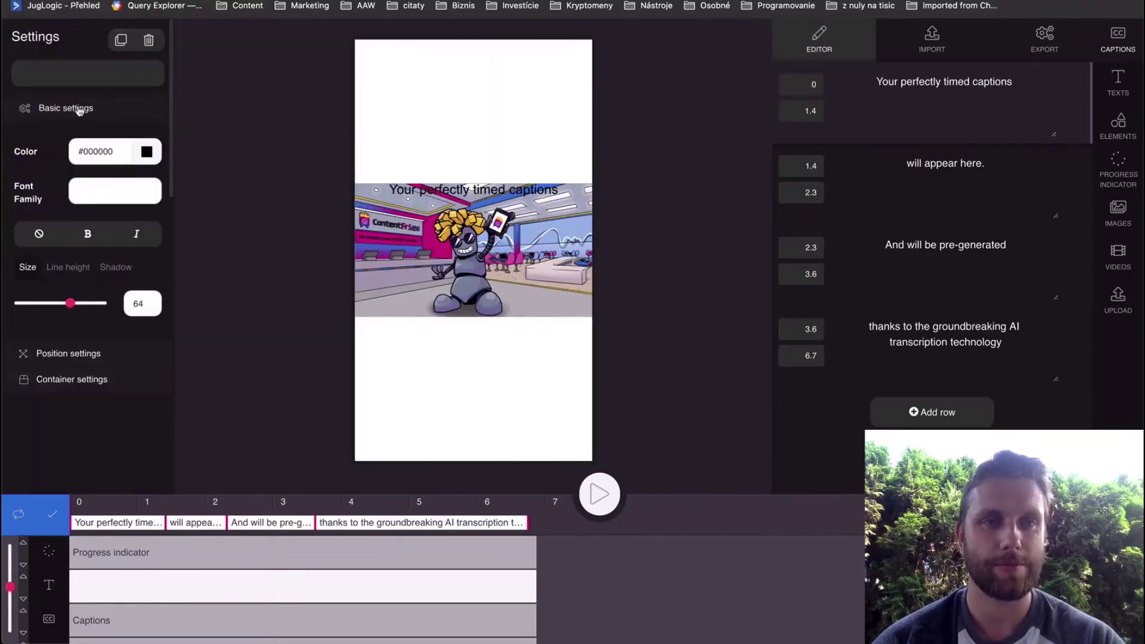
Step: Enter "Headline" as the headline layer's text and set its custom position to X 0 and Y 264
{"action": "left_click", "coordinate": [69, 75]}
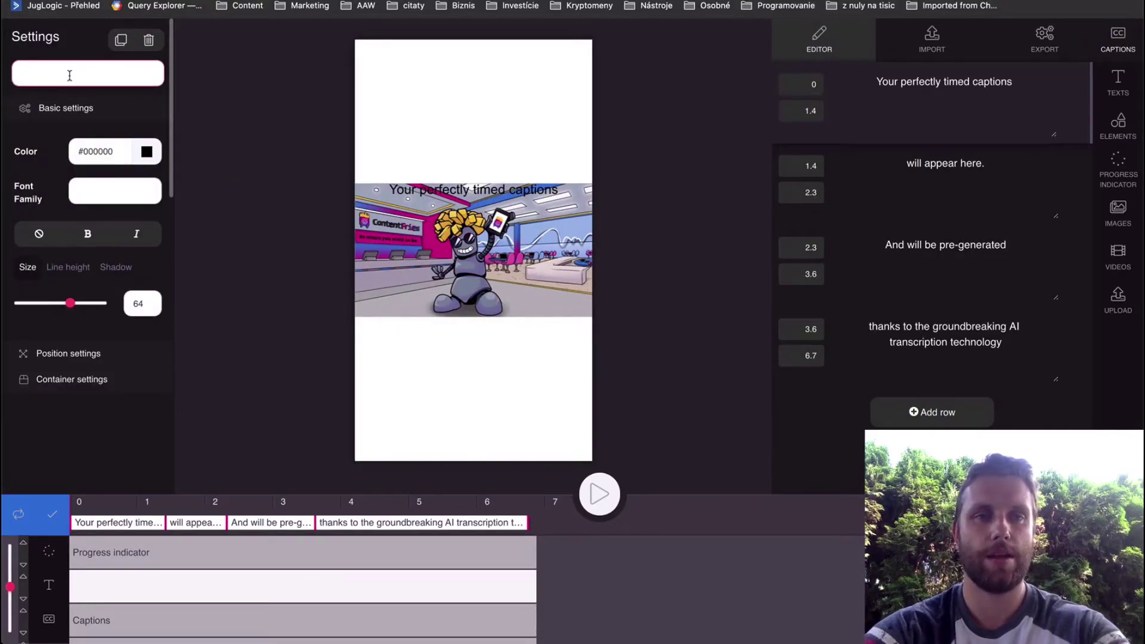
{"action": "type", "text": "Headline"}
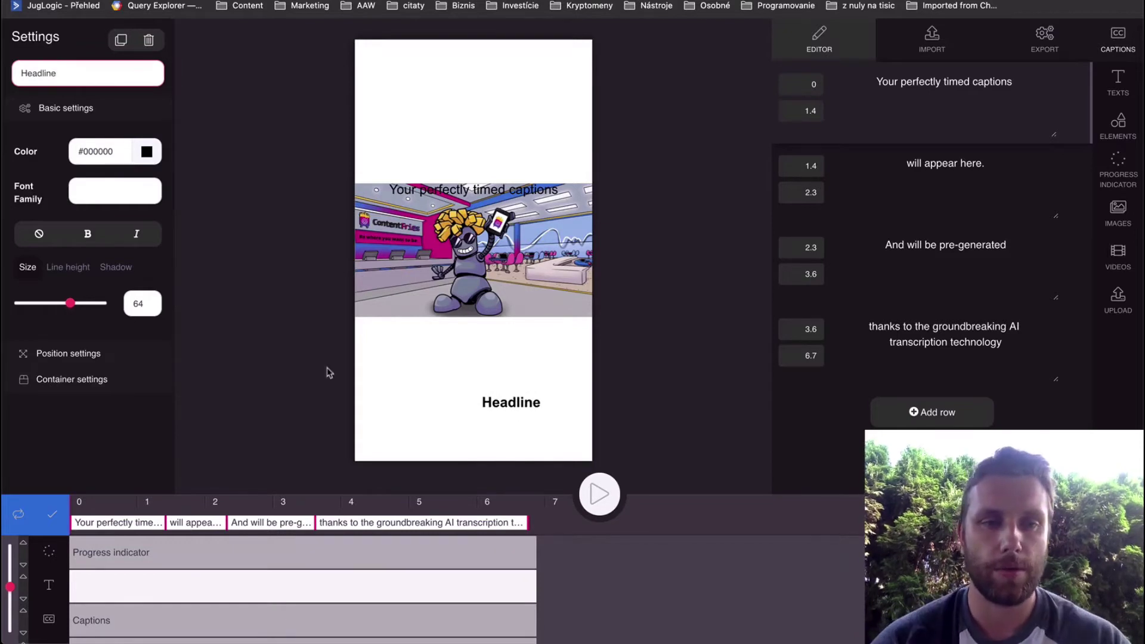
{"action": "left_click", "coordinate": [61, 355]}
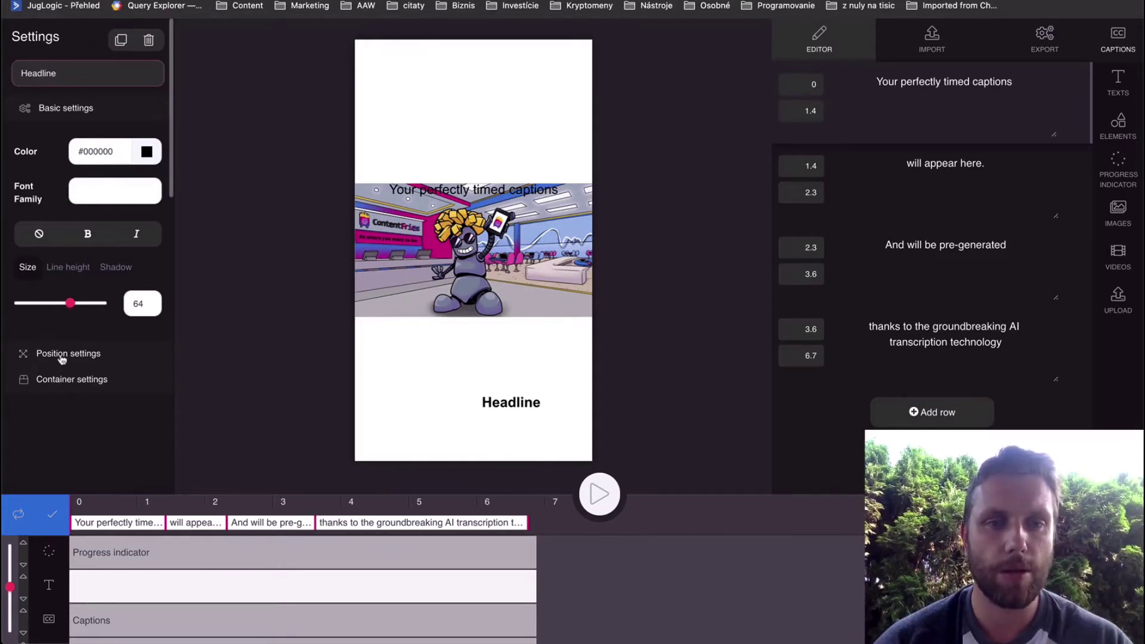
{"action": "left_click_drag", "start_coordinate": [94, 315], "coordinate": [31, 317]}
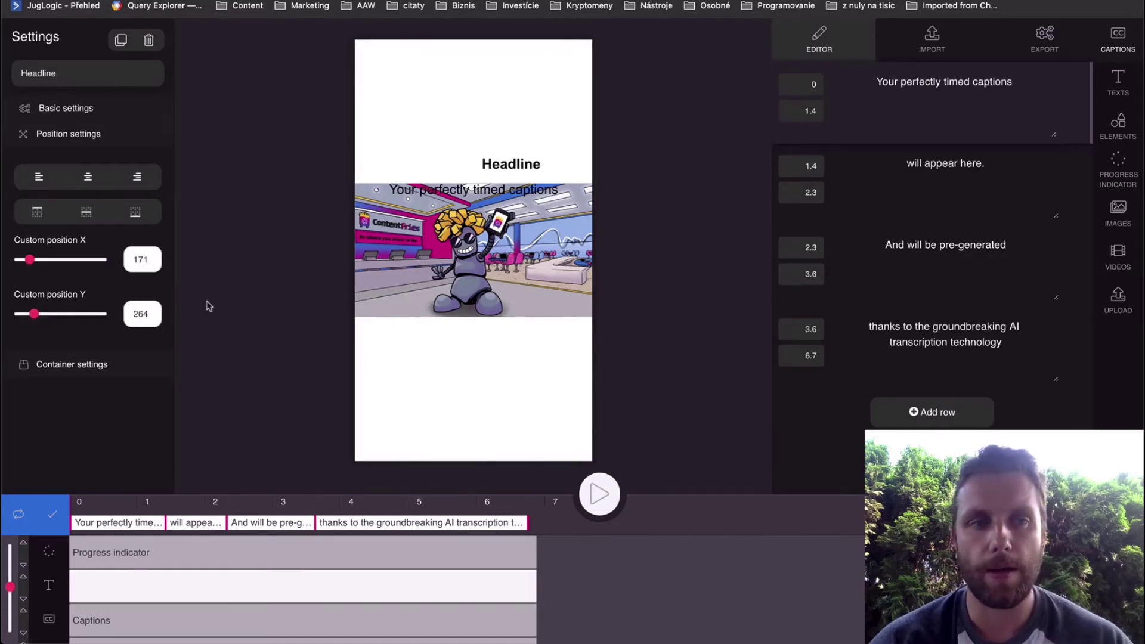
{"action": "left_click_drag", "start_coordinate": [30, 260], "coordinate": [9, 262]}
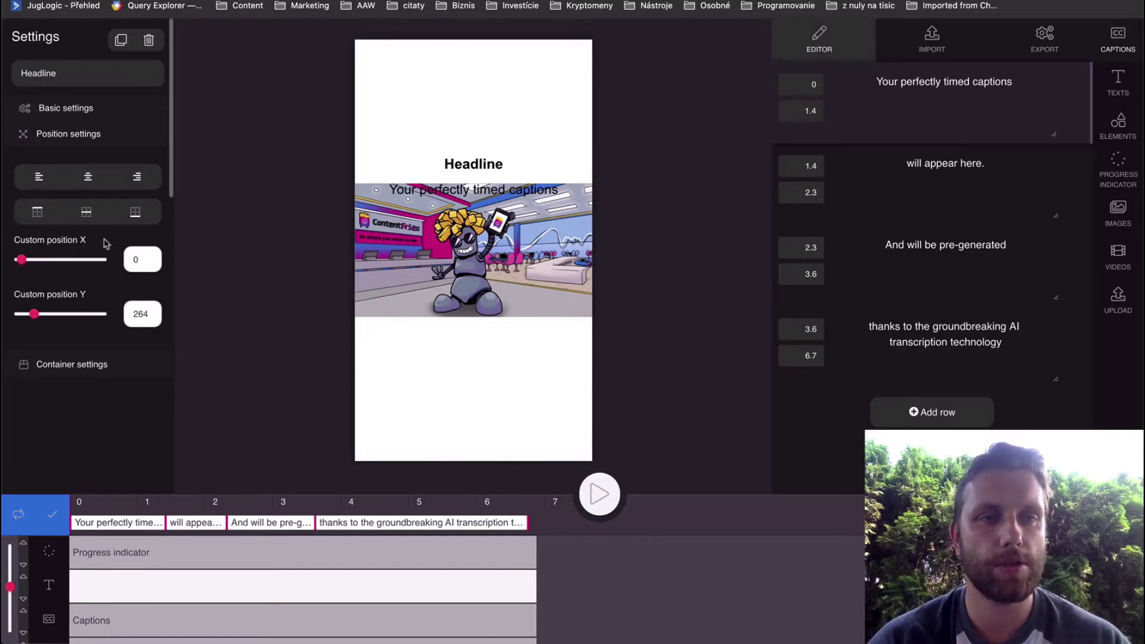
Step: Change the headline's font family to Bangers
{"action": "left_click", "coordinate": [67, 109]}
{"action": "left_click", "coordinate": [109, 200]}
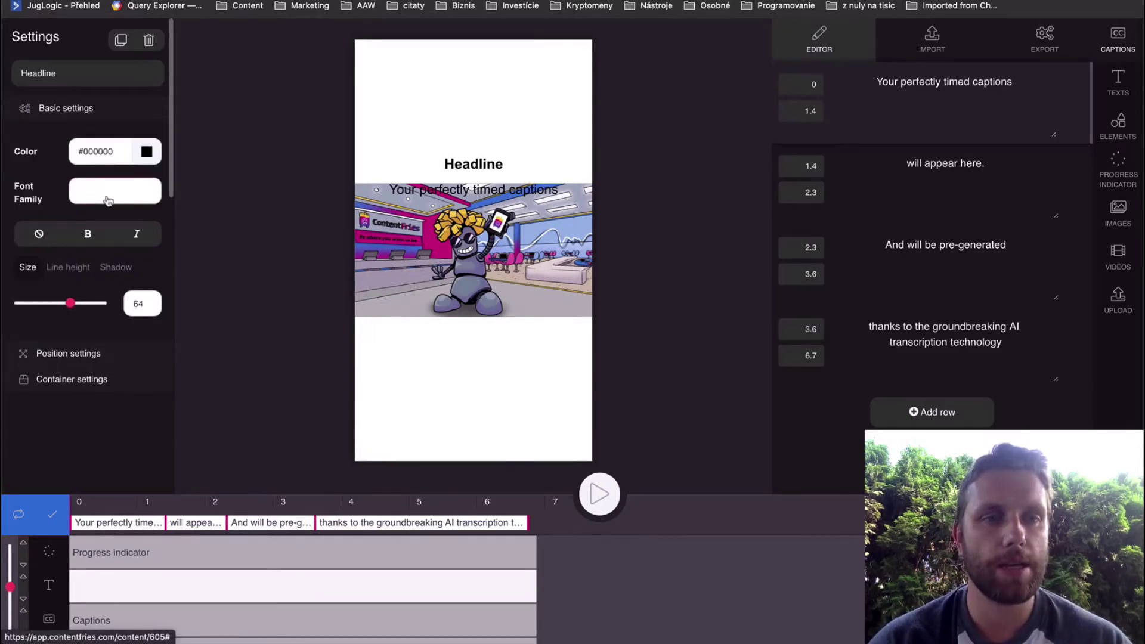
{"action": "scroll", "coordinate": [113, 304], "scroll_direction": "down", "scroll_amount": 10}
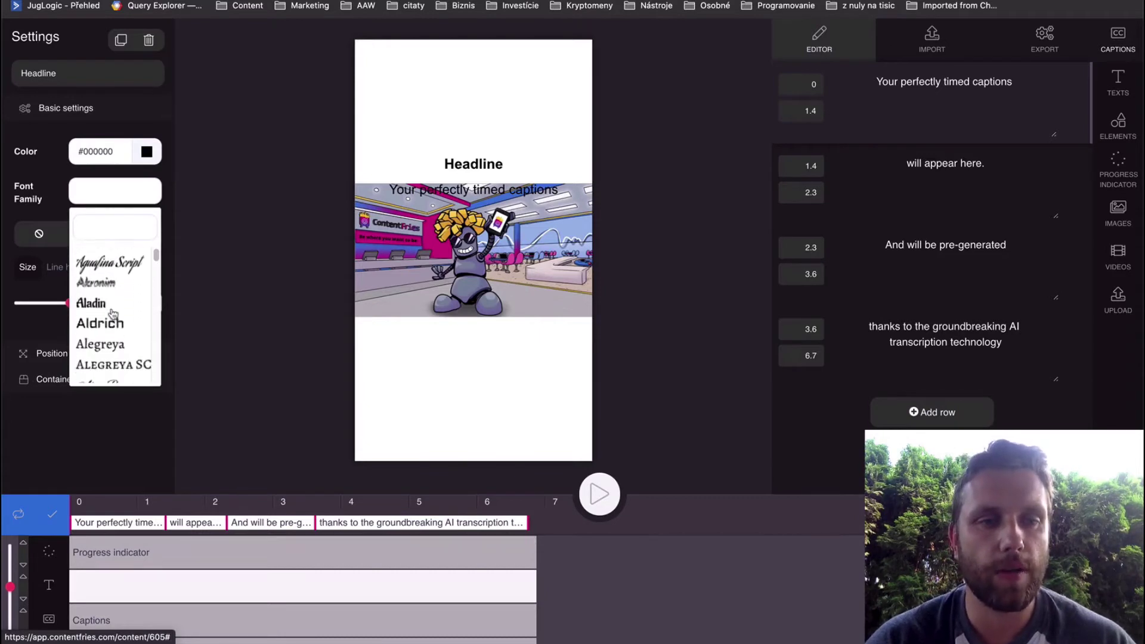
{"action": "scroll", "coordinate": [113, 314], "scroll_direction": "down", "scroll_amount": 10}
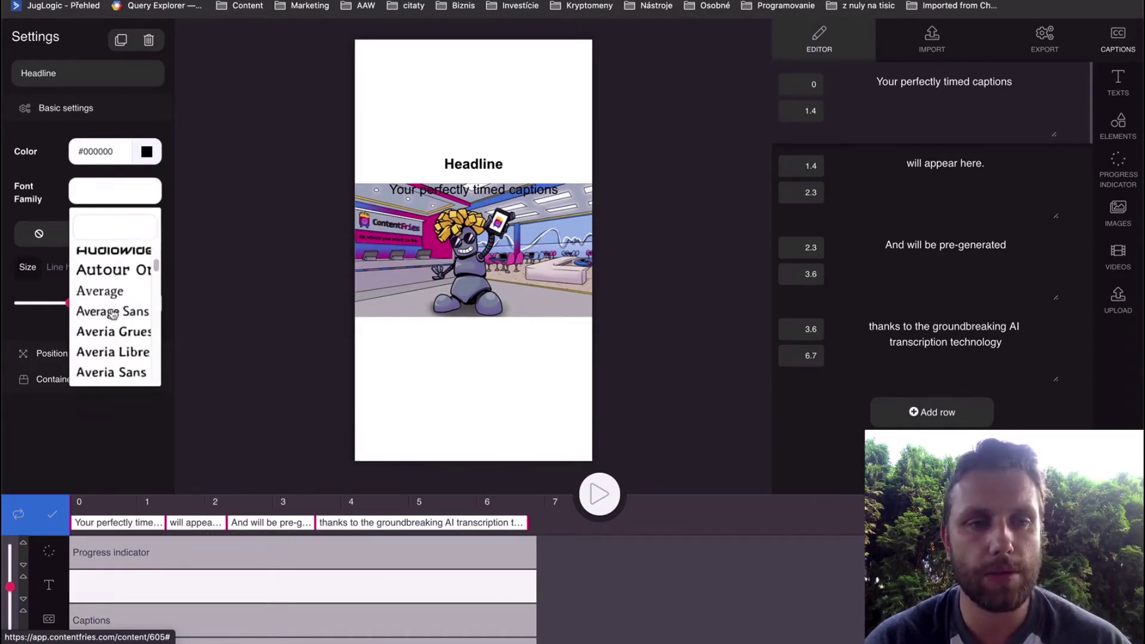
{"action": "scroll", "coordinate": [114, 314], "scroll_direction": "down", "scroll_amount": 2}
{"action": "left_click", "coordinate": [105, 294]}
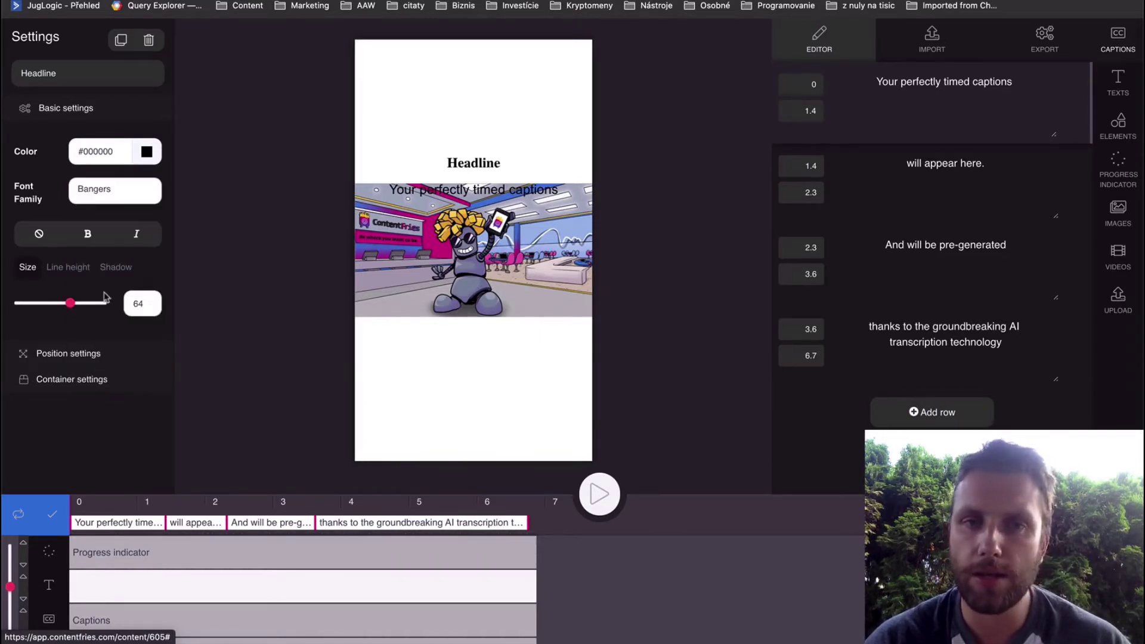
{"action": "left_click", "coordinate": [103, 192]}
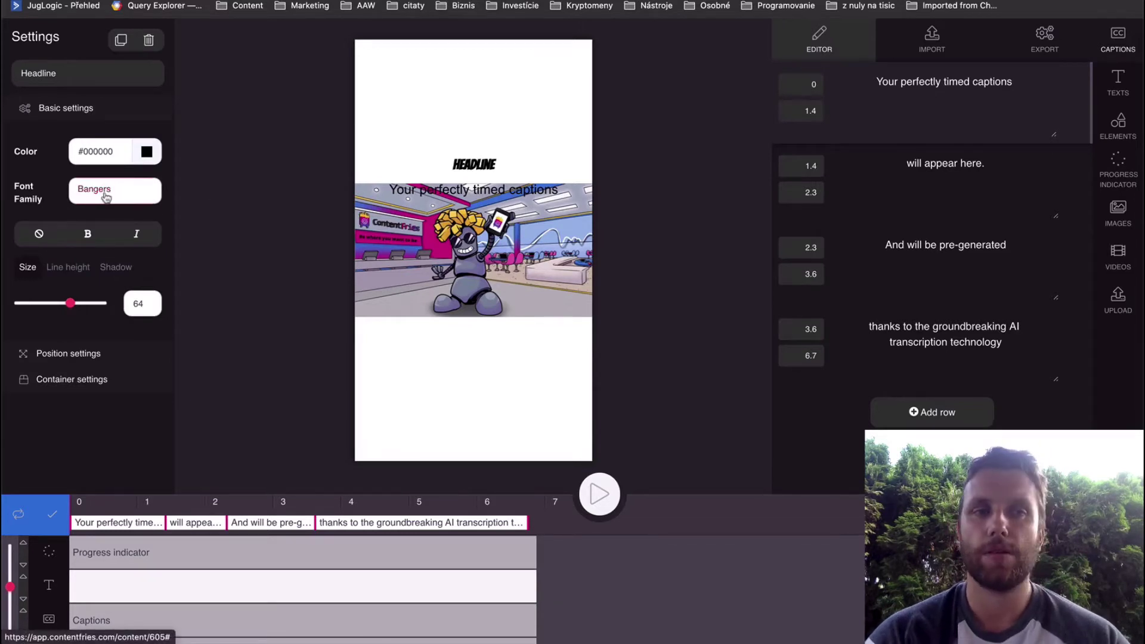
Step: Replace the headline text with "IGTV VERSION" and set its size to 90
{"action": "double_click", "coordinate": [60, 71]}
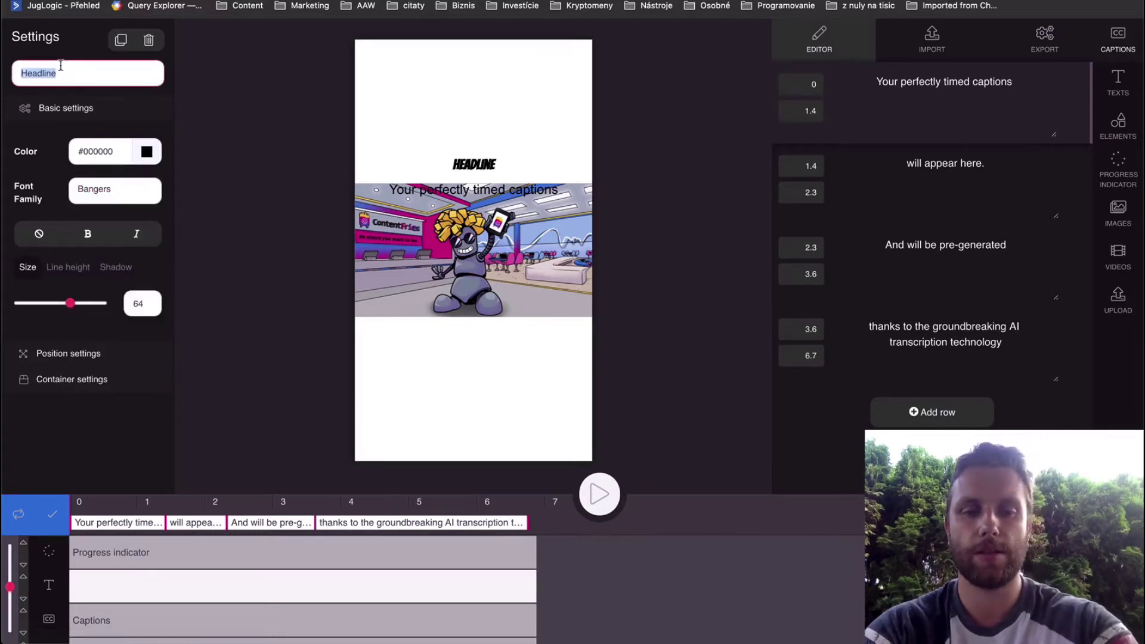
{"action": "type", "text": "IGTV VERSION"}
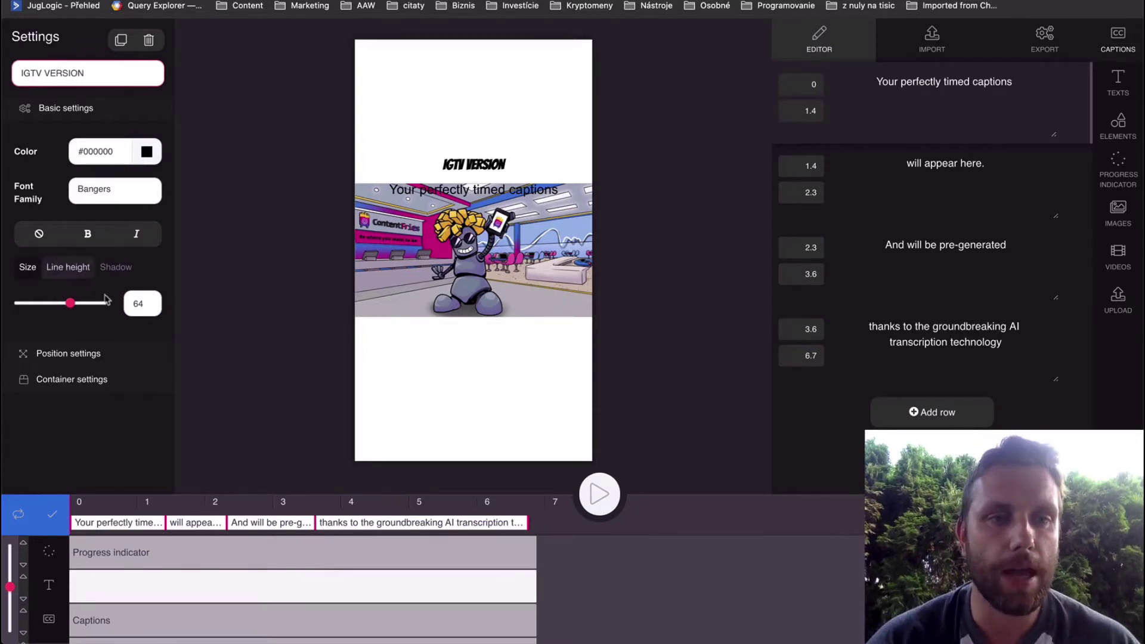
{"action": "left_click_drag", "start_coordinate": [75, 303], "coordinate": [90, 304]}
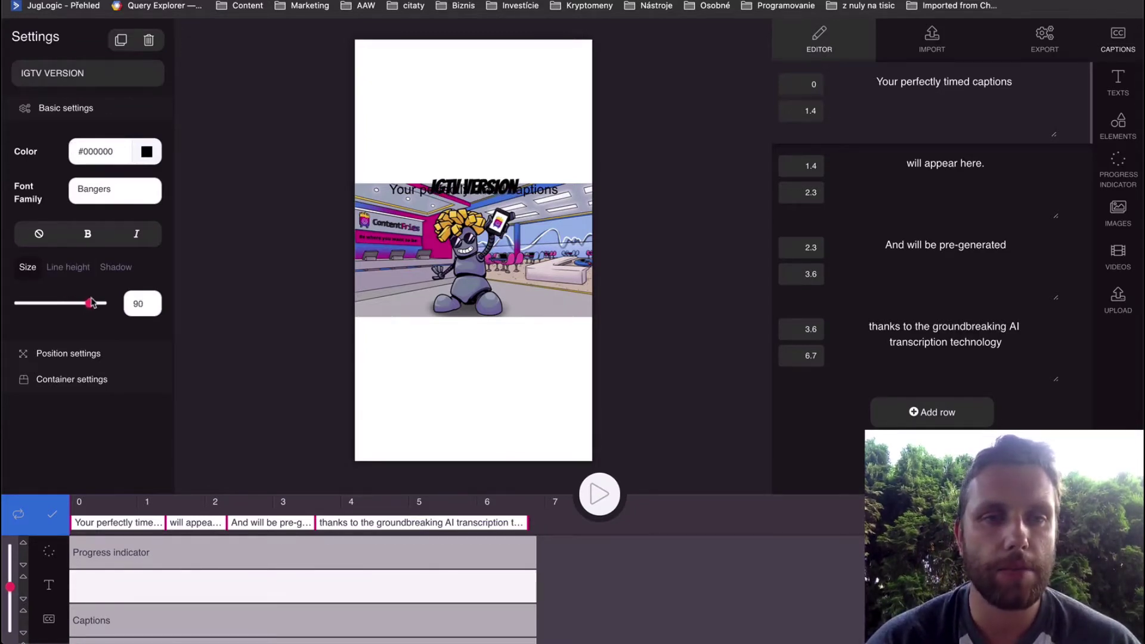
Step: Set the "IGTV VERSION" headline's custom position Y to 150 and its color to #FBC42D
{"action": "left_click", "coordinate": [62, 354]}
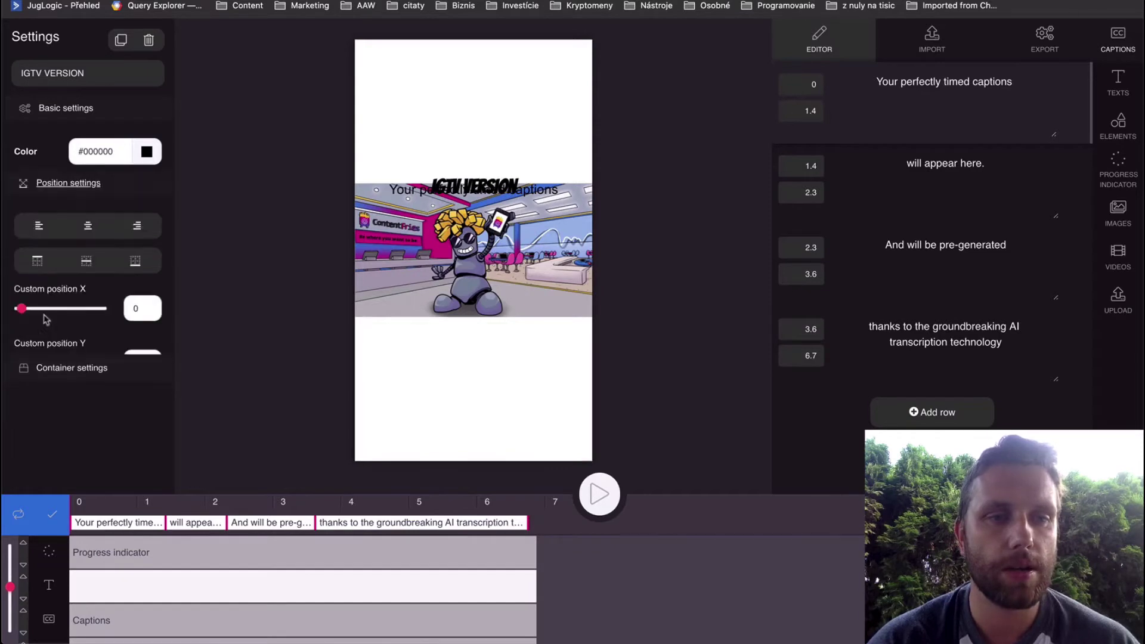
{"action": "left_click_drag", "start_coordinate": [34, 314], "coordinate": [28, 315]}
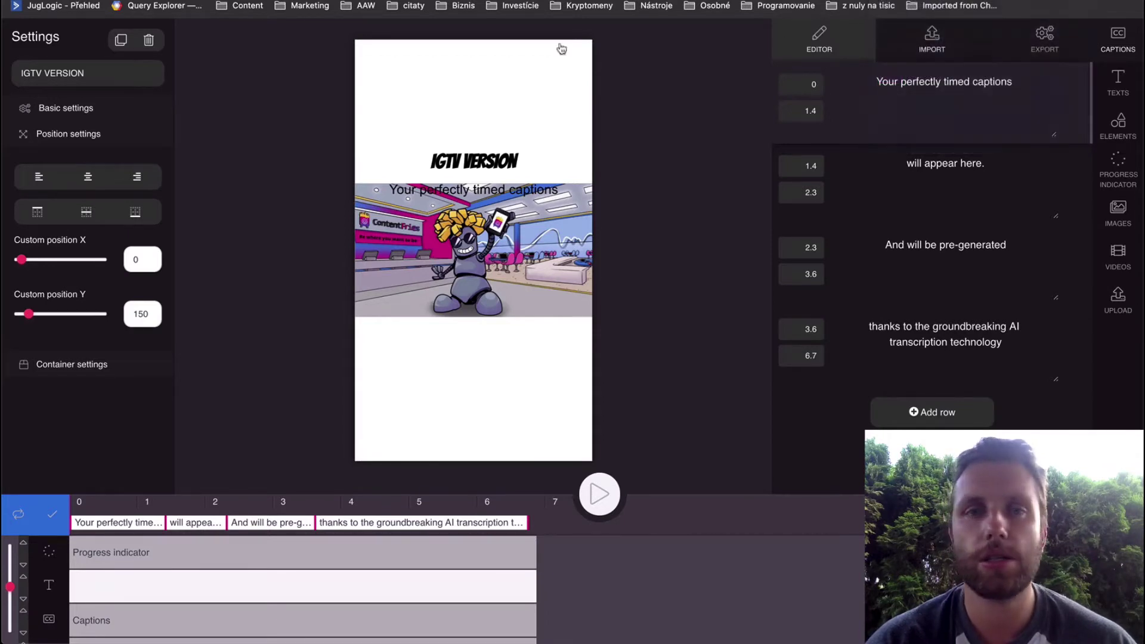
{"action": "left_click", "coordinate": [76, 109]}
{"action": "triple_click", "coordinate": [101, 152]}
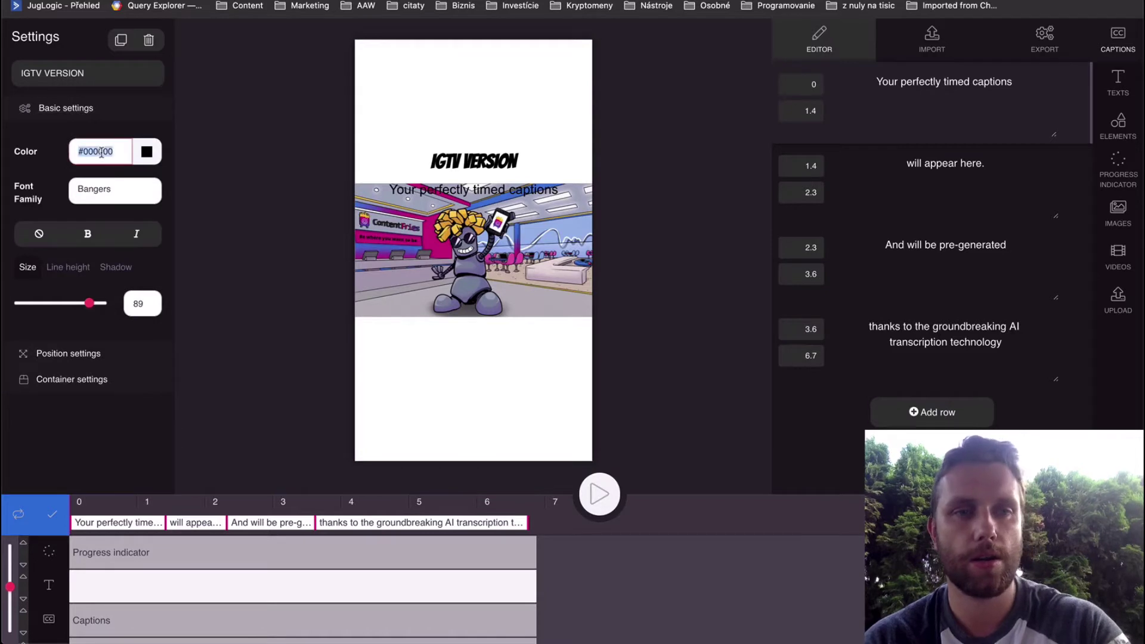
{"action": "key", "text": "super+v"}
{"action": "left_click", "coordinate": [213, 187]}
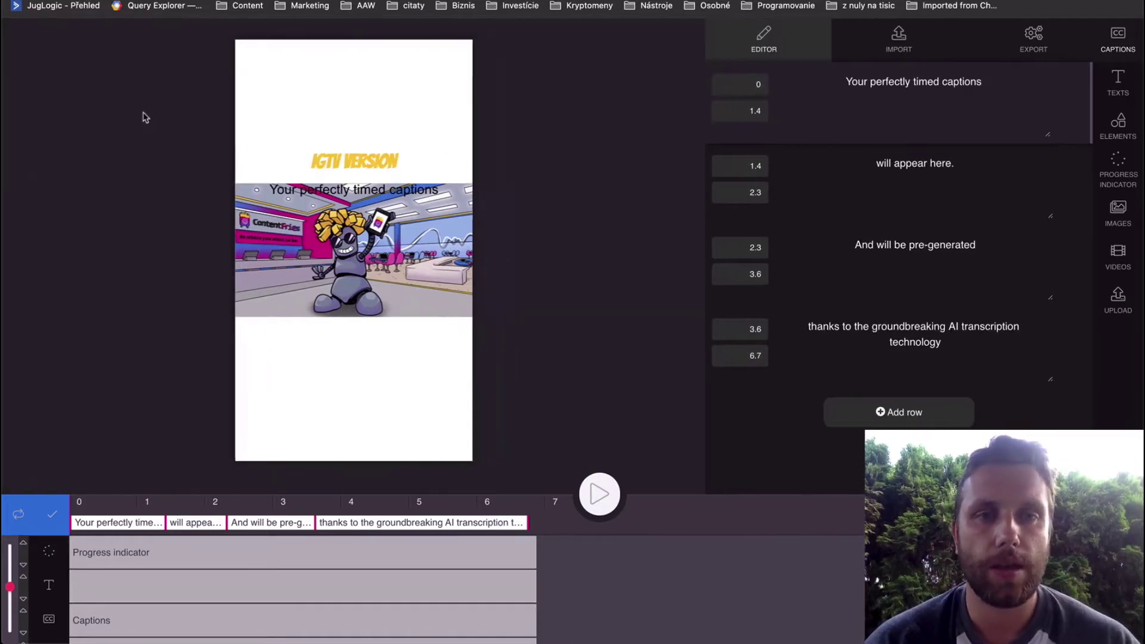
{"action": "left_click", "coordinate": [301, 197]}
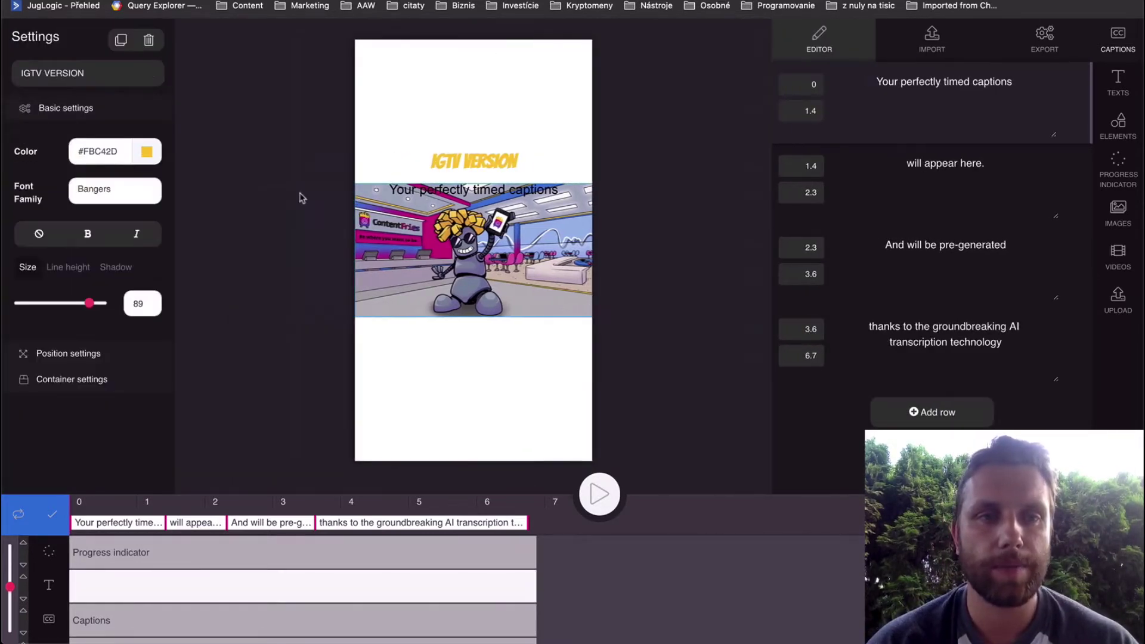
Step: Move the captions layer below the video by setting its custom position Y to about 1313
{"action": "scroll", "coordinate": [138, 602], "scroll_direction": "down", "scroll_amount": 2}
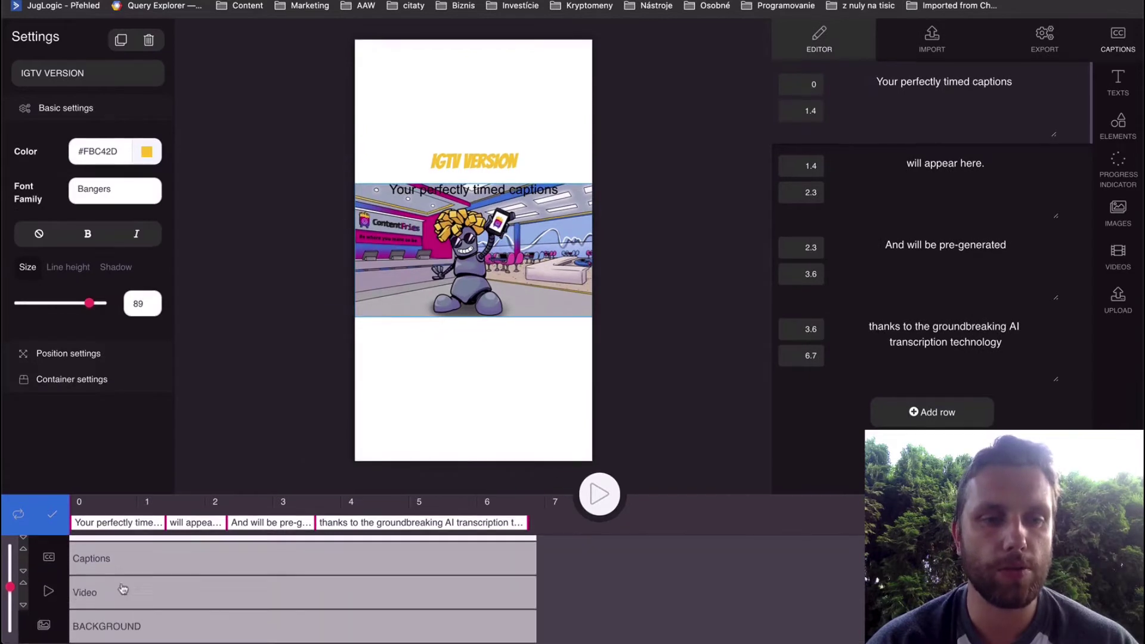
{"action": "double_click", "coordinate": [108, 562]}
{"action": "left_click", "coordinate": [109, 565]}
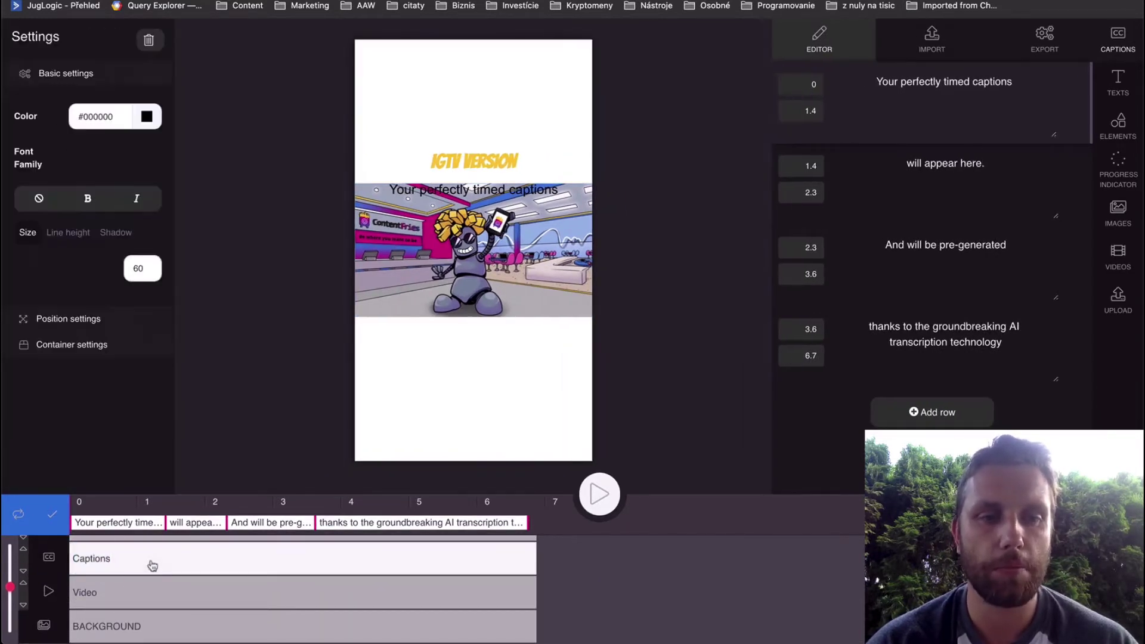
{"action": "left_click", "coordinate": [65, 322]}
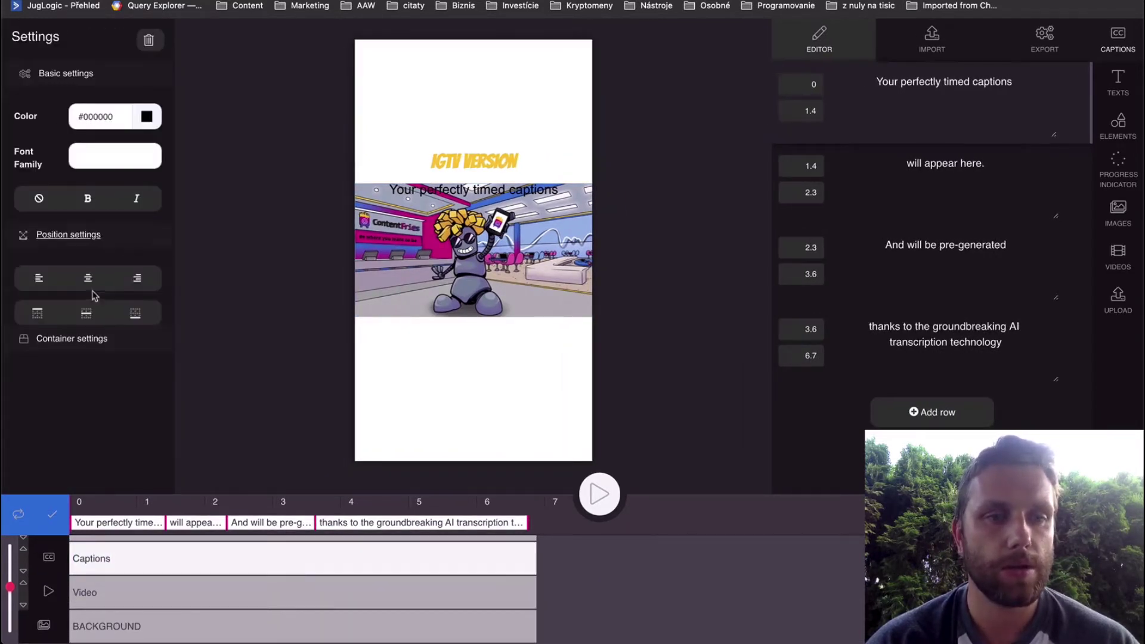
{"action": "left_click_drag", "start_coordinate": [56, 278], "coordinate": [87, 285]}
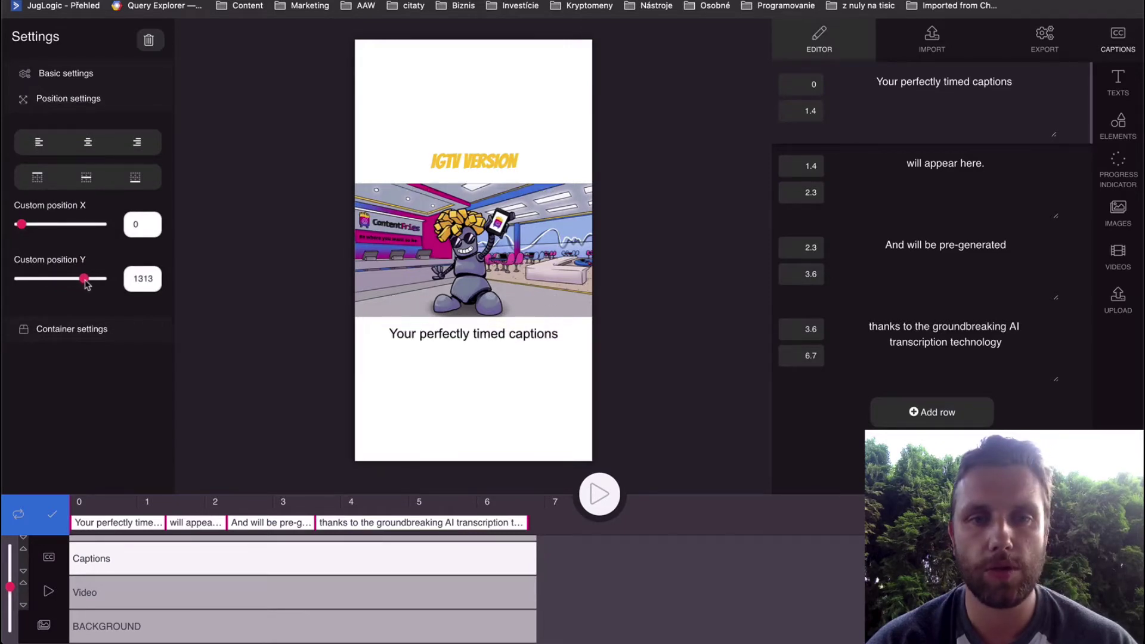
Step: Change the captions' font family to Aldrich
{"action": "left_click", "coordinate": [78, 76]}
{"action": "left_click", "coordinate": [73, 156]}
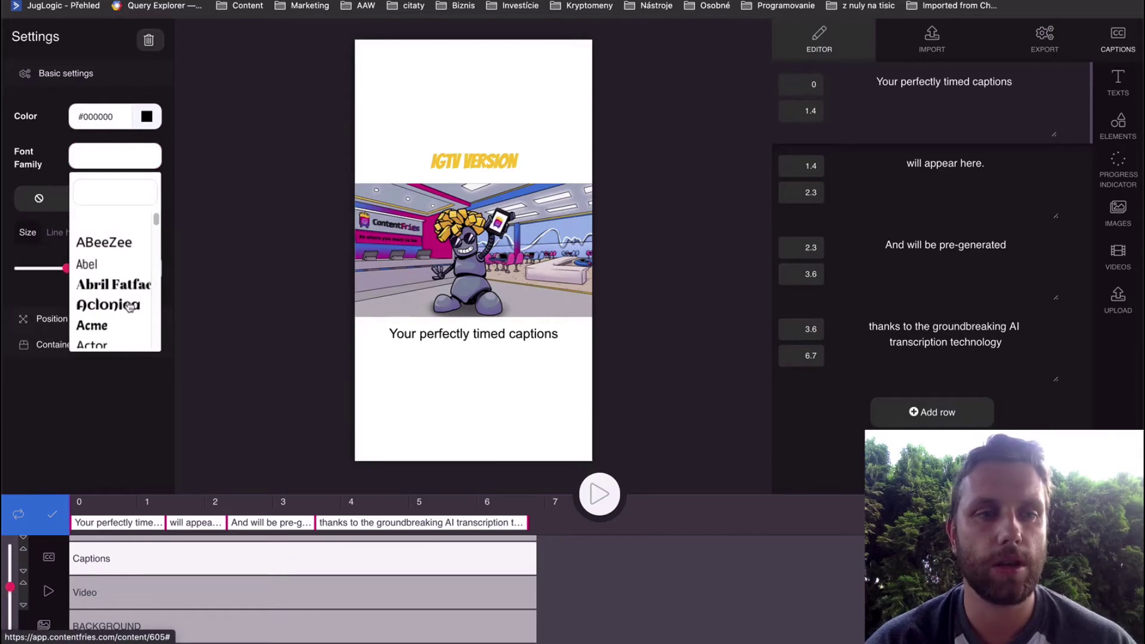
{"action": "scroll", "coordinate": [130, 307], "scroll_direction": "down", "scroll_amount": 3}
{"action": "scroll", "coordinate": [113, 286], "scroll_direction": "up", "scroll_amount": 2}
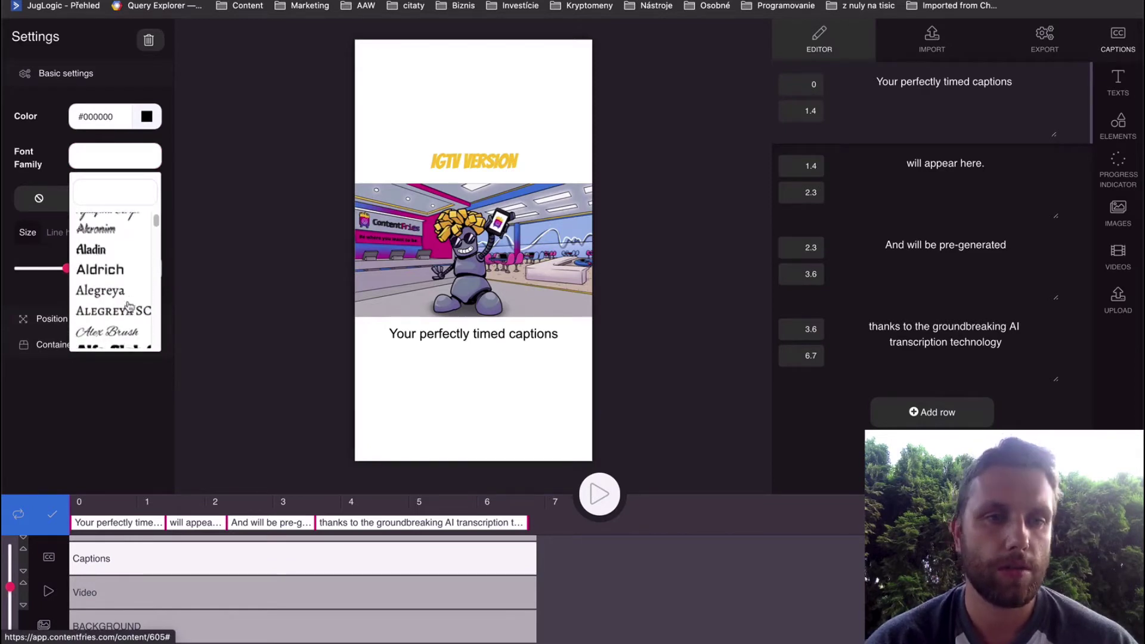
{"action": "left_click", "coordinate": [102, 277]}
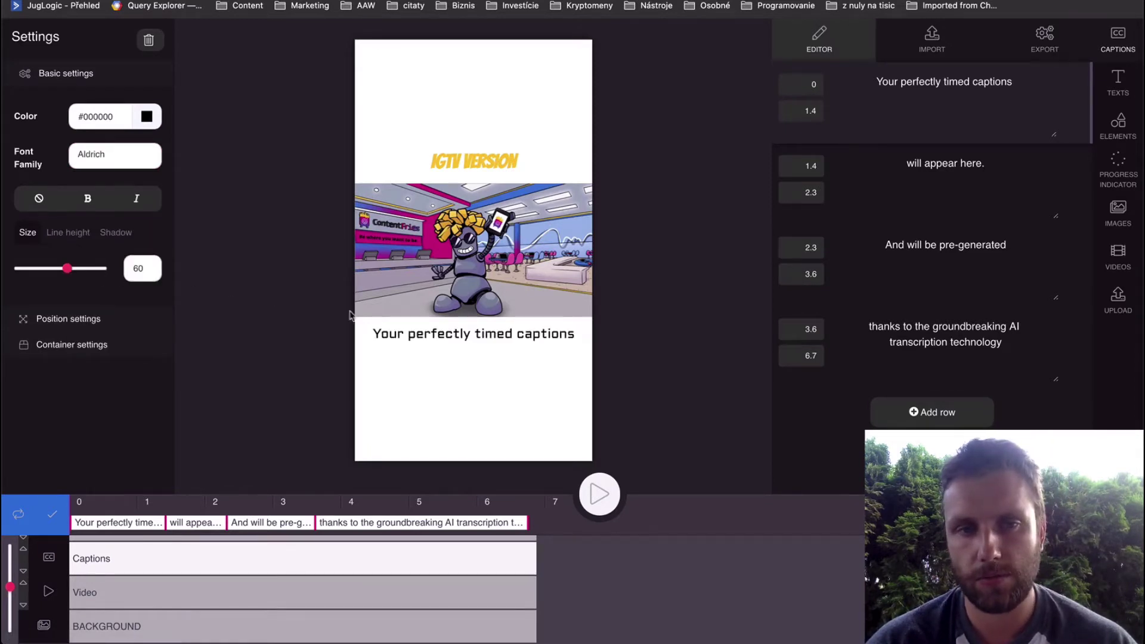
Step: Play the video preview and extend the last caption row's end time to 6.90 seconds
{"action": "left_click", "coordinate": [607, 489]}
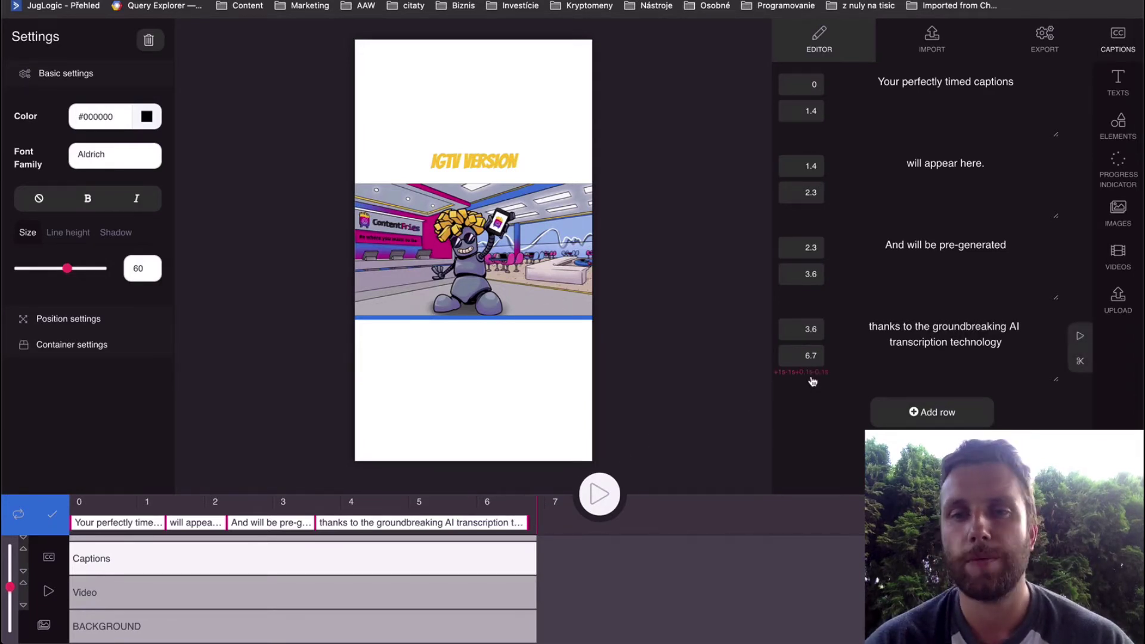
{"action": "mouse_move", "coordinate": [952, 342]}
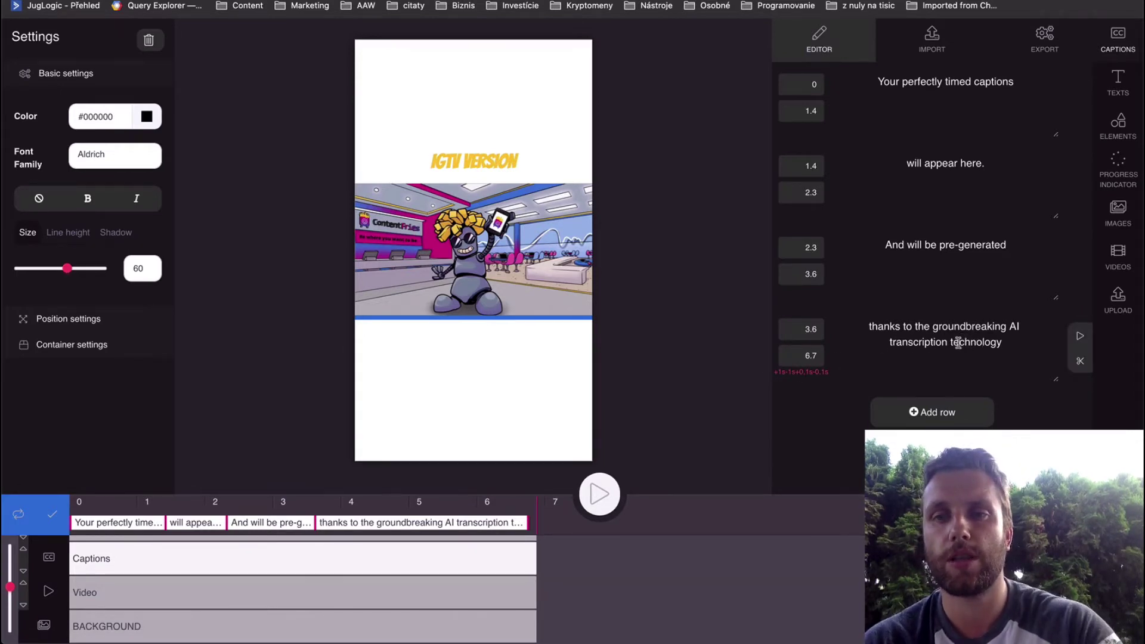
{"action": "left_click", "coordinate": [805, 375]}
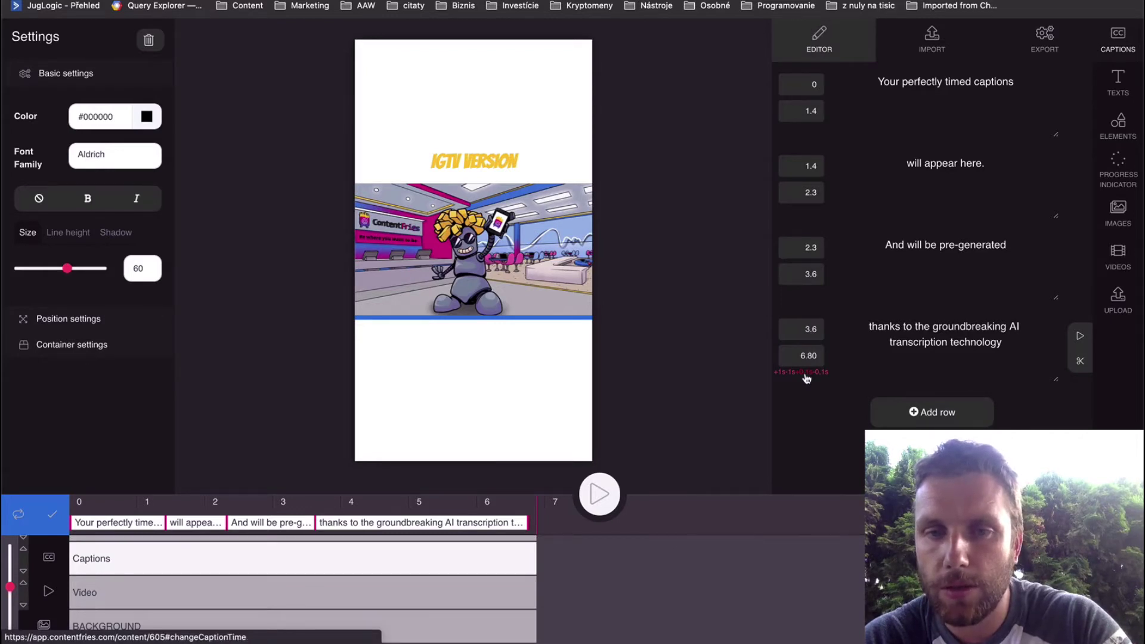
{"action": "left_click", "coordinate": [806, 375]}
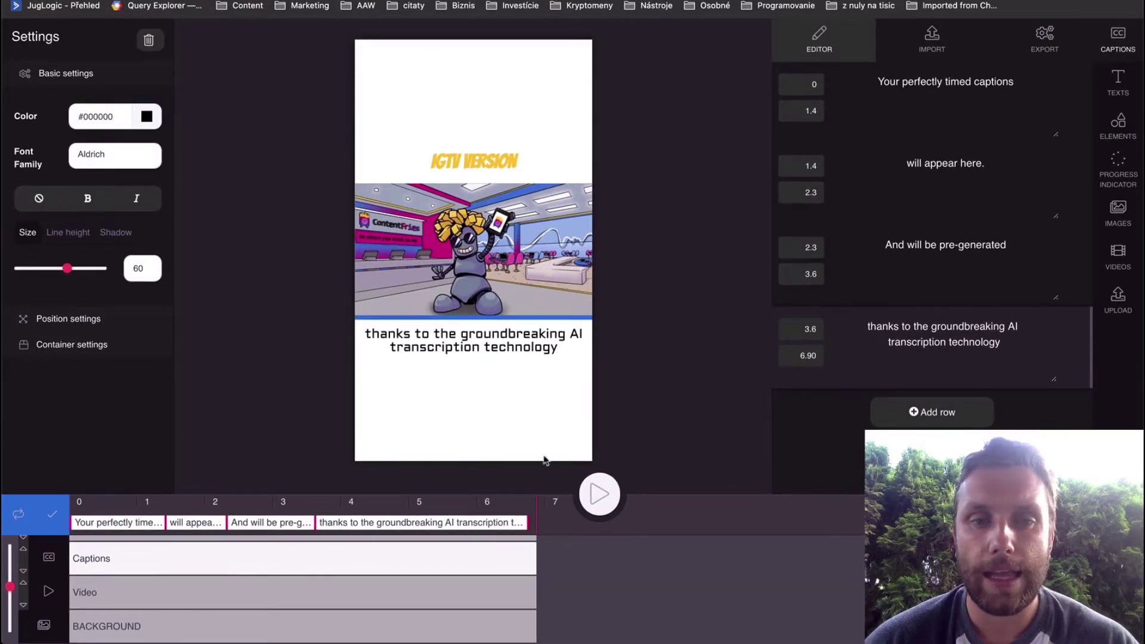
Step: Duplicate the "IGTV VERSION" headline layer
{"action": "left_click", "coordinate": [465, 164]}
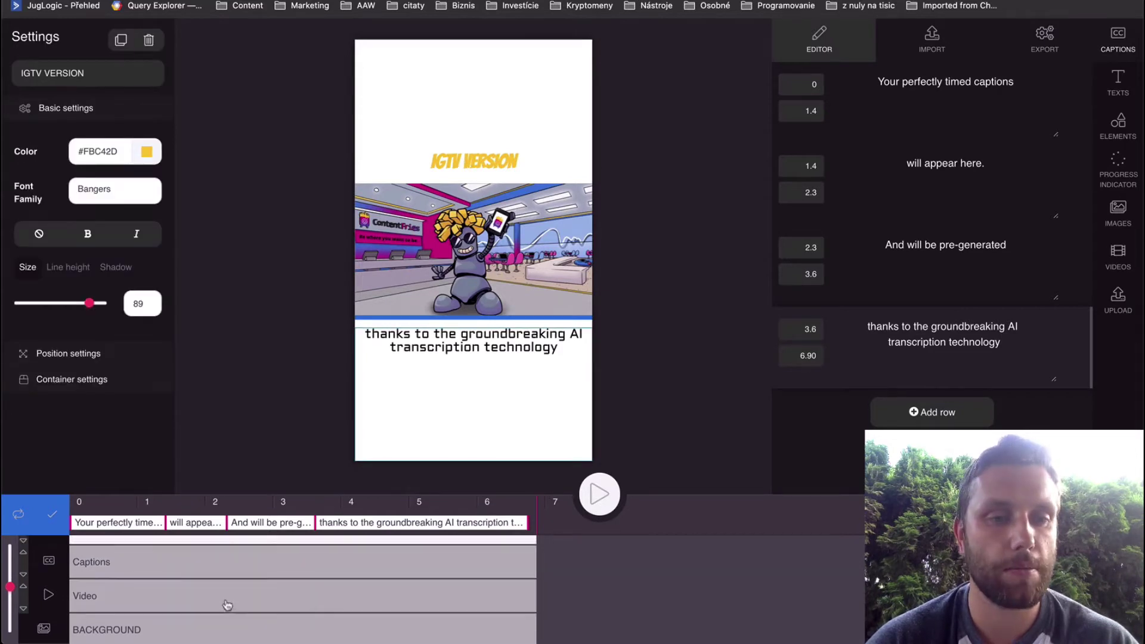
{"action": "scroll", "coordinate": [226, 604], "scroll_direction": "up", "scroll_amount": 2}
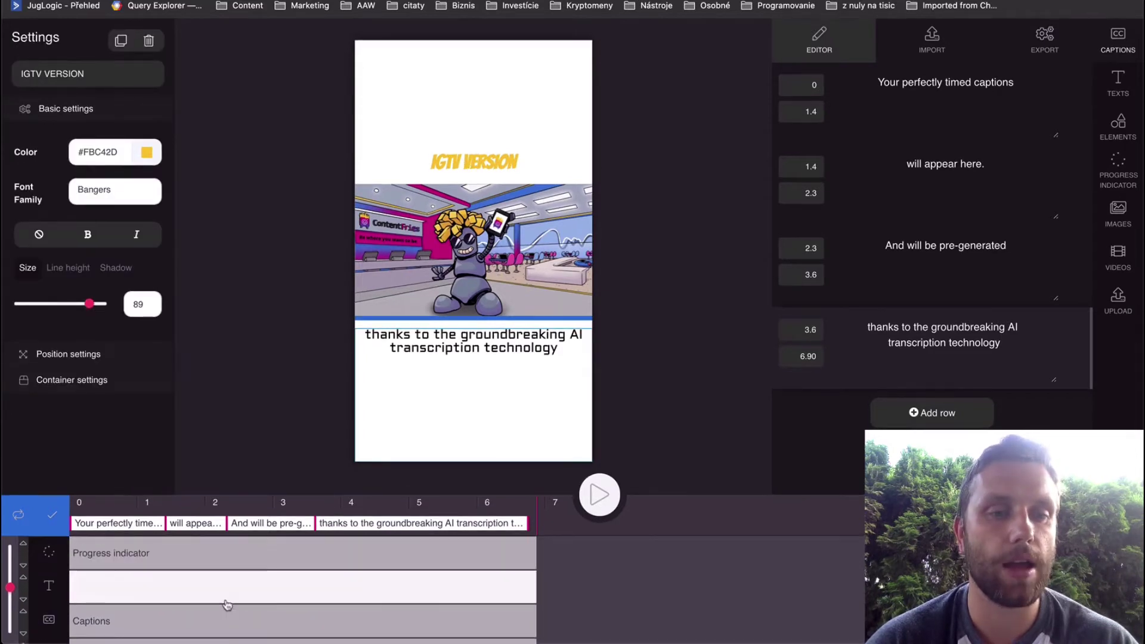
{"action": "left_click", "coordinate": [121, 39]}
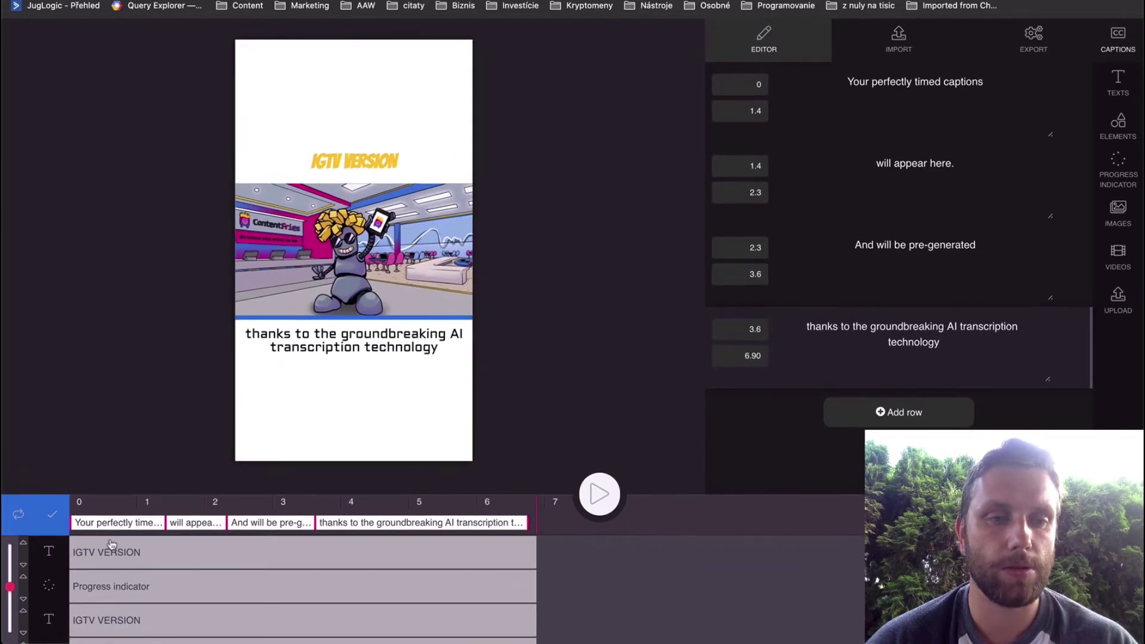
Step: Set the color of the "IGTV VERSION" text layer beneath the progress indicator to #000000
{"action": "left_click", "coordinate": [105, 554]}
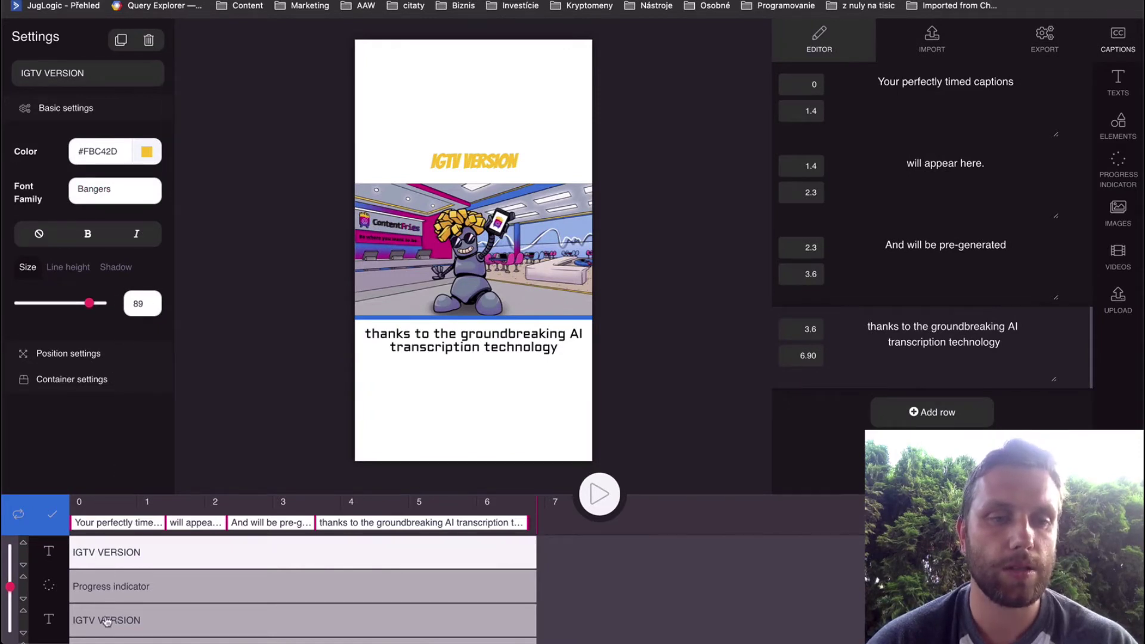
{"action": "left_click", "coordinate": [106, 621]}
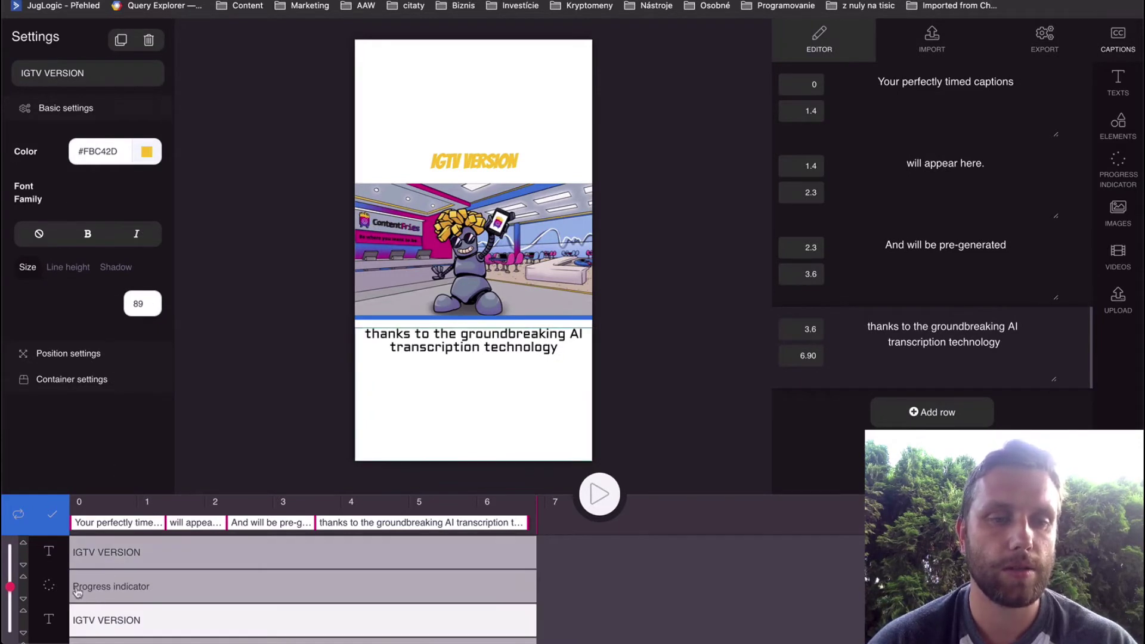
{"action": "left_click", "coordinate": [147, 152]}
{"action": "left_click_drag", "start_coordinate": [110, 251], "coordinate": [91, 282]}
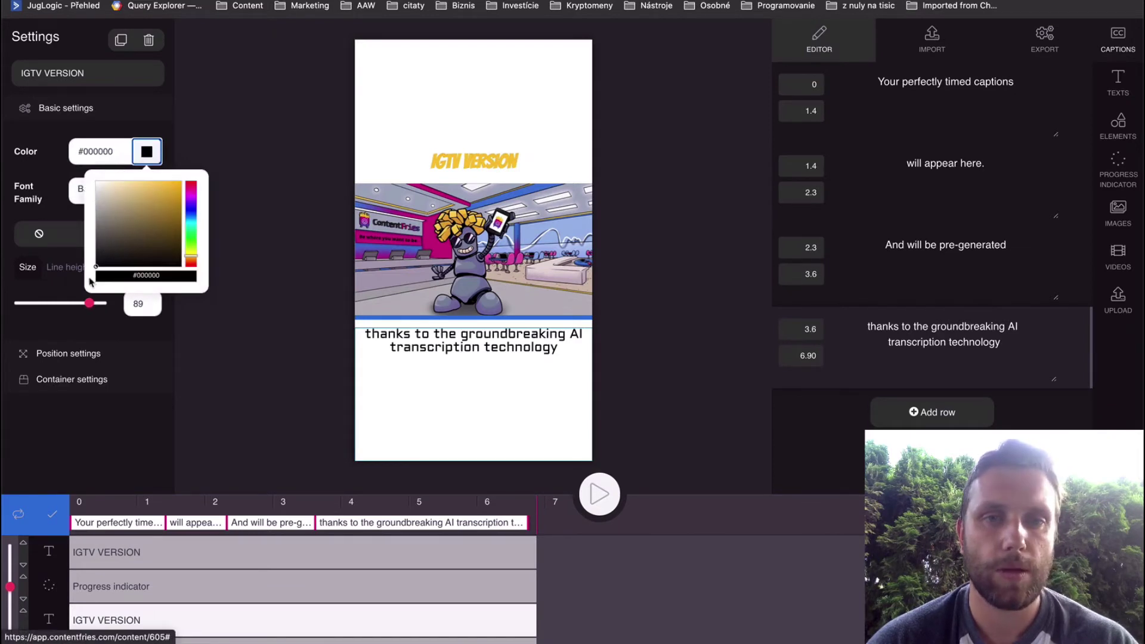
Step: Offset the black "IGTV VERSION" layer as a shadow with custom position X 10 and Y 155
{"action": "left_click", "coordinate": [74, 356]}
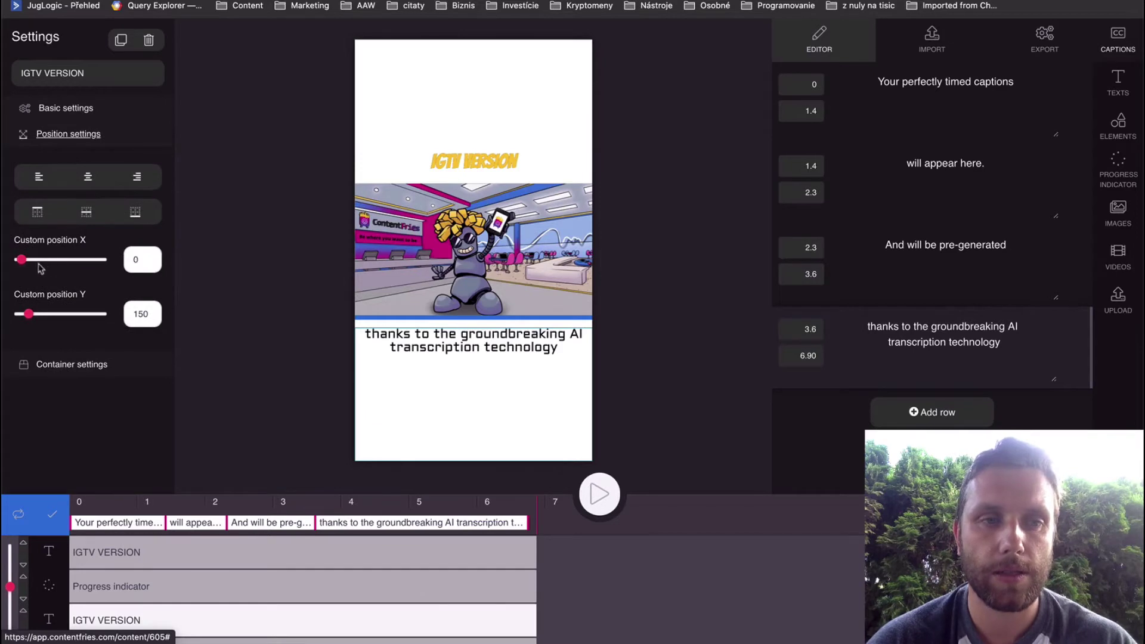
{"action": "left_click_drag", "start_coordinate": [22, 262], "coordinate": [24, 263]}
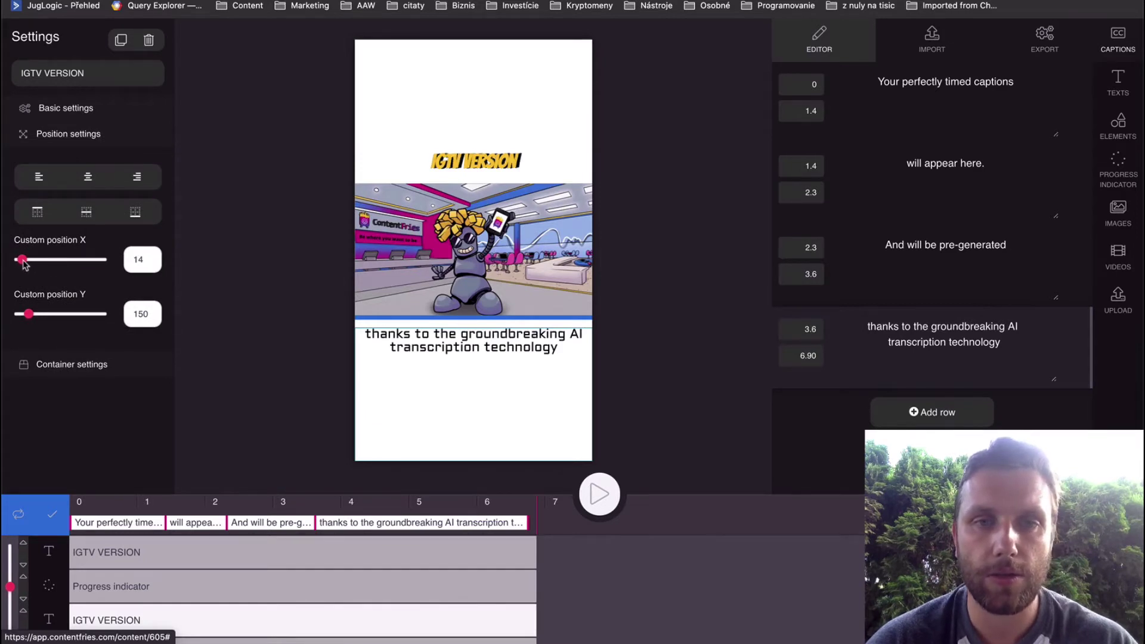
{"action": "left_click", "coordinate": [147, 256]}
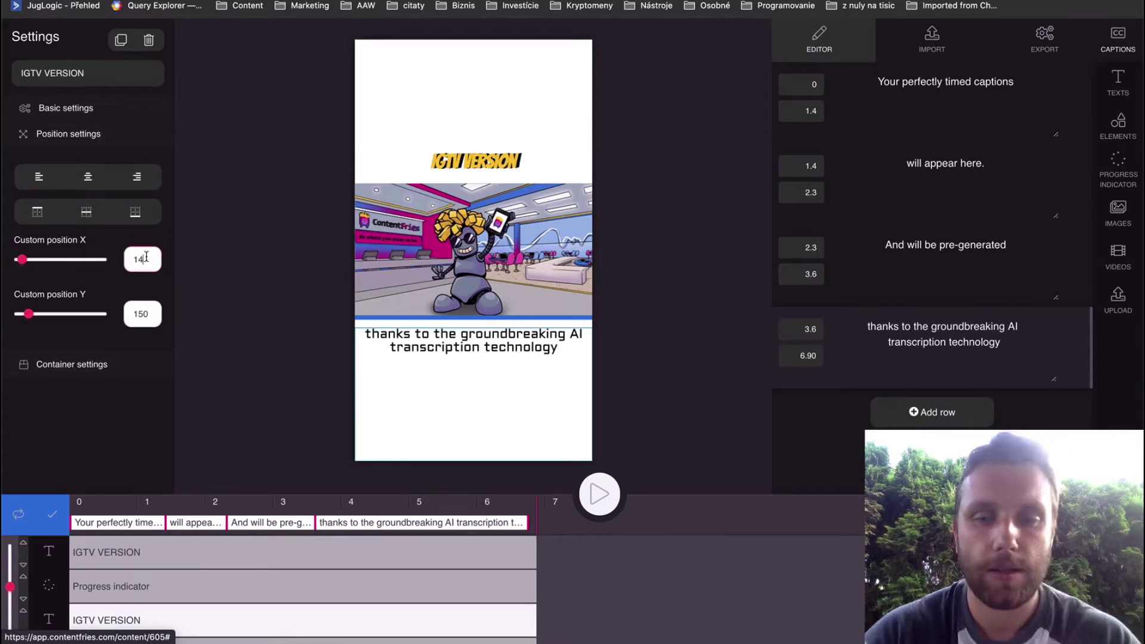
{"action": "key", "text": "BackSpace"}
{"action": "type", "text": "0"}
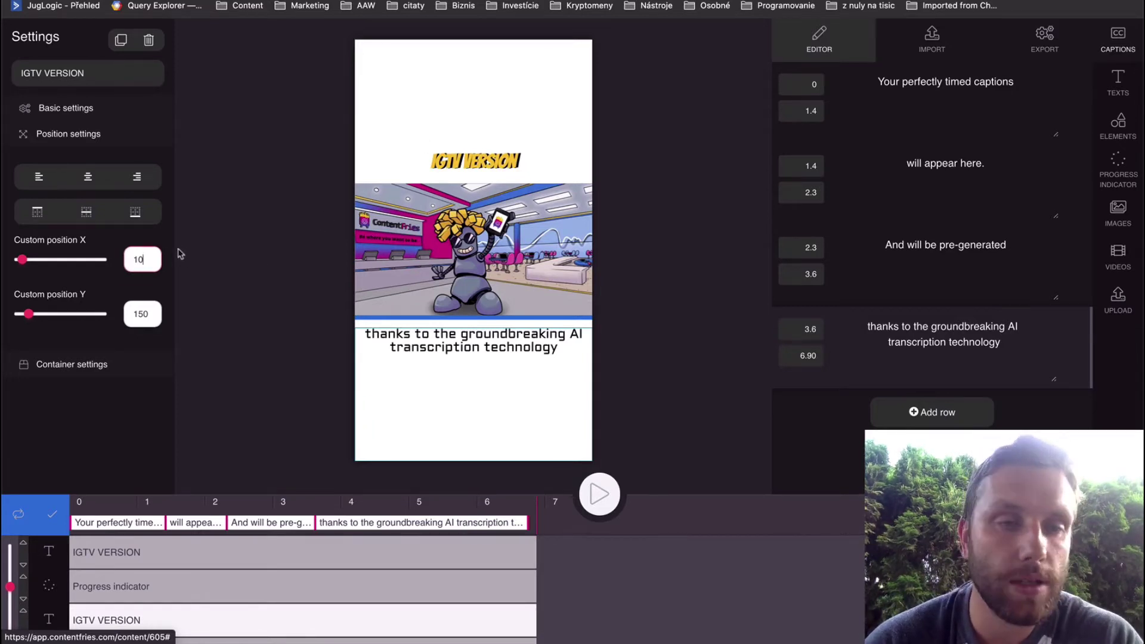
{"action": "left_click", "coordinate": [148, 314]}
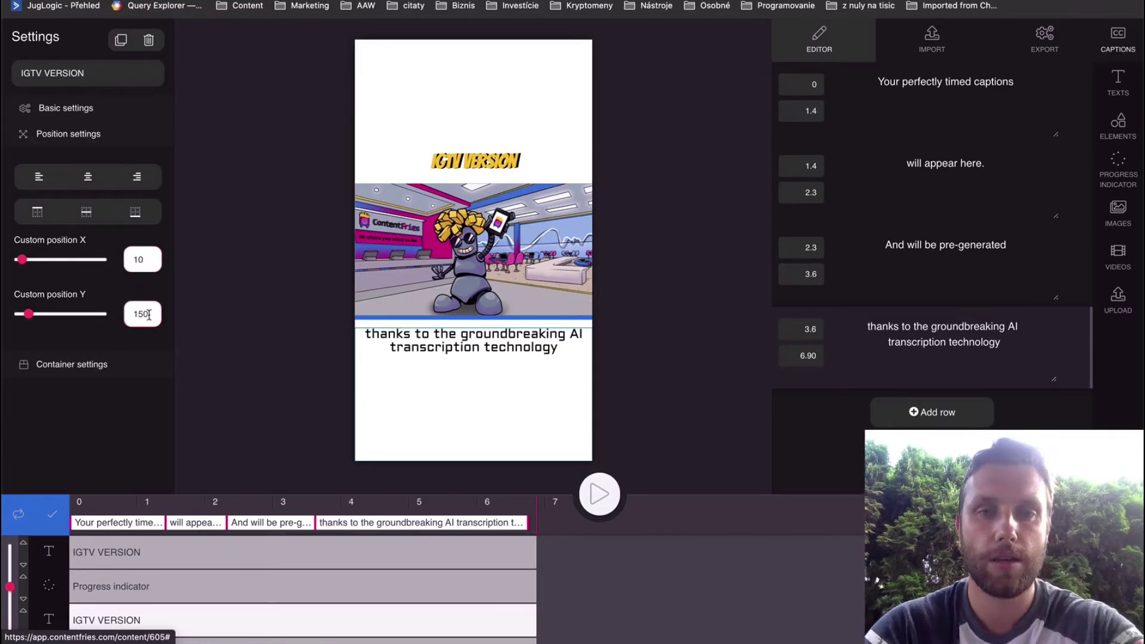
{"action": "key", "text": "BackSpace"}
{"action": "type", "text": "5"}
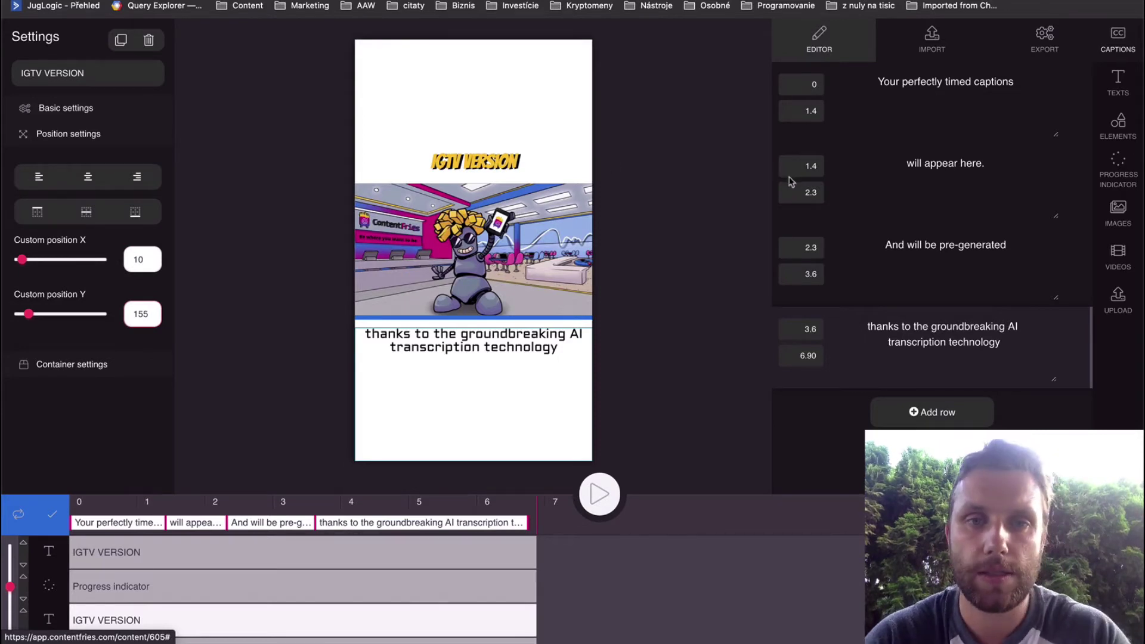
Step: Save the IGTV scene and switch to the 1080x1080 LinkedIn video context
{"action": "left_click", "coordinate": [646, 231]}
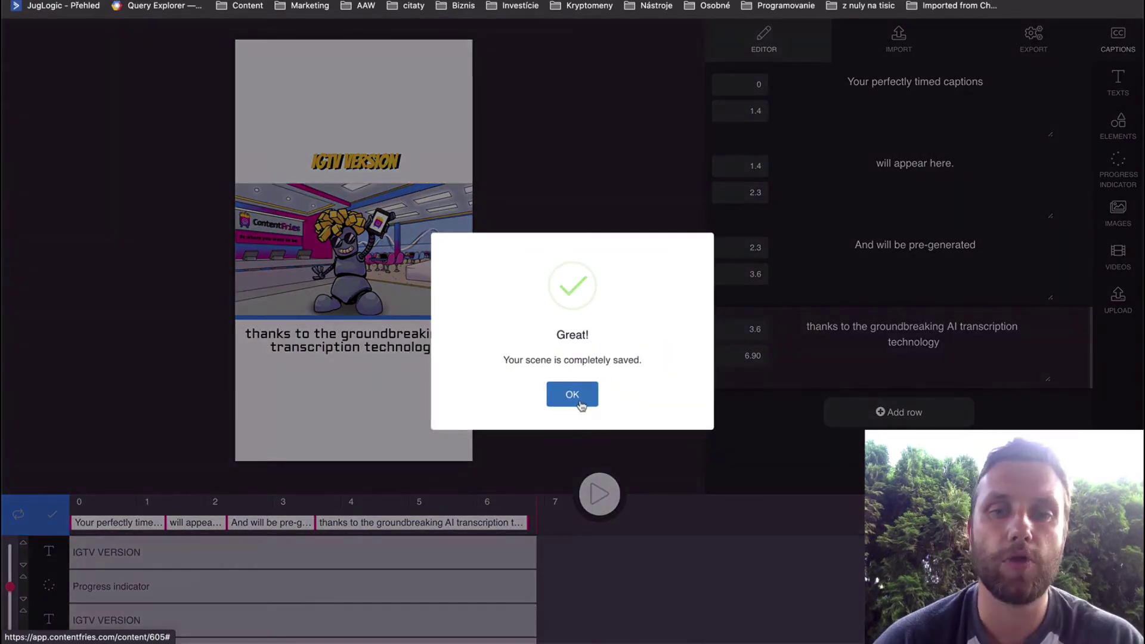
{"action": "left_click", "coordinate": [580, 406]}
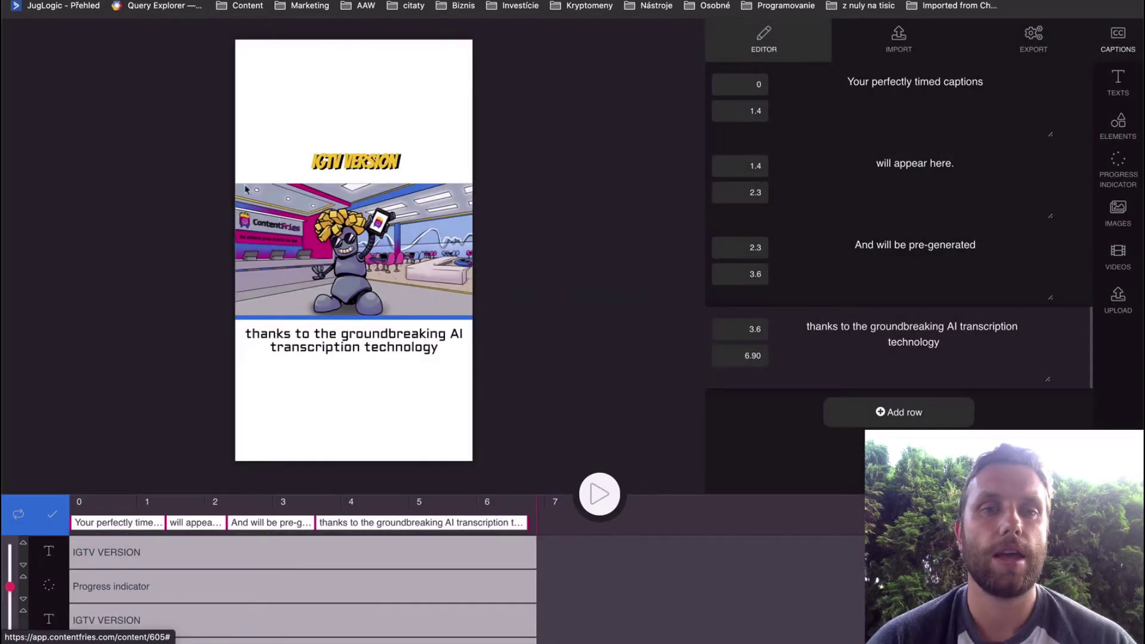
{"action": "left_click", "coordinate": [18, 515]}
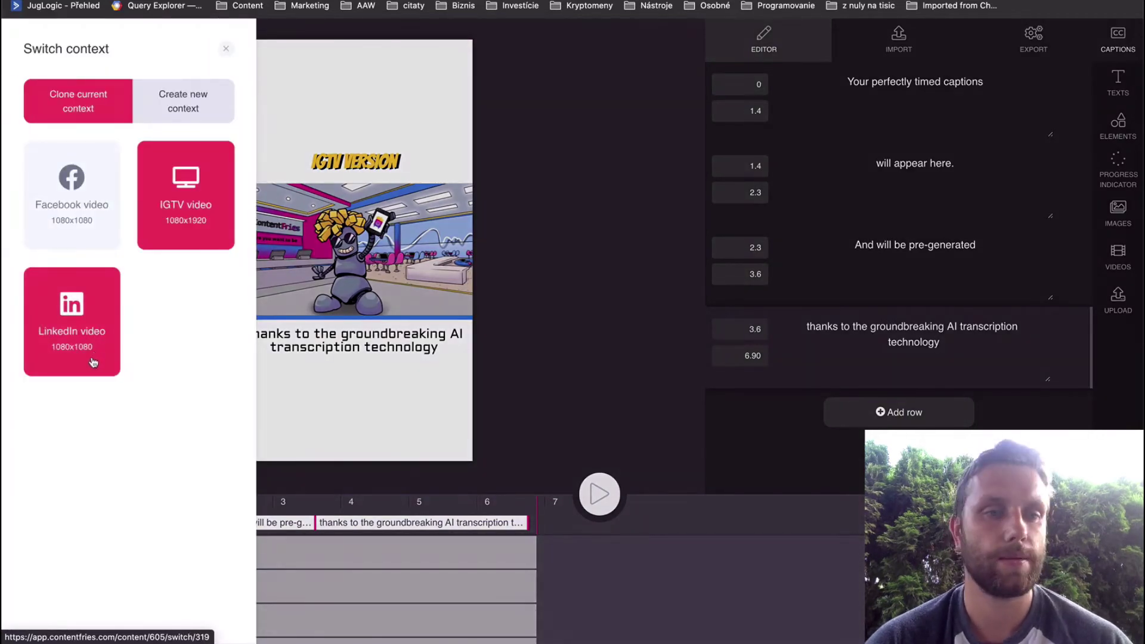
{"action": "left_click", "coordinate": [93, 362]}
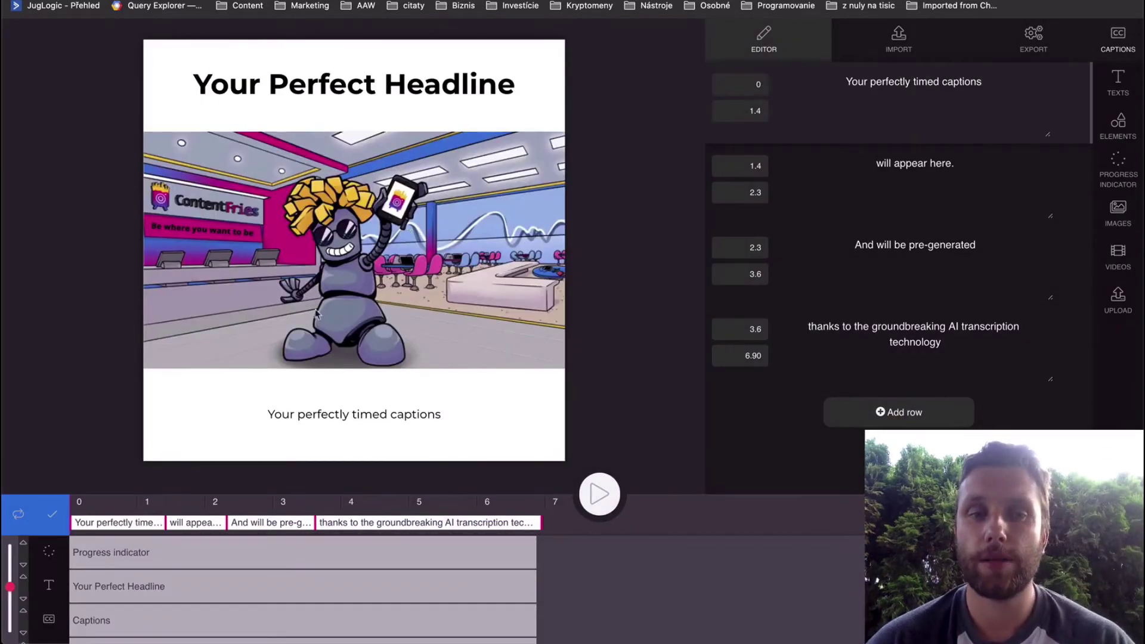
Step: Change the background color of the LinkedIn video from white to a teal blue
{"action": "scroll", "coordinate": [141, 577], "scroll_direction": "down", "scroll_amount": 2}
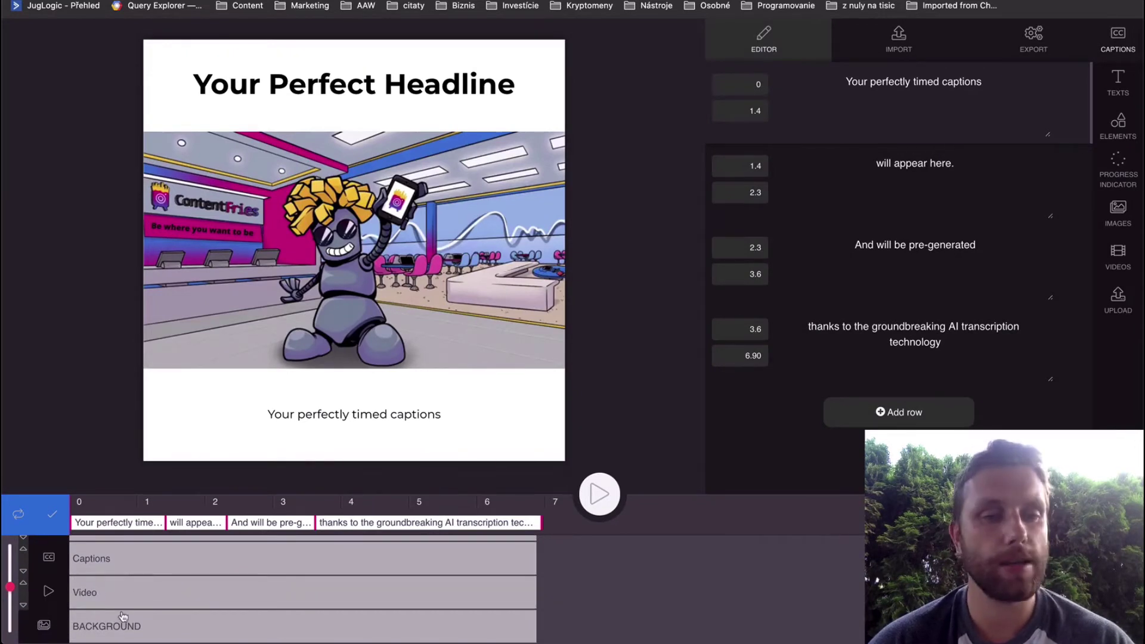
{"action": "left_click", "coordinate": [118, 624]}
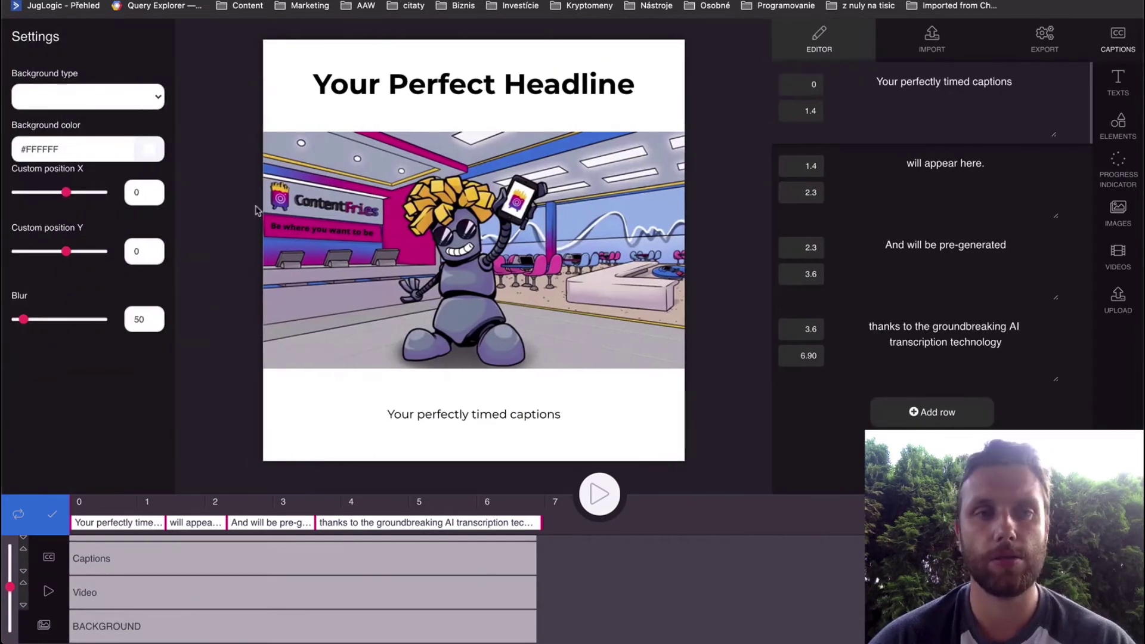
{"action": "left_click", "coordinate": [149, 150]}
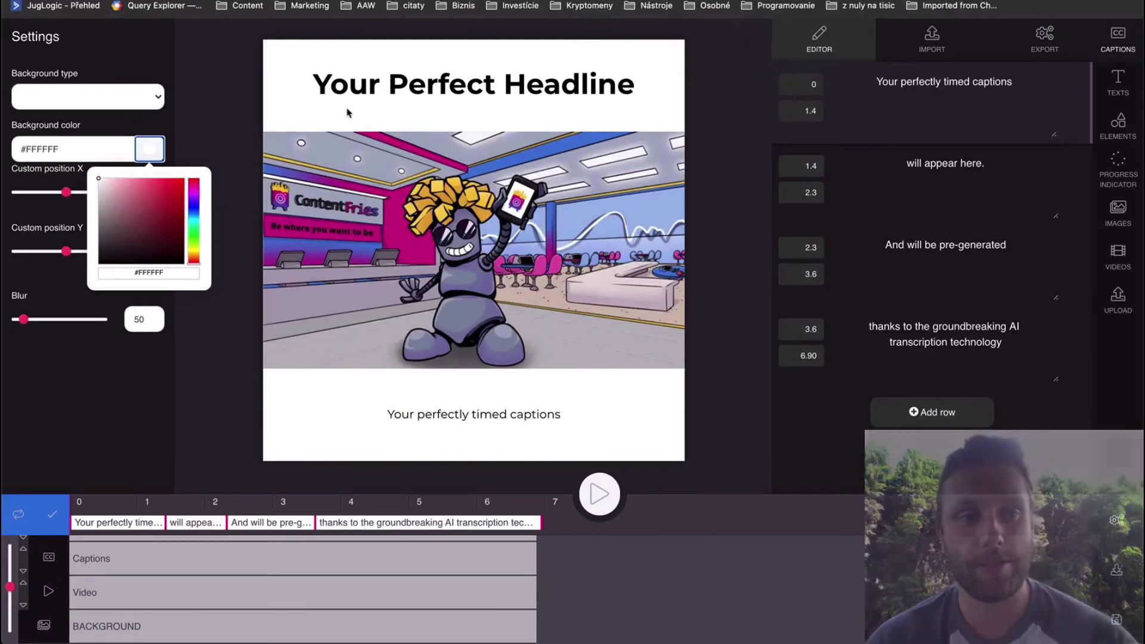
{"action": "left_click", "coordinate": [163, 203]}
{"action": "type", "text": "color"}
{"action": "key", "text": "Return"}
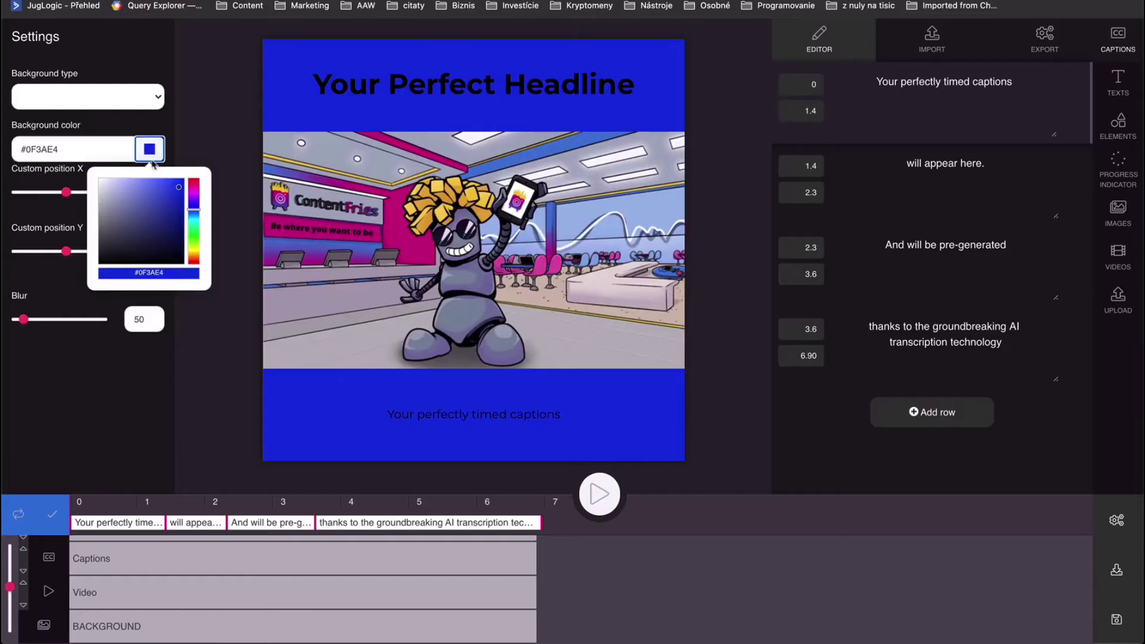
Step: Set the headline and captions to white (#FFFFFF), give the headline a shadow, and set the caption size to 45
{"action": "left_click", "coordinate": [474, 83]}
{"action": "left_click", "coordinate": [83, 152]}
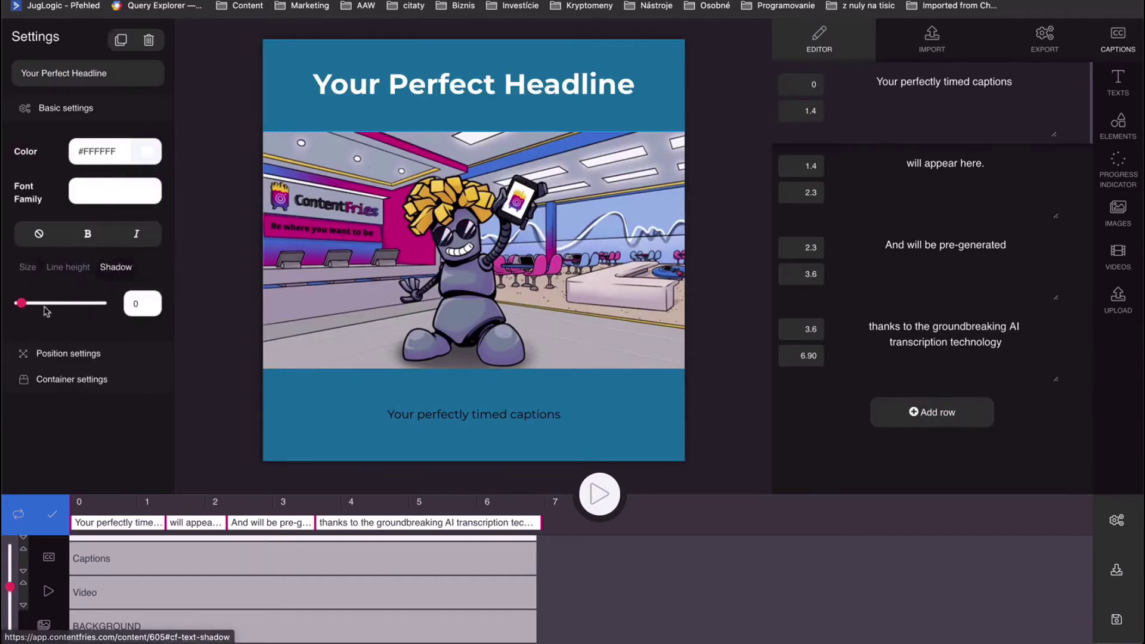
{"action": "left_click", "coordinate": [474, 414]}
{"action": "left_click_drag", "start_coordinate": [38, 268], "coordinate": [65, 273]}
Step: Place the progress indicator layer beneath the video, with custom position Y 825 and shadow blur 20
{"action": "scroll", "coordinate": [128, 580], "scroll_direction": "up", "scroll_amount": 3}
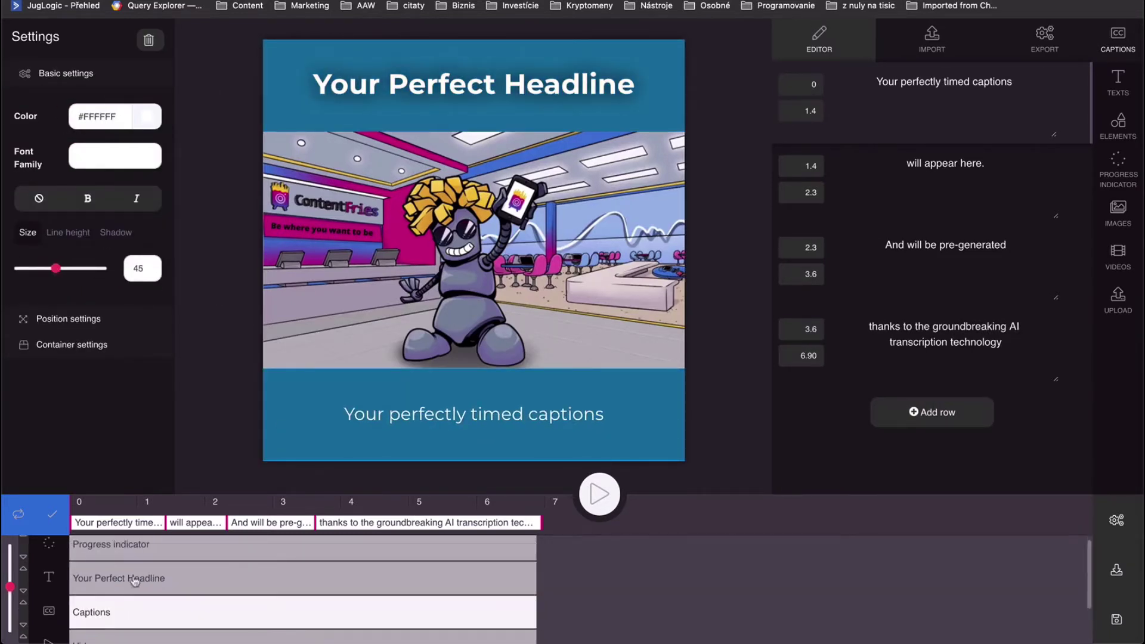
{"action": "left_click", "coordinate": [75, 558]}
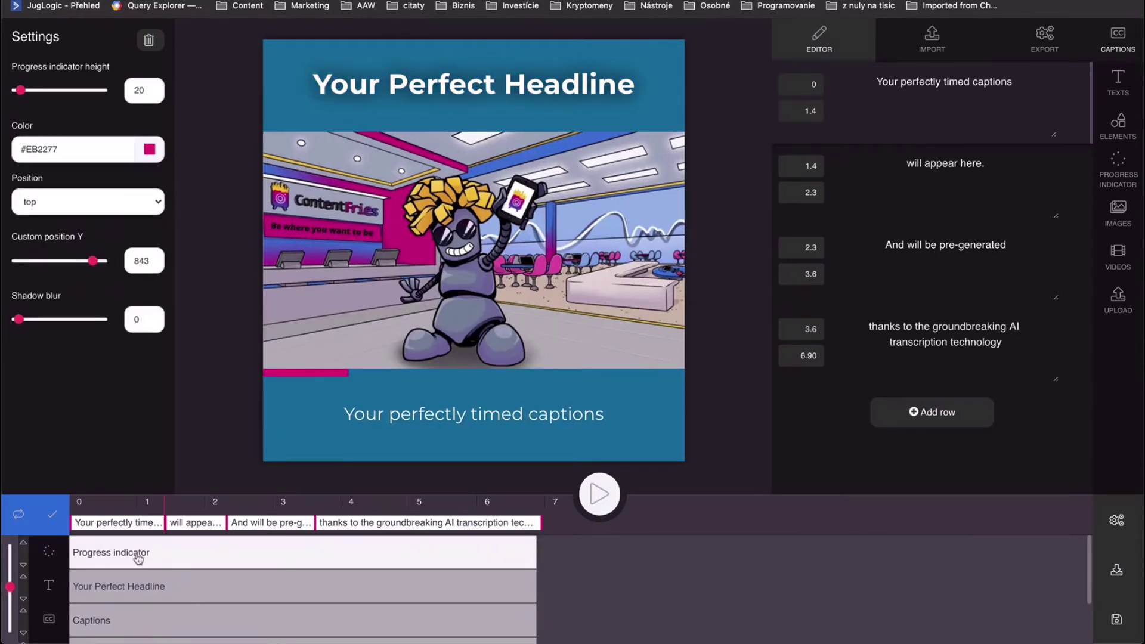
{"action": "left_click_drag", "start_coordinate": [30, 567], "coordinate": [80, 588]}
{"action": "left_click_drag", "start_coordinate": [93, 261], "coordinate": [91, 261]}
{"action": "left_click_drag", "start_coordinate": [18, 319], "coordinate": [39, 319]}
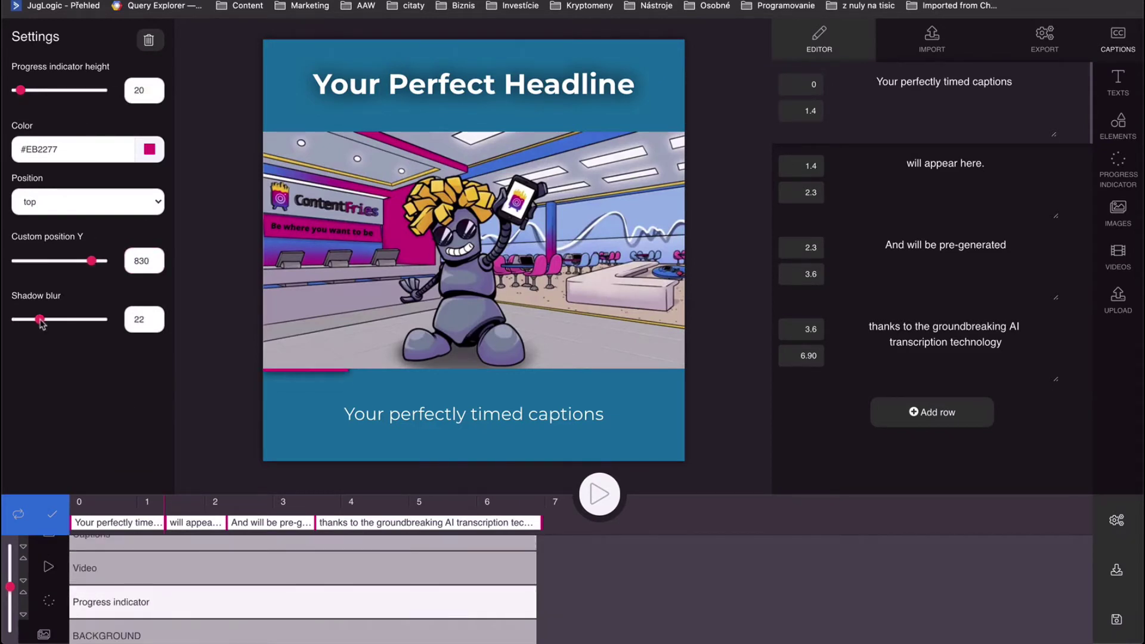
{"action": "left_click_drag", "start_coordinate": [92, 262], "coordinate": [91, 261]}
{"action": "key", "text": "Up"}
{"action": "key", "text": "Up"}
{"action": "key", "text": "Up"}
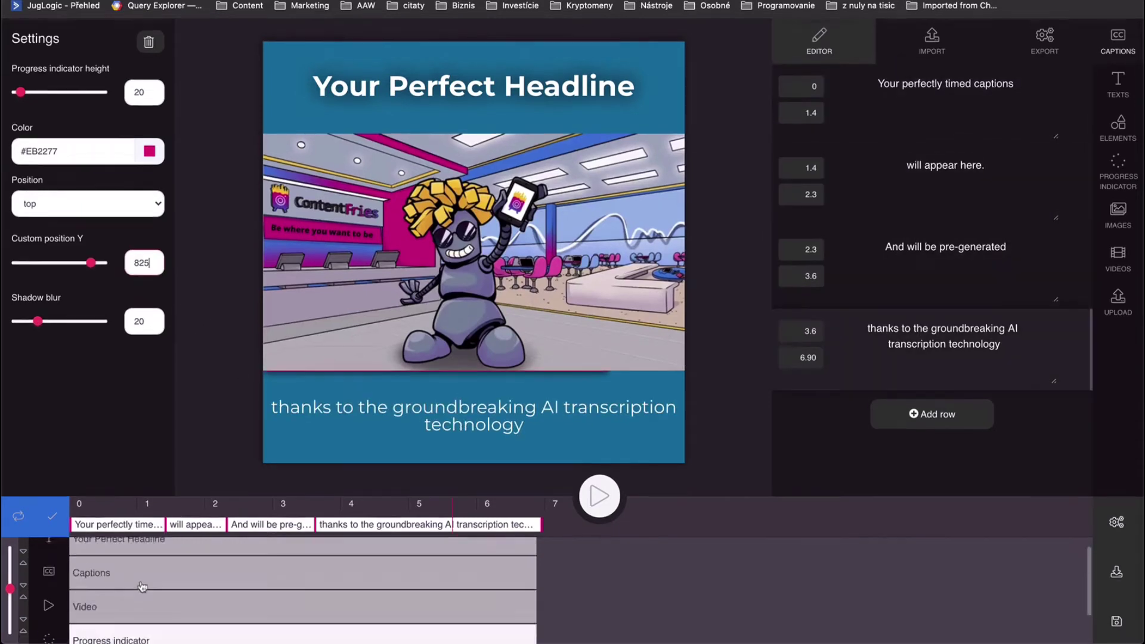
Step: Bring the video layer to the top of the layer stack and save the LinkedIn scene
{"action": "left_click", "coordinate": [292, 418]}
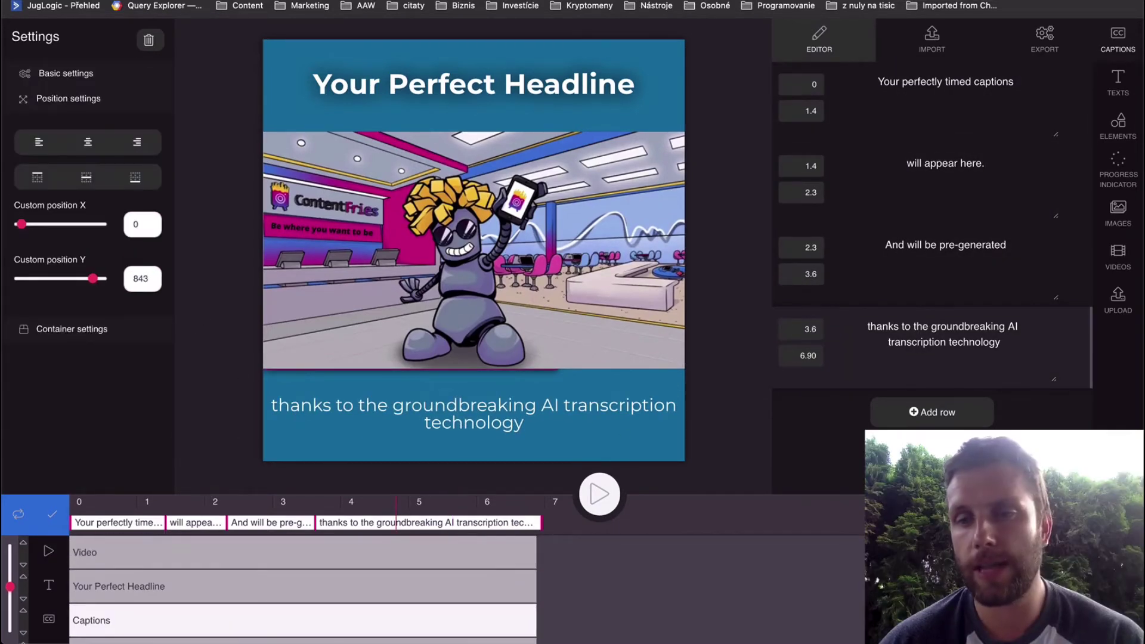
{"action": "key", "text": "super+s"}
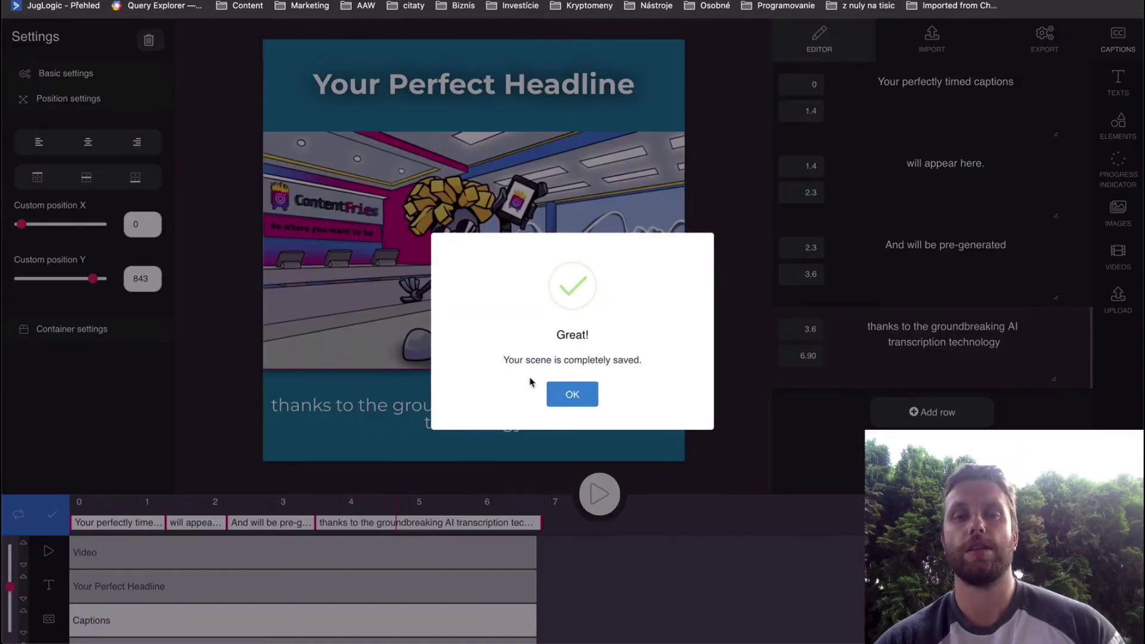
{"action": "left_click", "coordinate": [589, 393]}
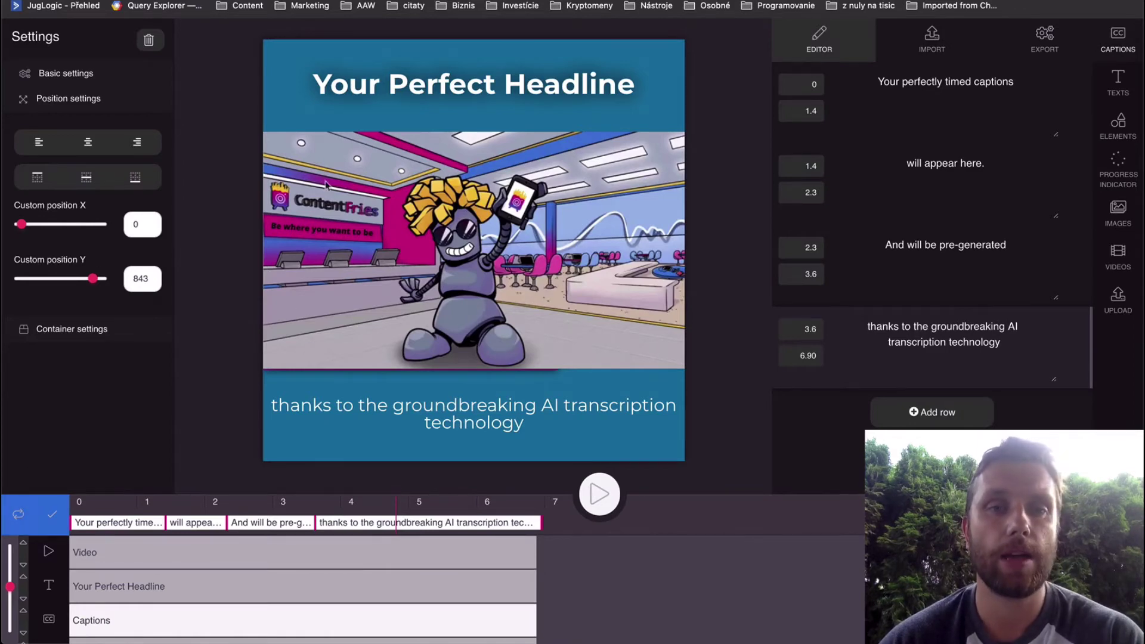
Step: Clone the current LinkedIn video context
{"action": "left_click", "coordinate": [18, 524]}
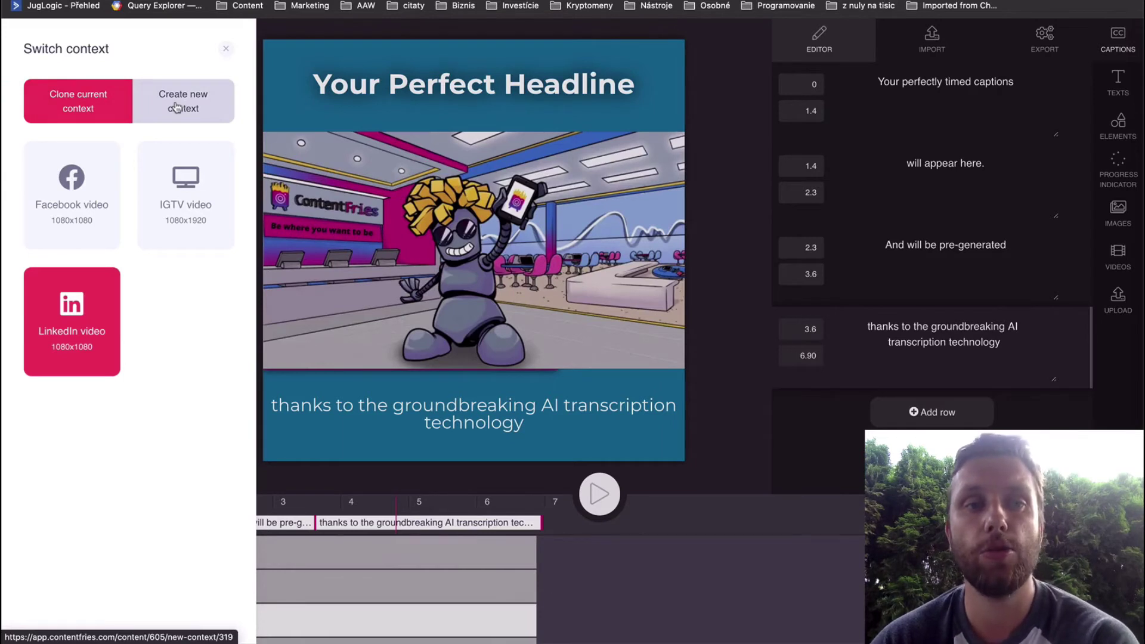
{"action": "left_click", "coordinate": [71, 107]}
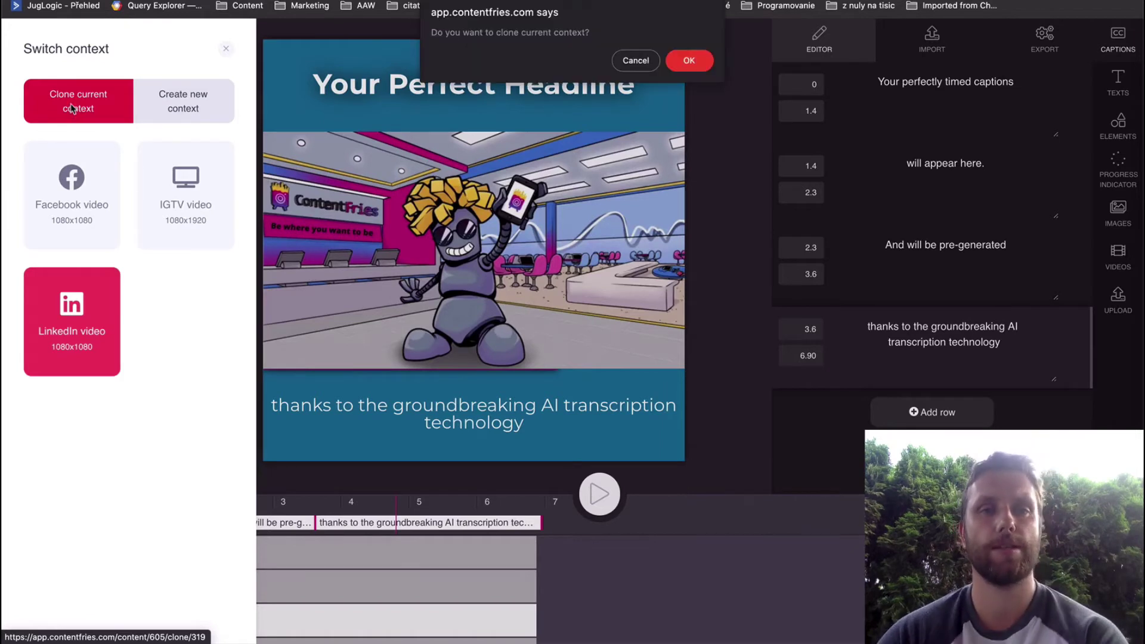
{"action": "left_click", "coordinate": [692, 67]}
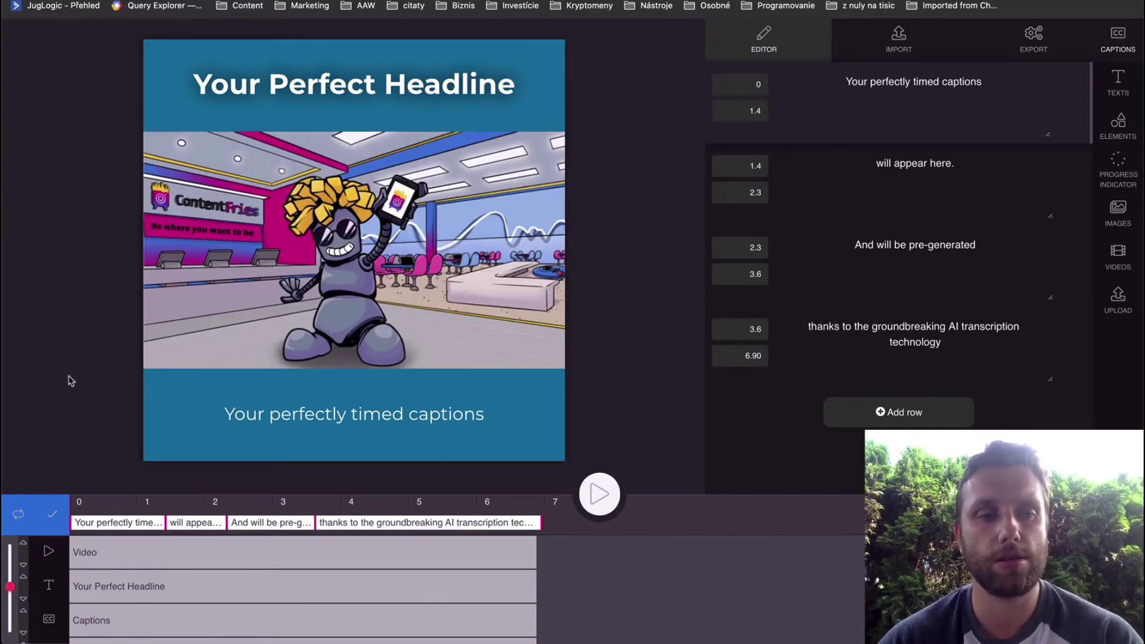
Step: Replace the headline text in the cloned context with "Different headline"
{"action": "left_click", "coordinate": [318, 90]}
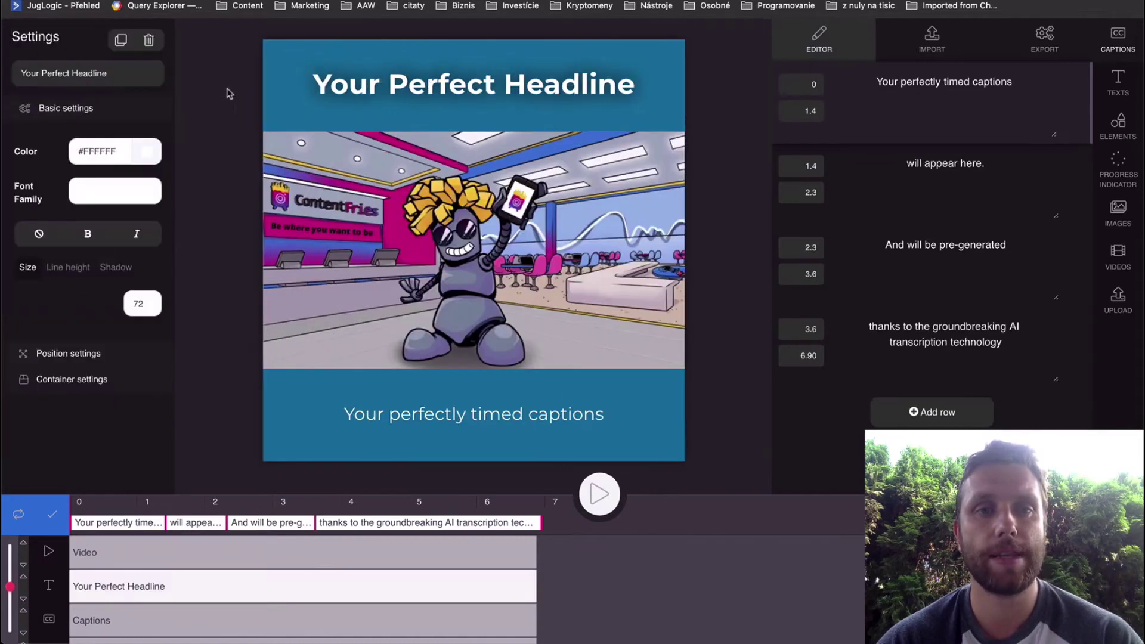
{"action": "left_click", "coordinate": [135, 72]}
{"action": "key", "text": "super+a"}
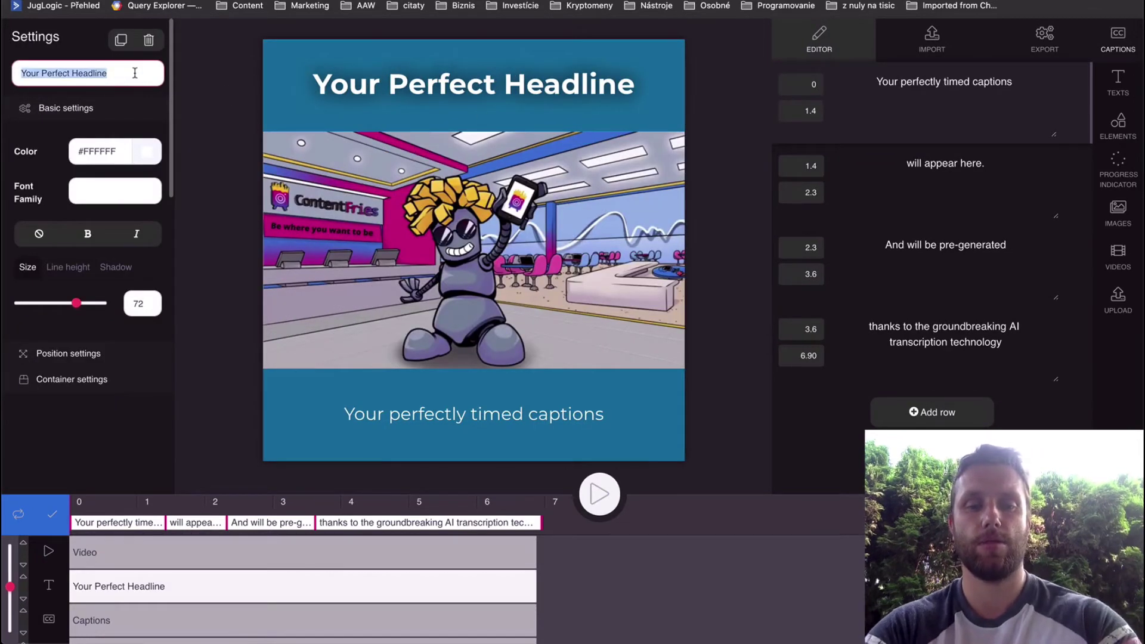
{"action": "type", "text": "Different headline"}
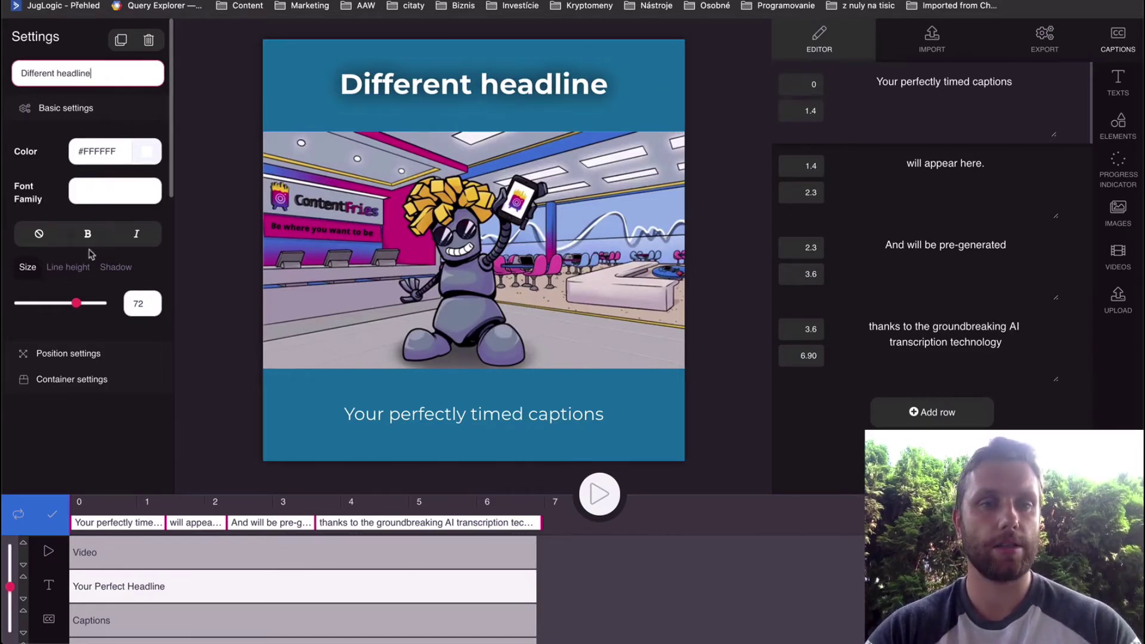
Step: Reduce the container height of the "Different headline" text to 132
{"action": "left_click", "coordinate": [68, 353]}
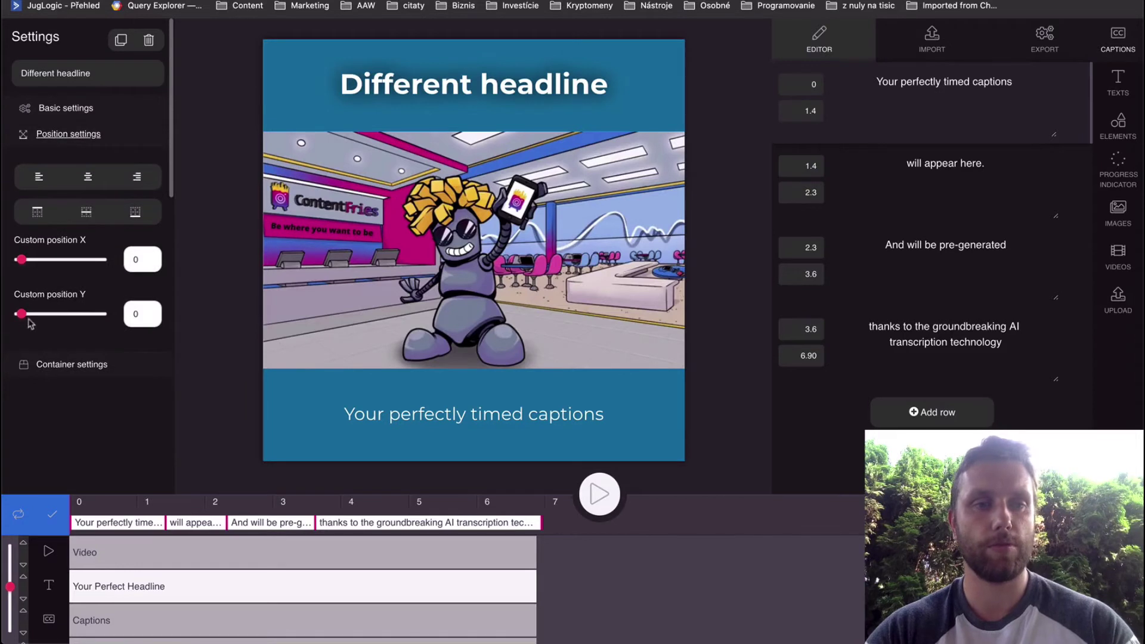
{"action": "left_click", "coordinate": [73, 364]}
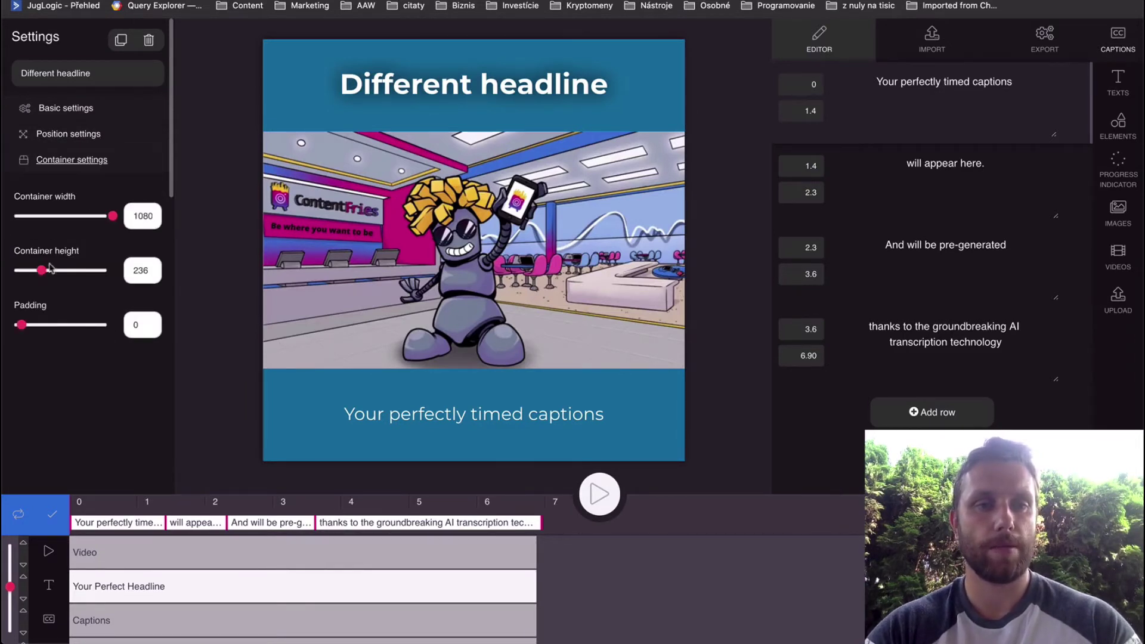
{"action": "left_click_drag", "start_coordinate": [41, 270], "coordinate": [34, 272]}
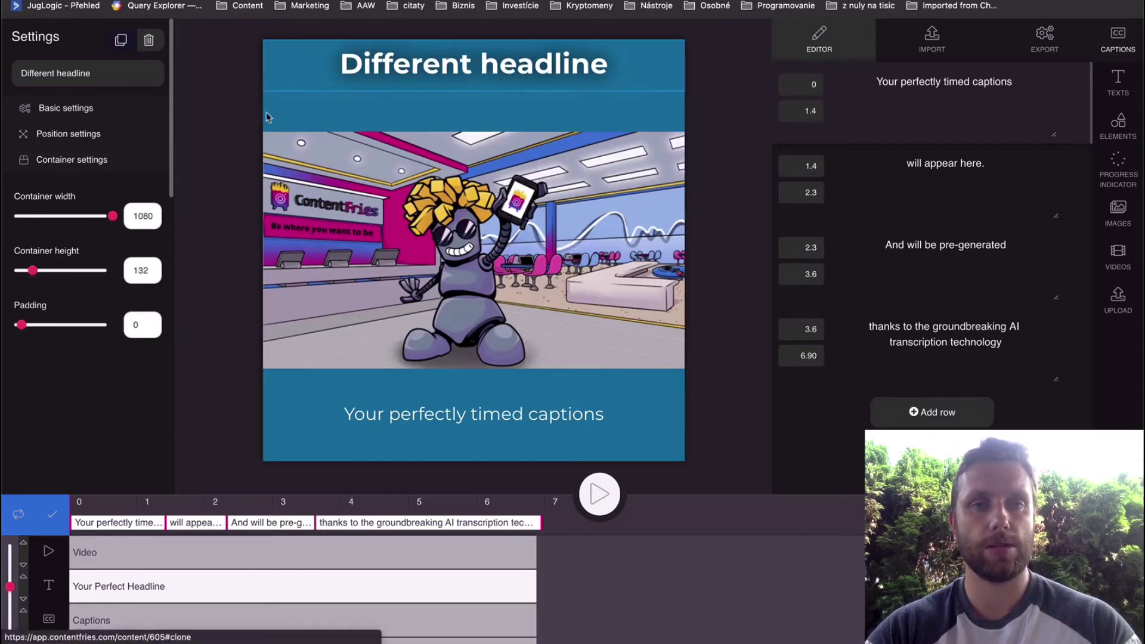
Step: Duplicate the "Different headline" layer and change the copy's text to "This is sub headline"
{"action": "left_click", "coordinate": [120, 39]}
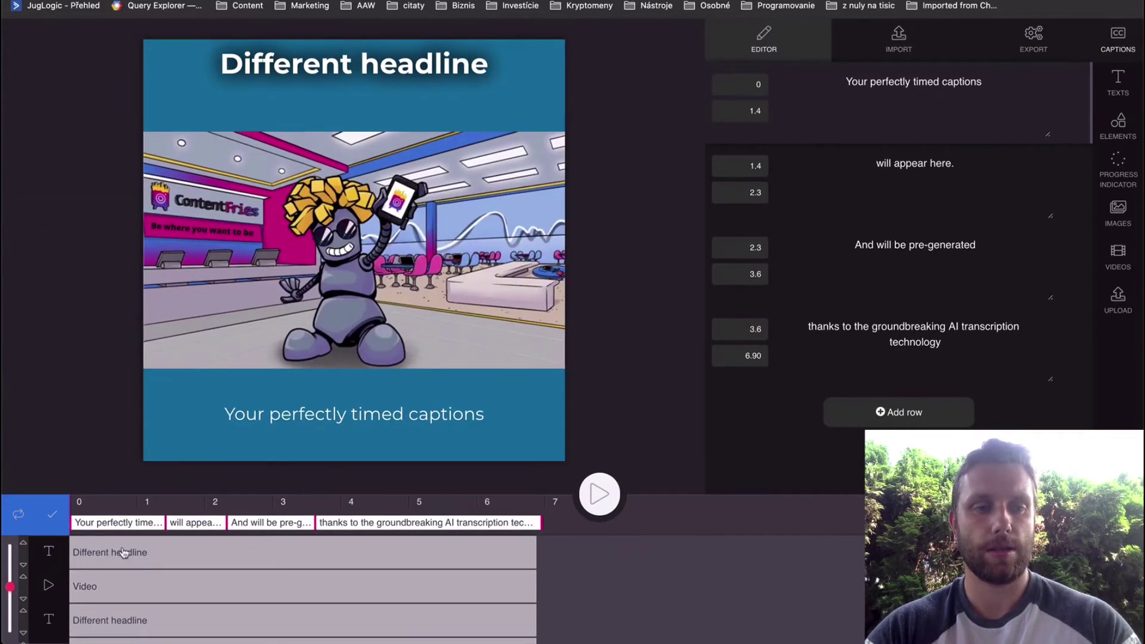
{"action": "left_click", "coordinate": [124, 551]}
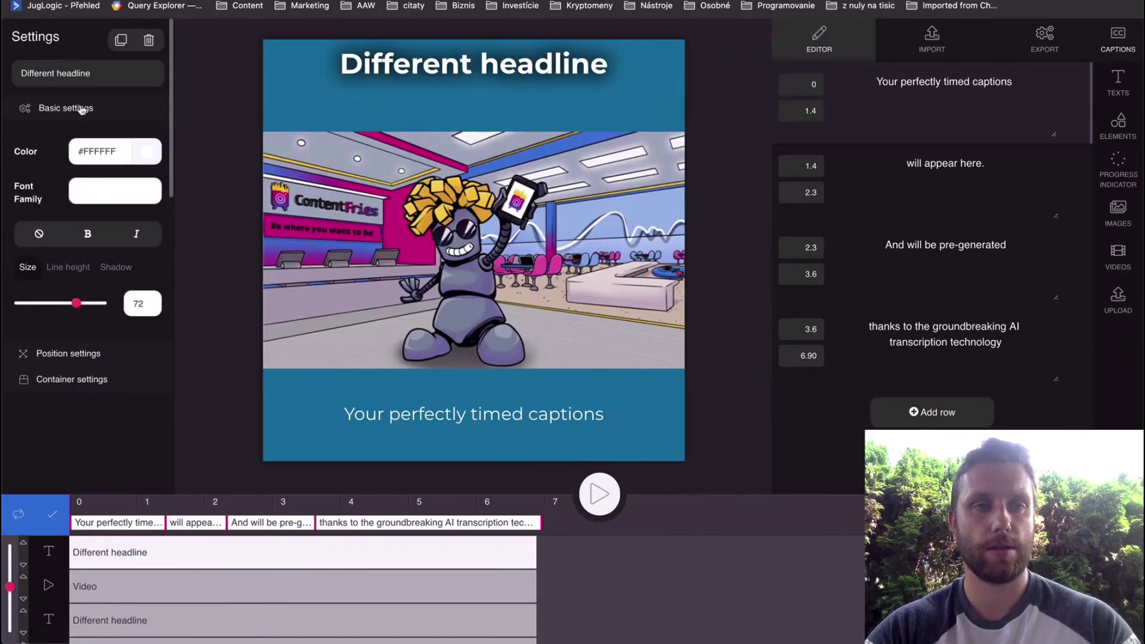
{"action": "left_click", "coordinate": [76, 73]}
{"action": "triple_click", "coordinate": [113, 77]}
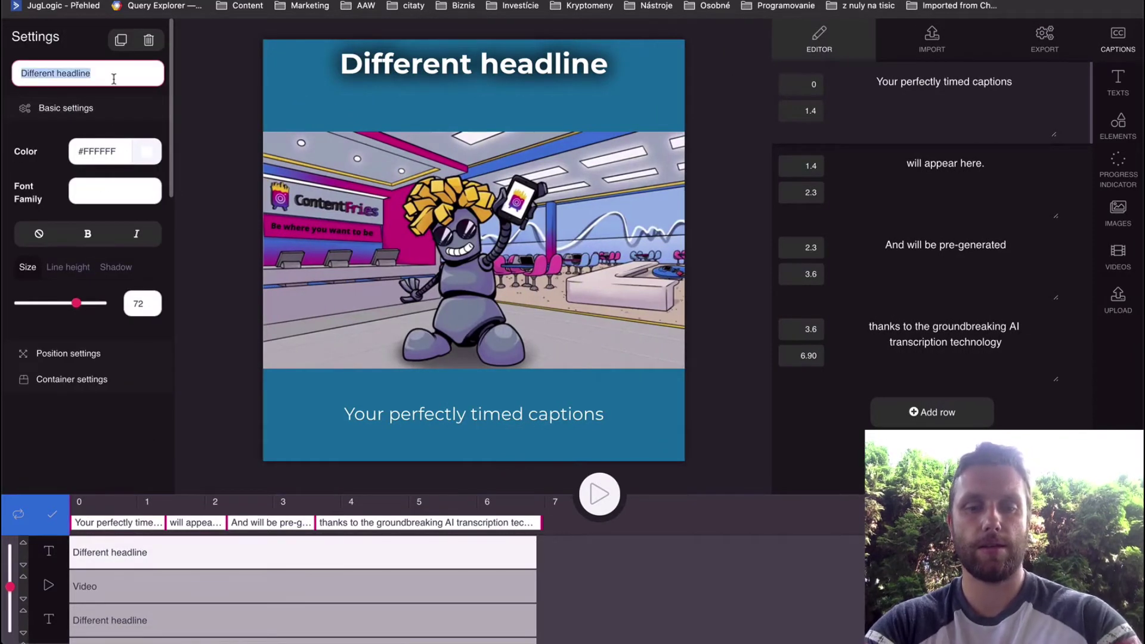
{"action": "type", "text": "This is "}
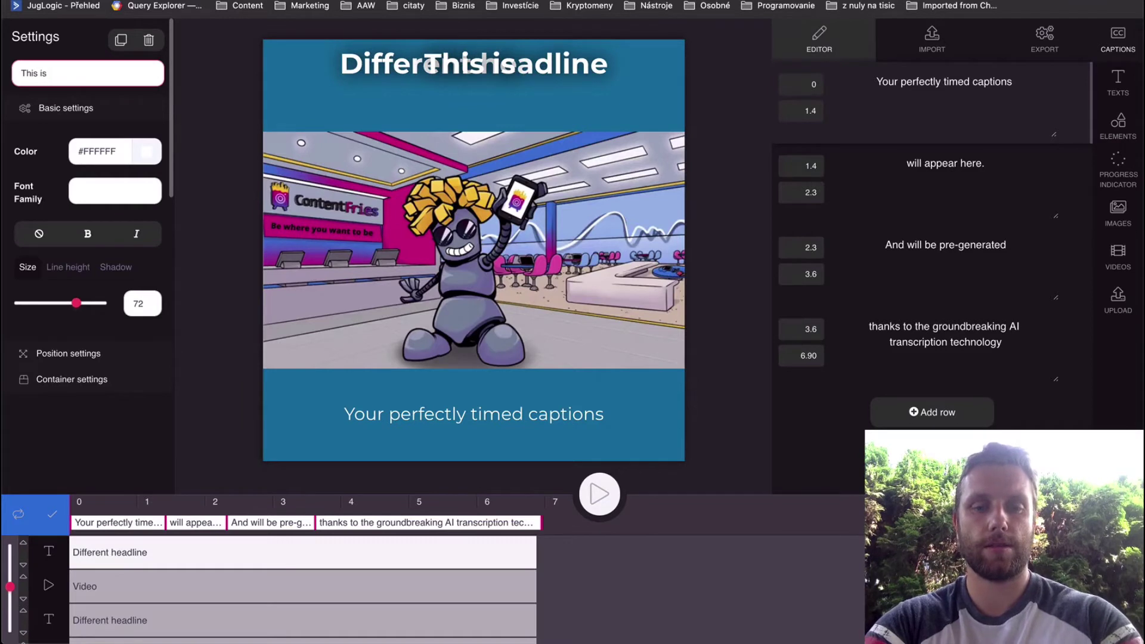
{"action": "type", "text": "sub hea"}
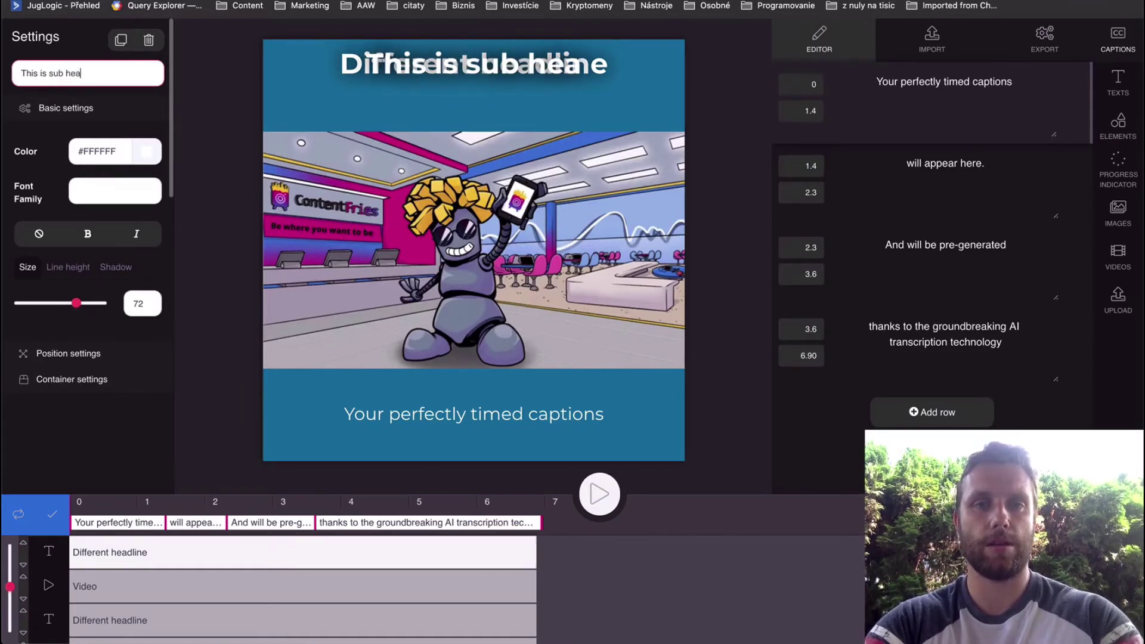
{"action": "type", "text": "dline"}
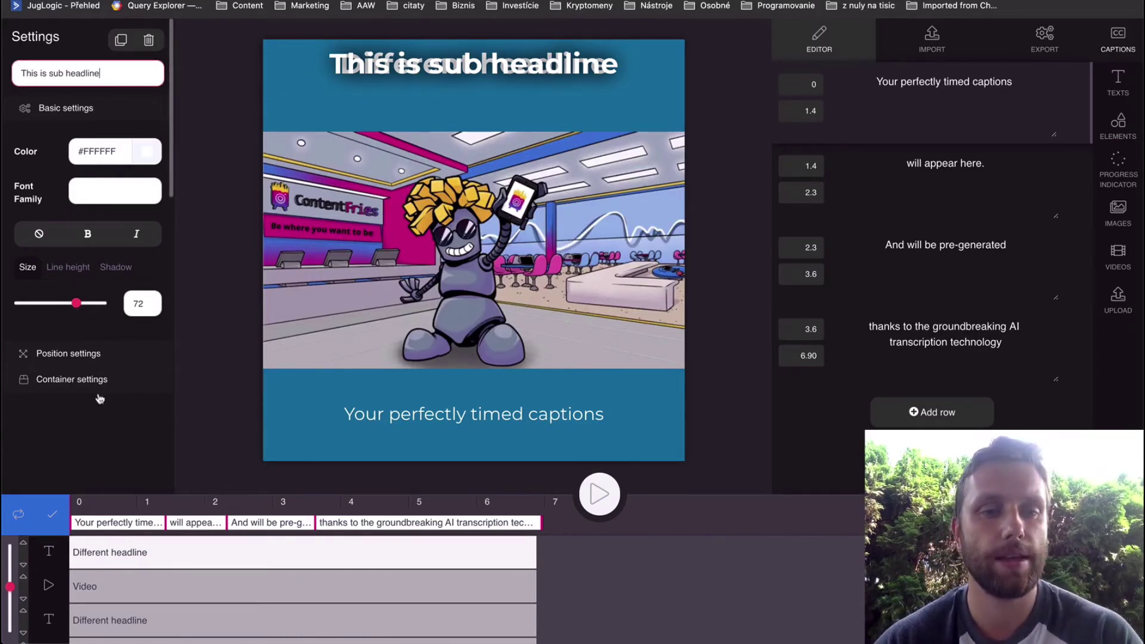
Step: Move the sub headline below the headline with custom position Y 96 and set its size to 49
{"action": "left_click", "coordinate": [71, 355]}
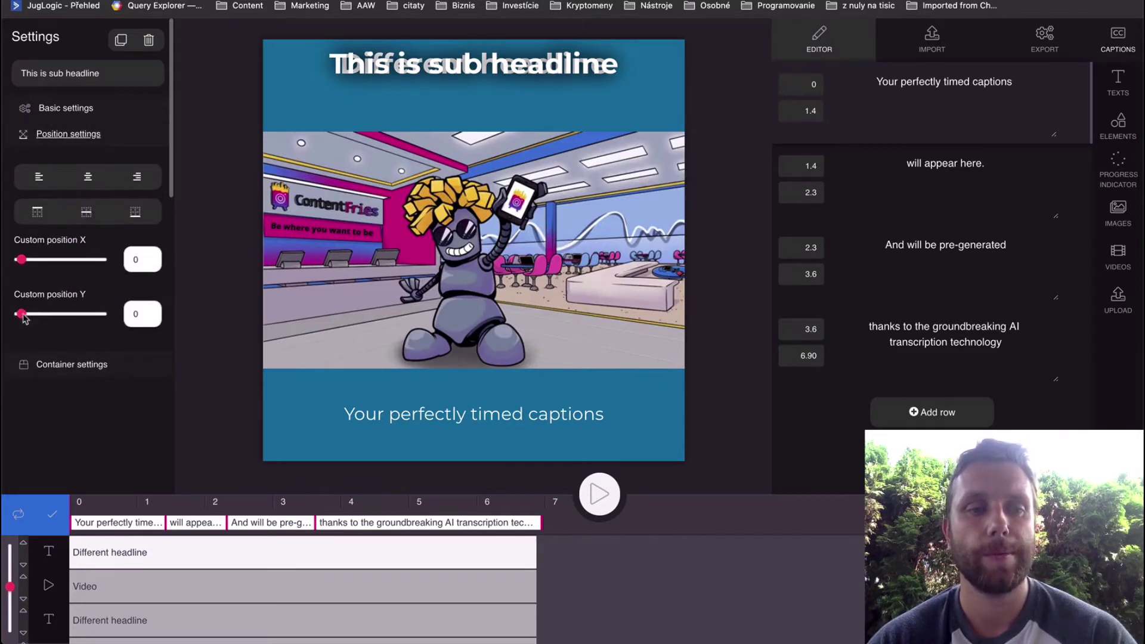
{"action": "left_click_drag", "start_coordinate": [24, 317], "coordinate": [32, 318]}
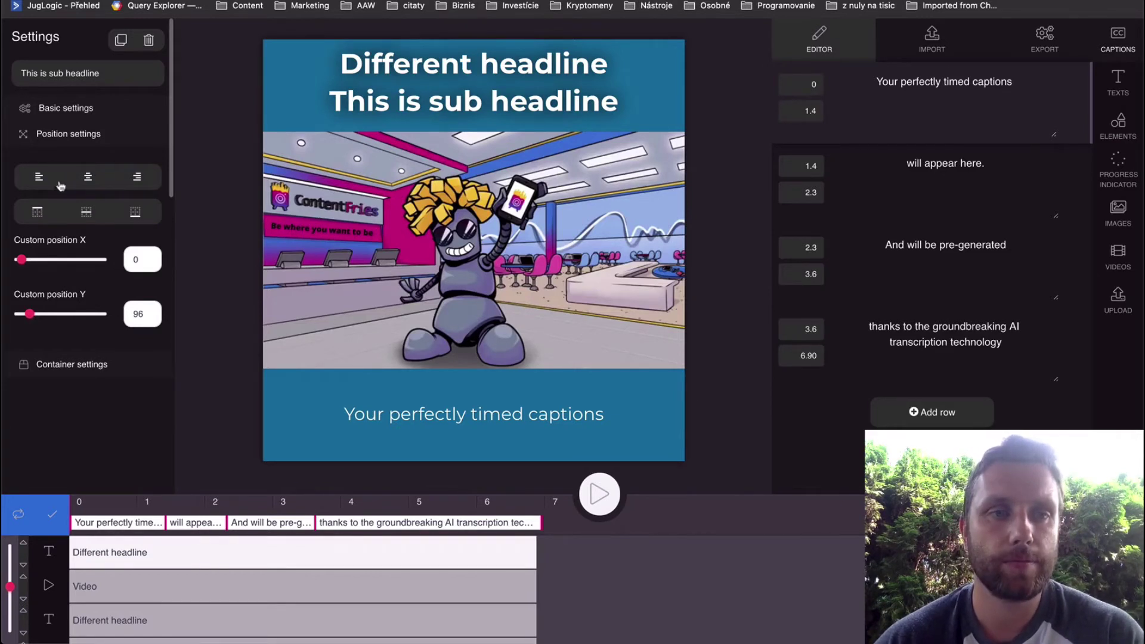
{"action": "left_click", "coordinate": [60, 108]}
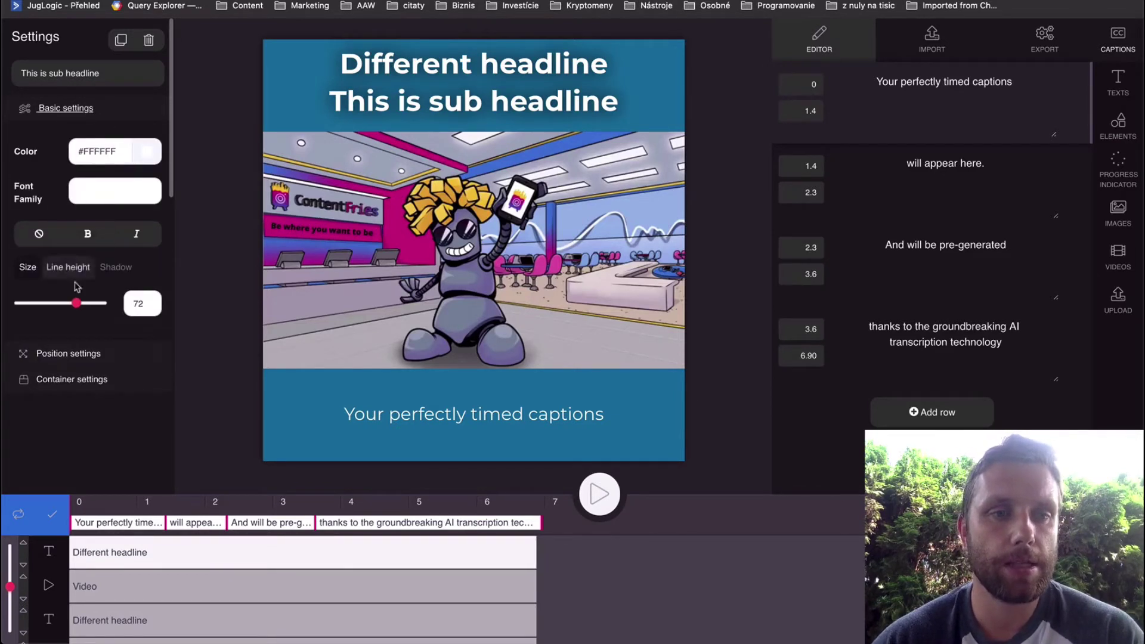
{"action": "left_click_drag", "start_coordinate": [76, 303], "coordinate": [58, 304]}
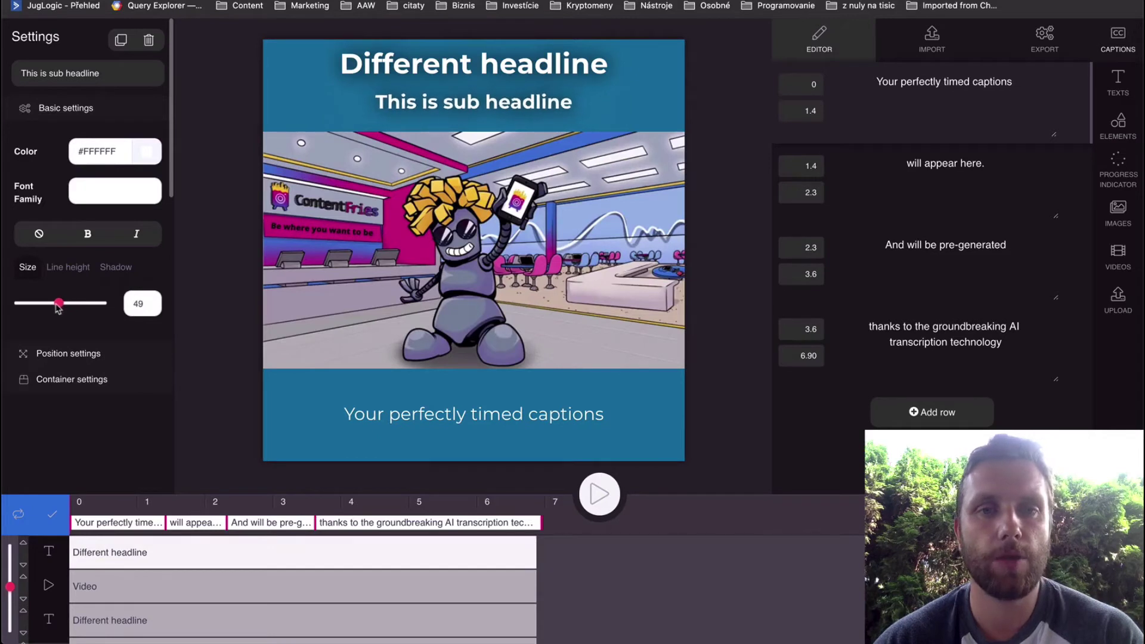
Step: Set the sub headline's shadow to 0 and change its style from bold to italic
{"action": "left_click", "coordinate": [114, 268]}
{"action": "left_click_drag", "start_coordinate": [58, 305], "coordinate": [9, 305]}
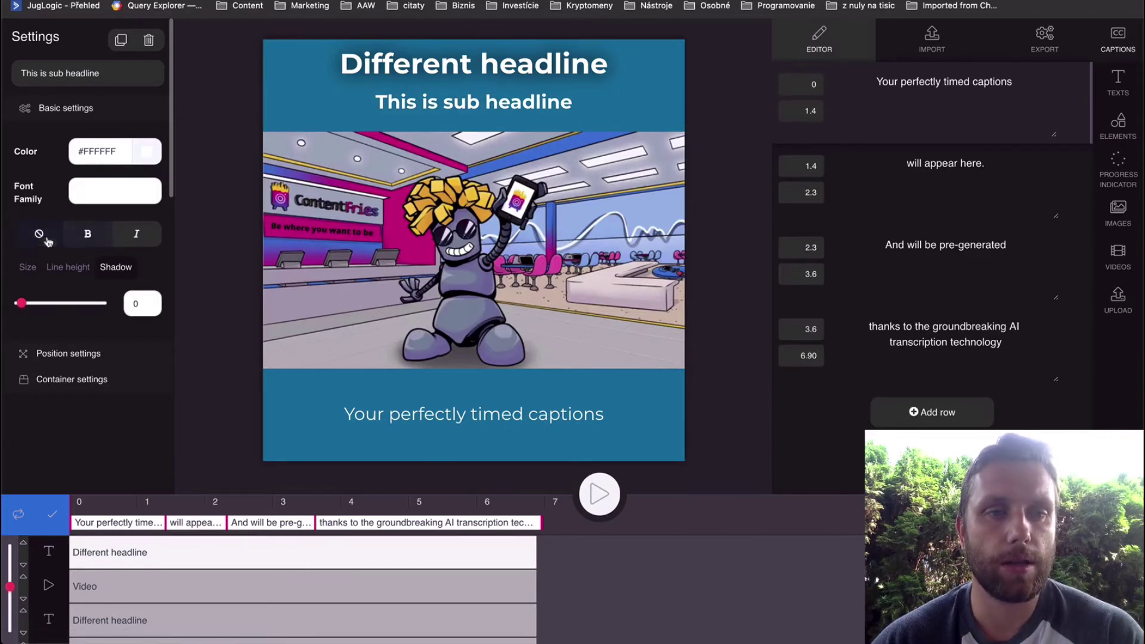
{"action": "left_click", "coordinate": [137, 235]}
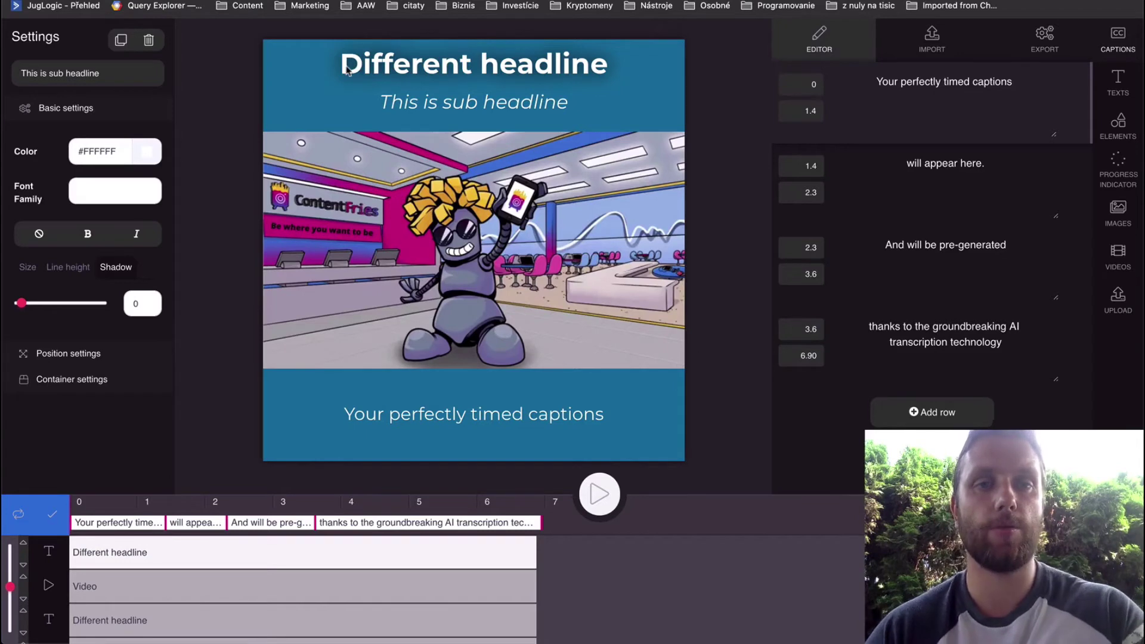
Step: Move the main "Different headline" text closer to the sub headline by setting its custom position Y to 32
{"action": "left_click", "coordinate": [144, 620]}
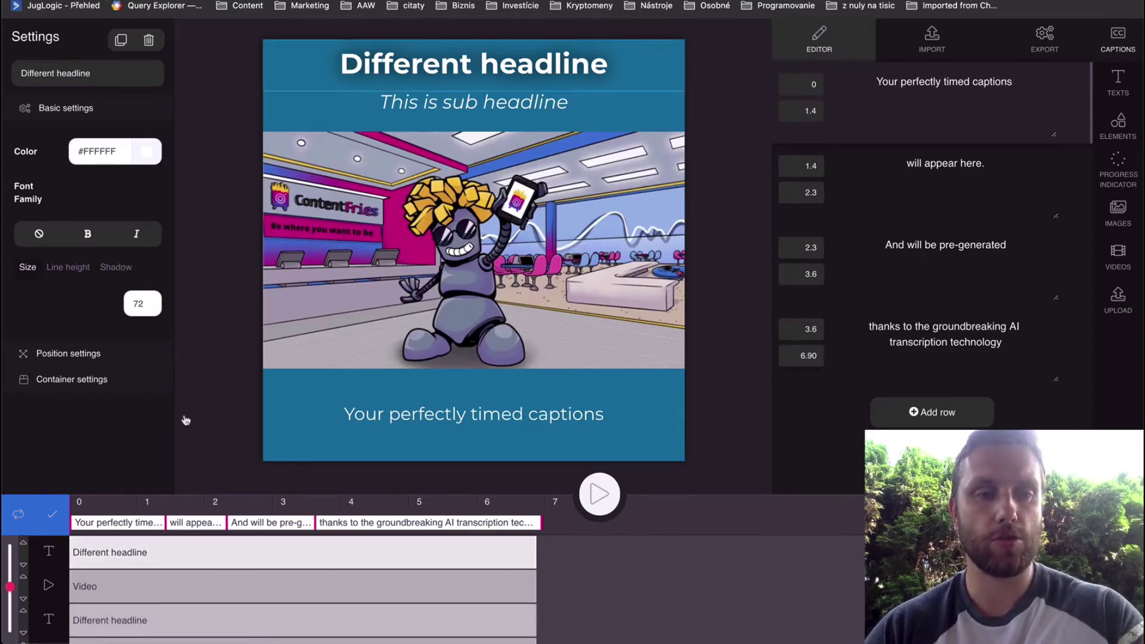
{"action": "left_click", "coordinate": [62, 353]}
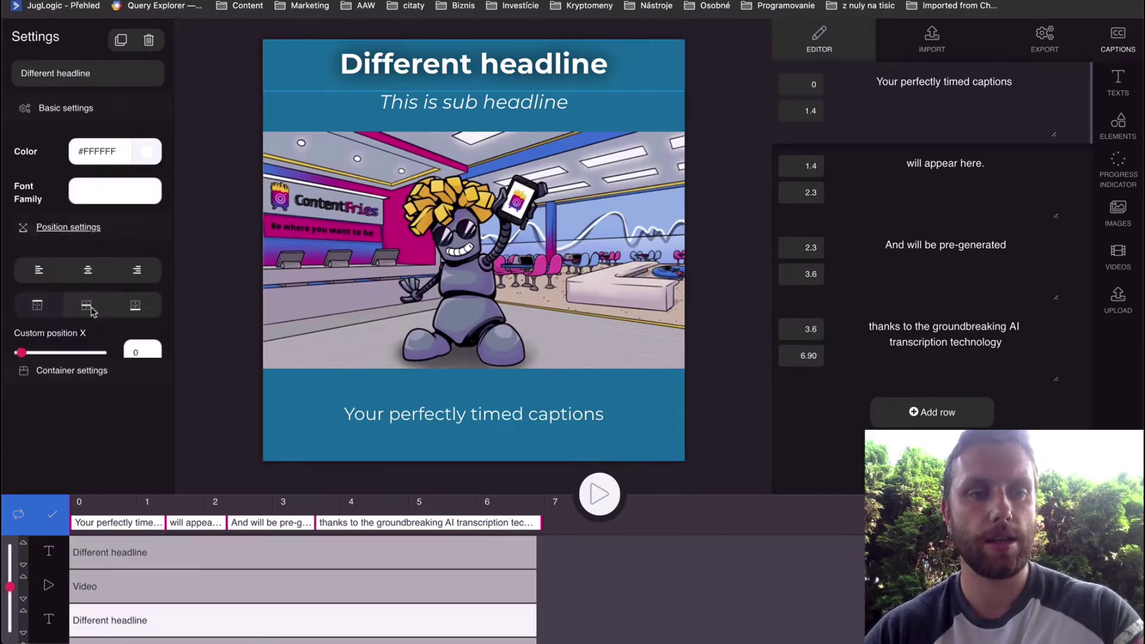
{"action": "left_click", "coordinate": [26, 314]}
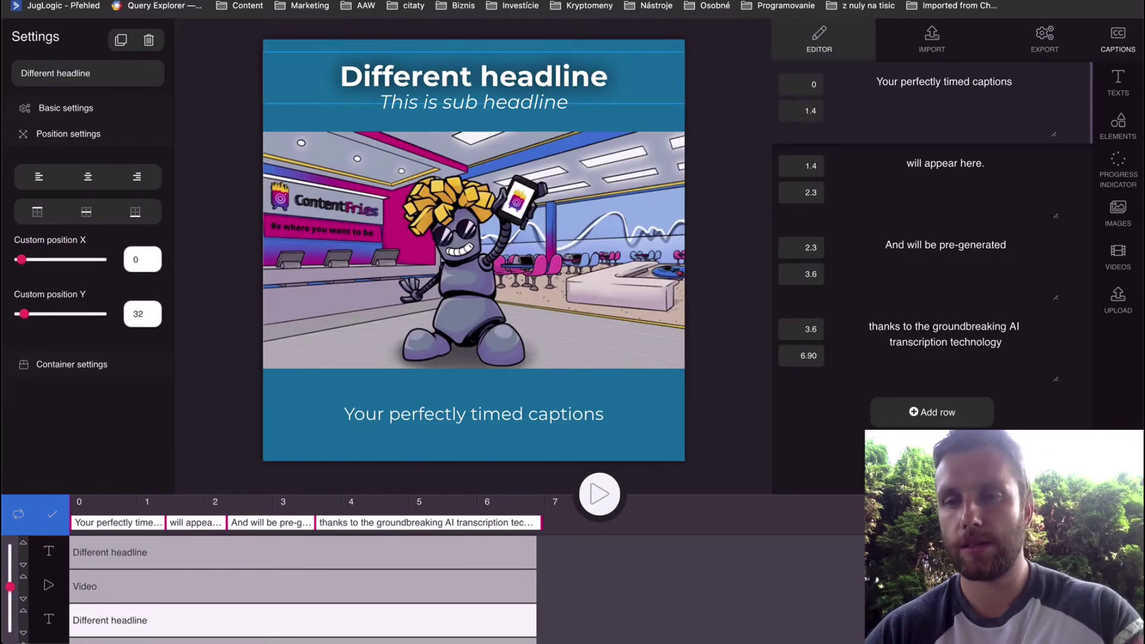
{"action": "key", "text": "ctrl+s"}
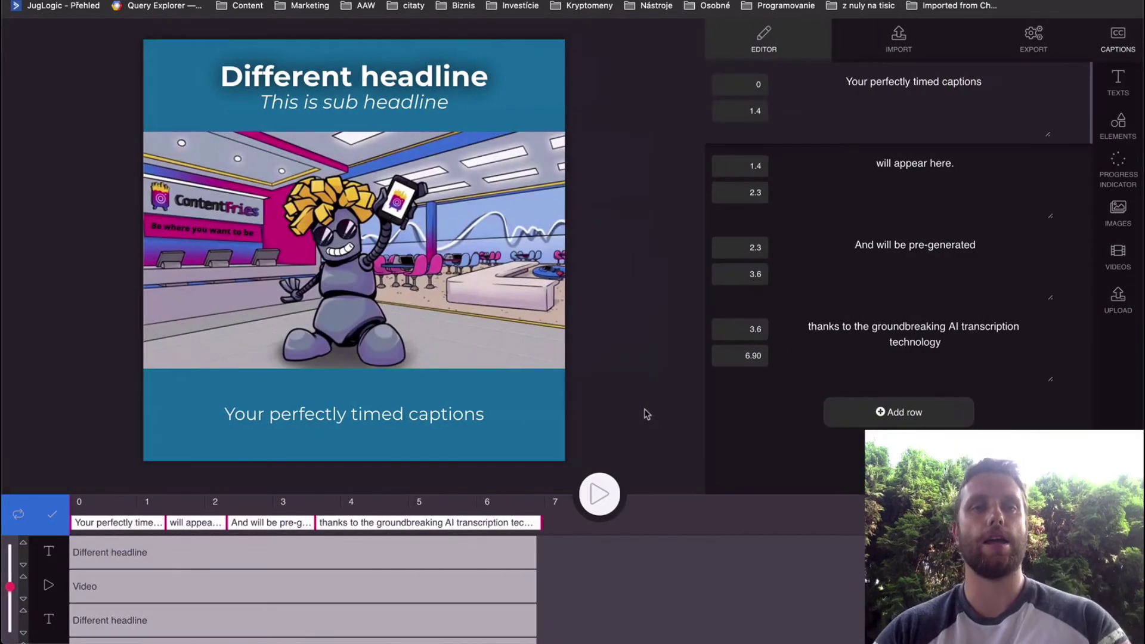
Step: Change the background color to the Razzmatazz brand color #EB247A
{"action": "scroll", "coordinate": [280, 590], "scroll_direction": "down", "scroll_amount": 5}
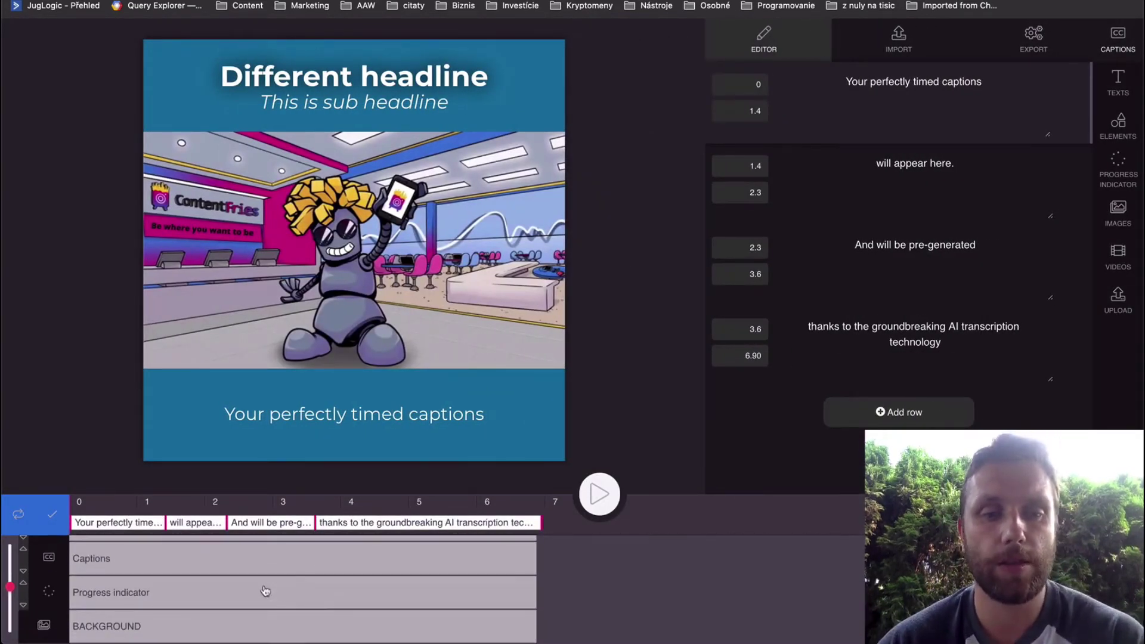
{"action": "left_click", "coordinate": [218, 625]}
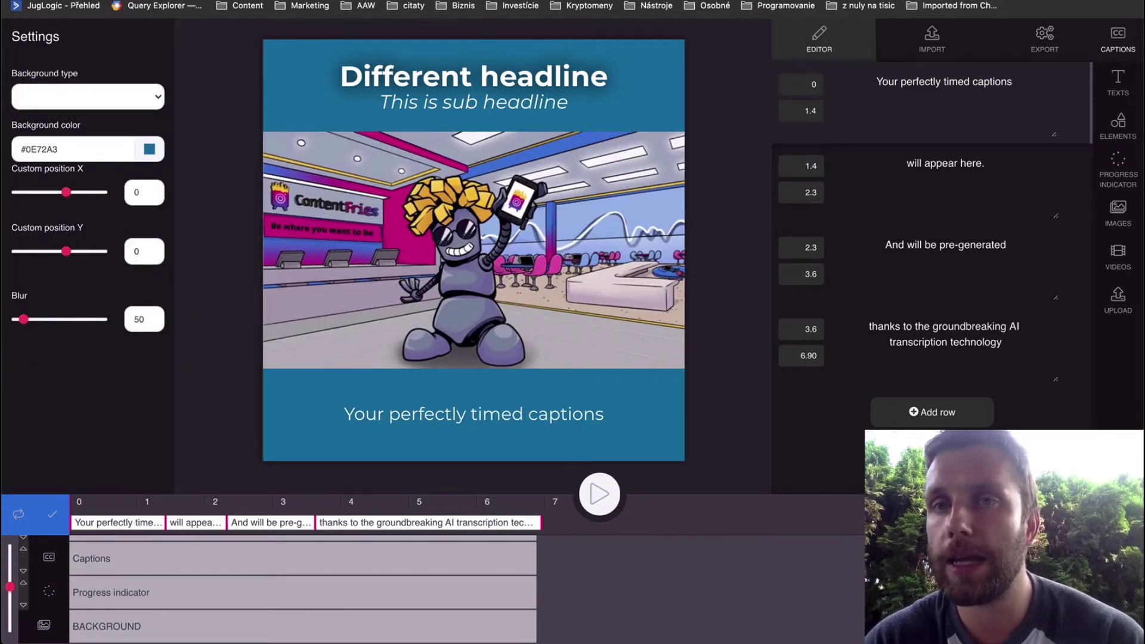
{"action": "left_click", "coordinate": [1073, 1]}
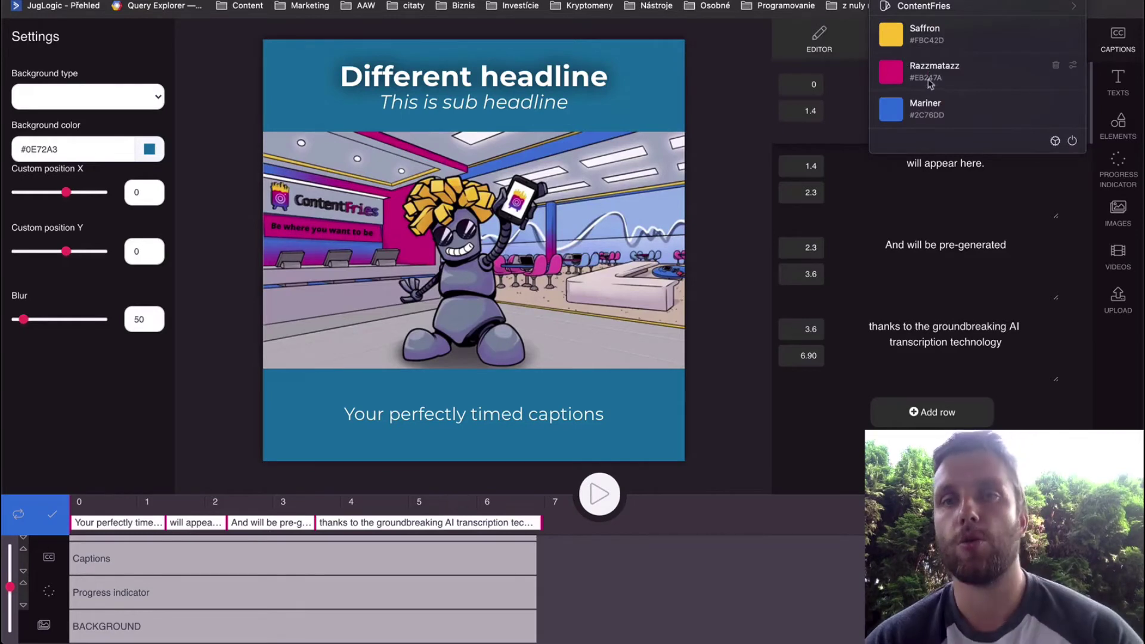
{"action": "left_click", "coordinate": [446, 123]}
{"action": "left_click", "coordinate": [89, 151]}
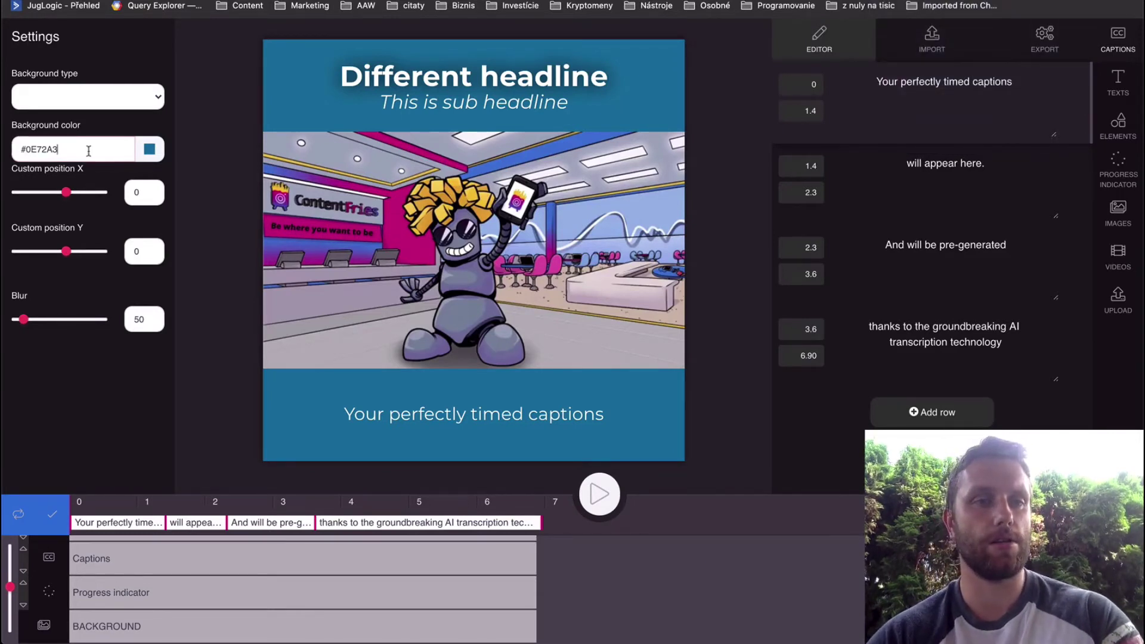
{"action": "key", "text": "super+a"}
{"action": "type", "text": "#EB247A"}
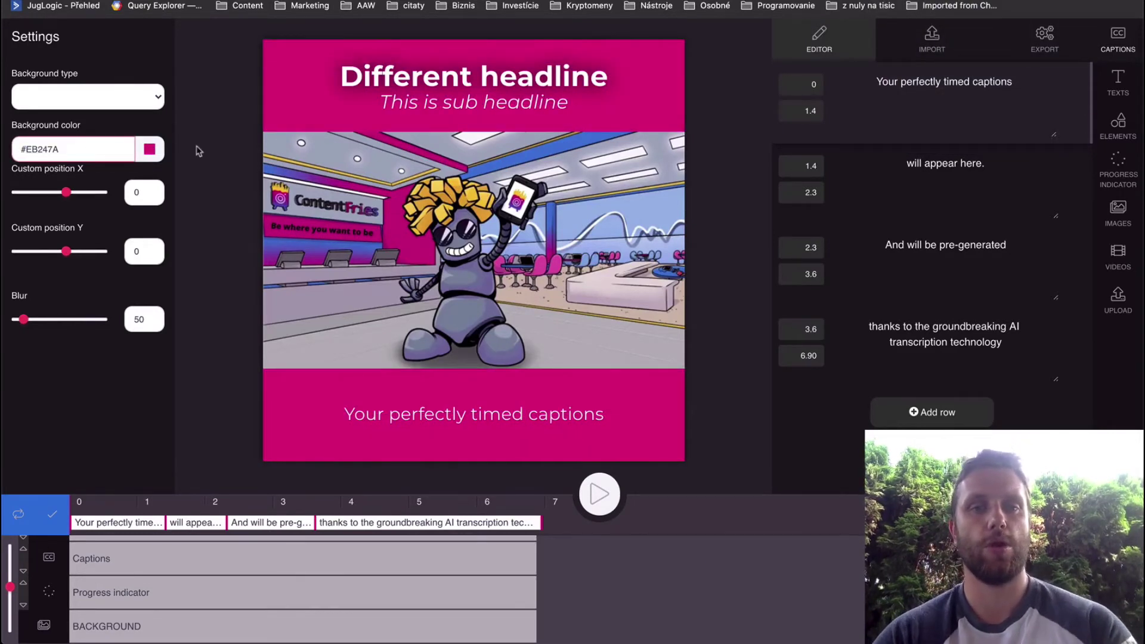
Step: Set the video layer's shadow blur to 56 and reduce its width to 910
{"action": "scroll", "coordinate": [116, 588], "scroll_direction": "up", "scroll_amount": 5}
{"action": "left_click", "coordinate": [113, 586]}
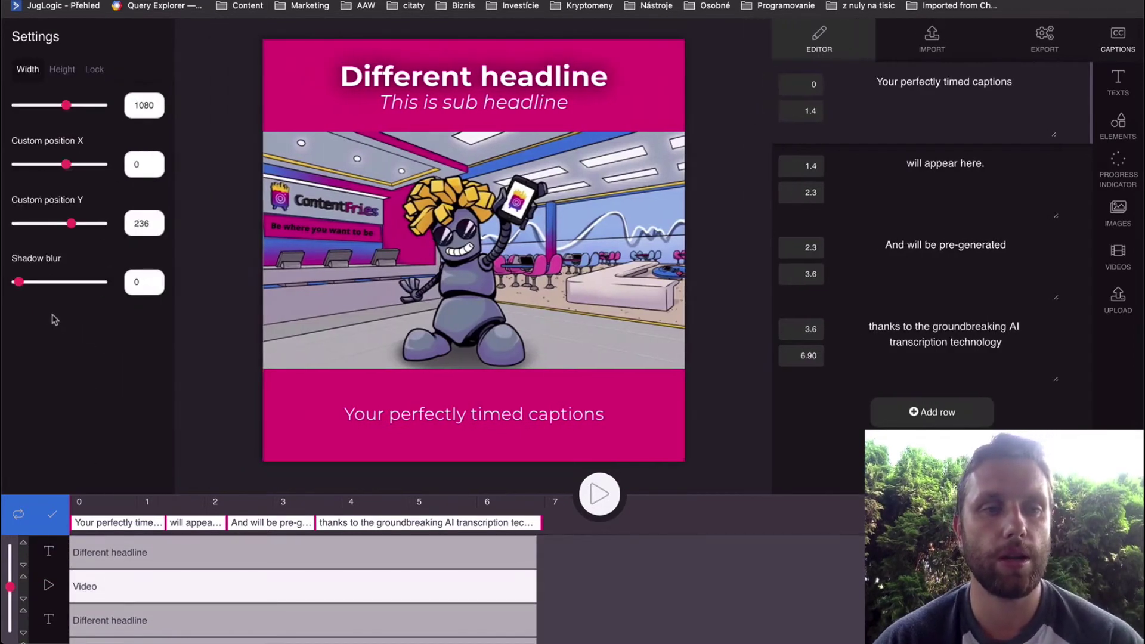
{"action": "left_click_drag", "start_coordinate": [19, 283], "coordinate": [71, 283]}
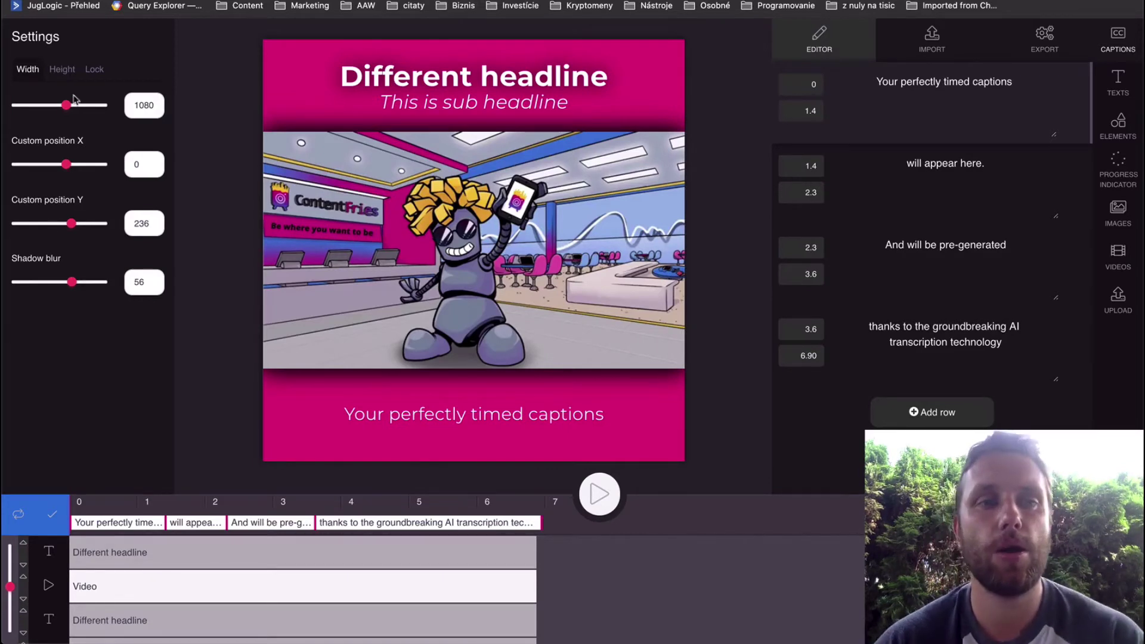
{"action": "left_click_drag", "start_coordinate": [69, 109], "coordinate": [62, 110]}
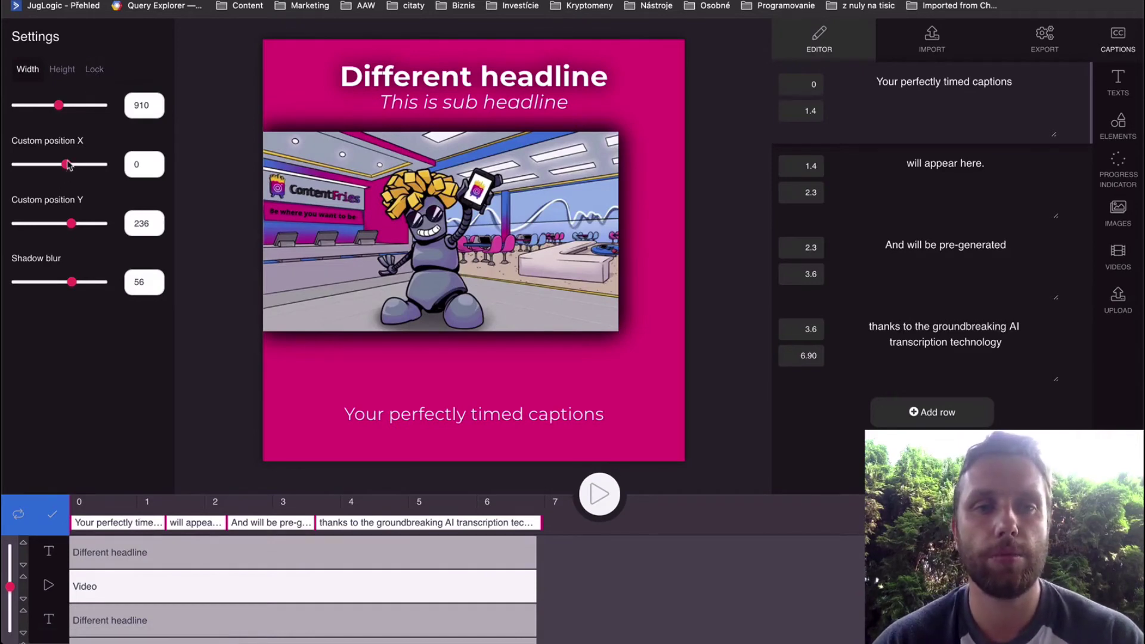
Step: Position the video at custom X 95 and custom Y 298, and save the scene
{"action": "left_click_drag", "start_coordinate": [67, 164], "coordinate": [71, 167]}
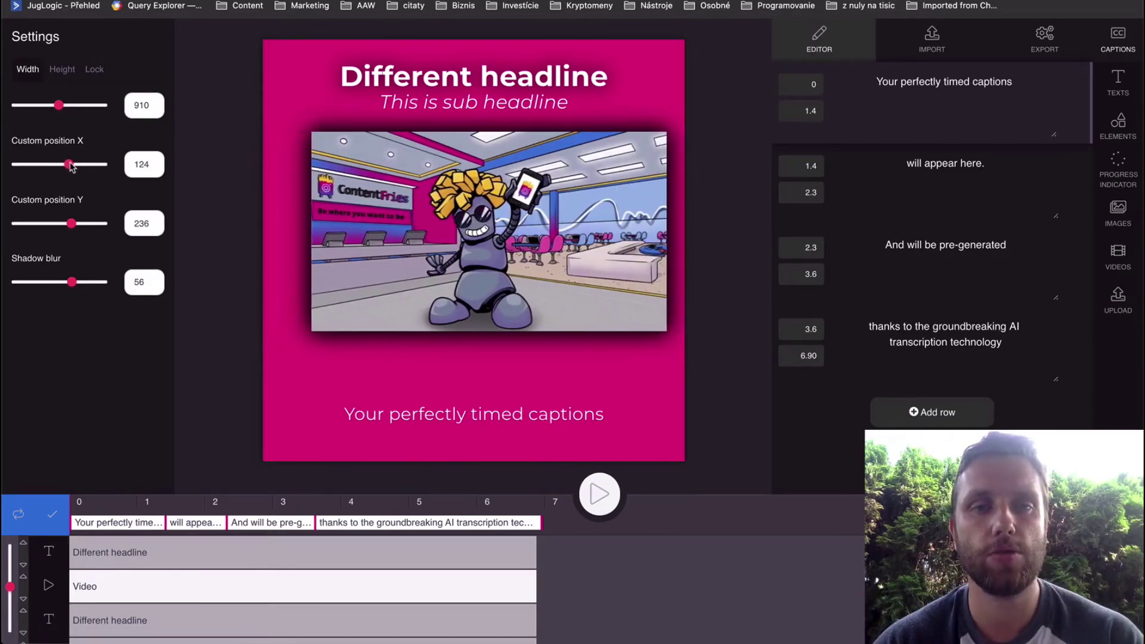
{"action": "double_click", "coordinate": [152, 167]}
{"action": "type", "text": "110"}
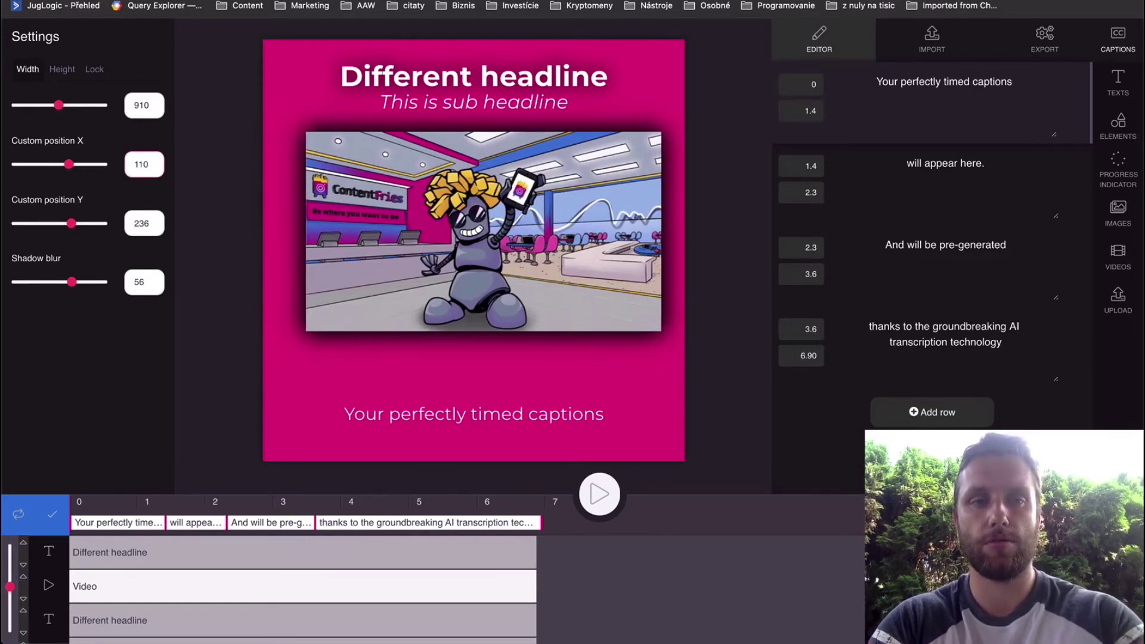
{"action": "key", "text": "BackSpace"}
{"action": "key", "text": "BackSpace"}
{"action": "type", "text": "00"}
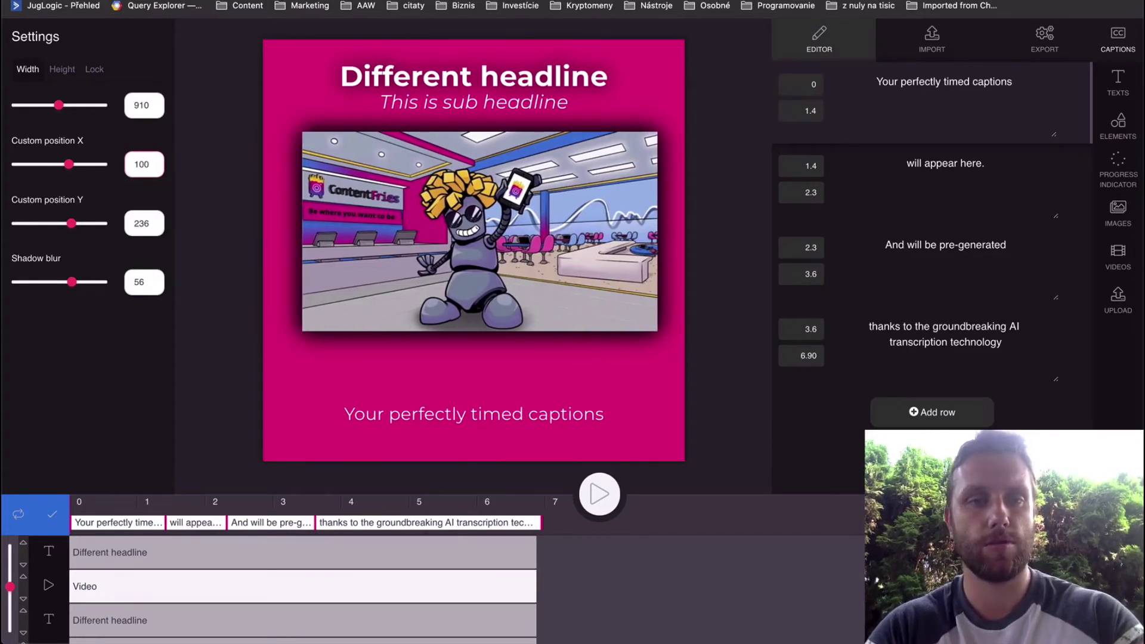
{"action": "key", "text": "BackSpace"}
{"action": "key", "text": "BackSpace"}
{"action": "key", "text": "BackSpace"}
{"action": "type", "text": "95"}
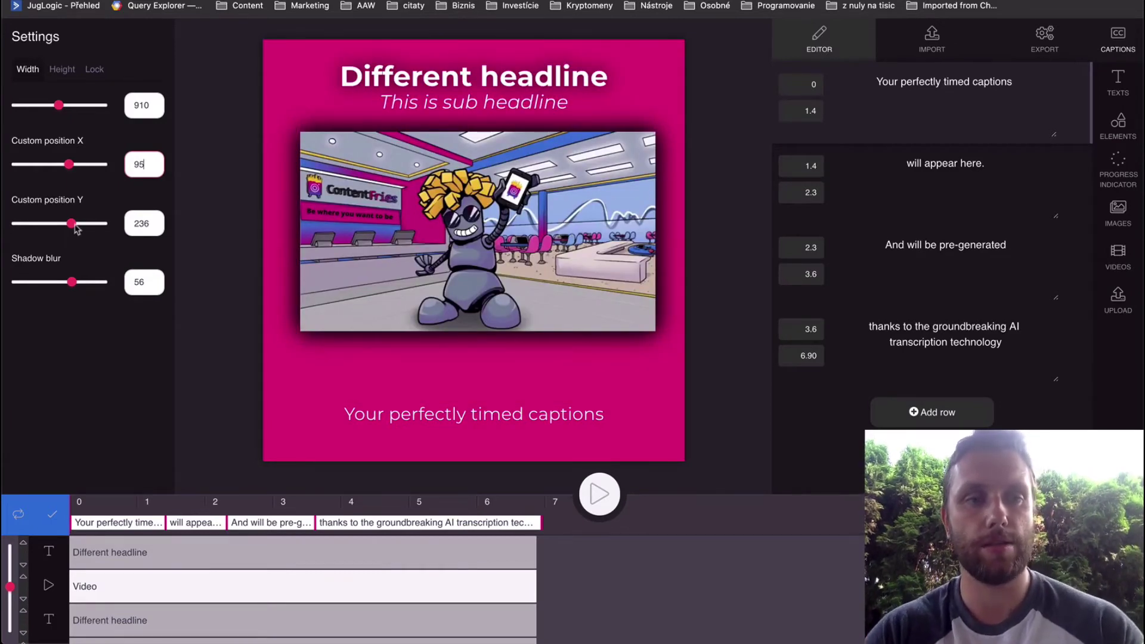
{"action": "left_click_drag", "start_coordinate": [71, 227], "coordinate": [73, 227]}
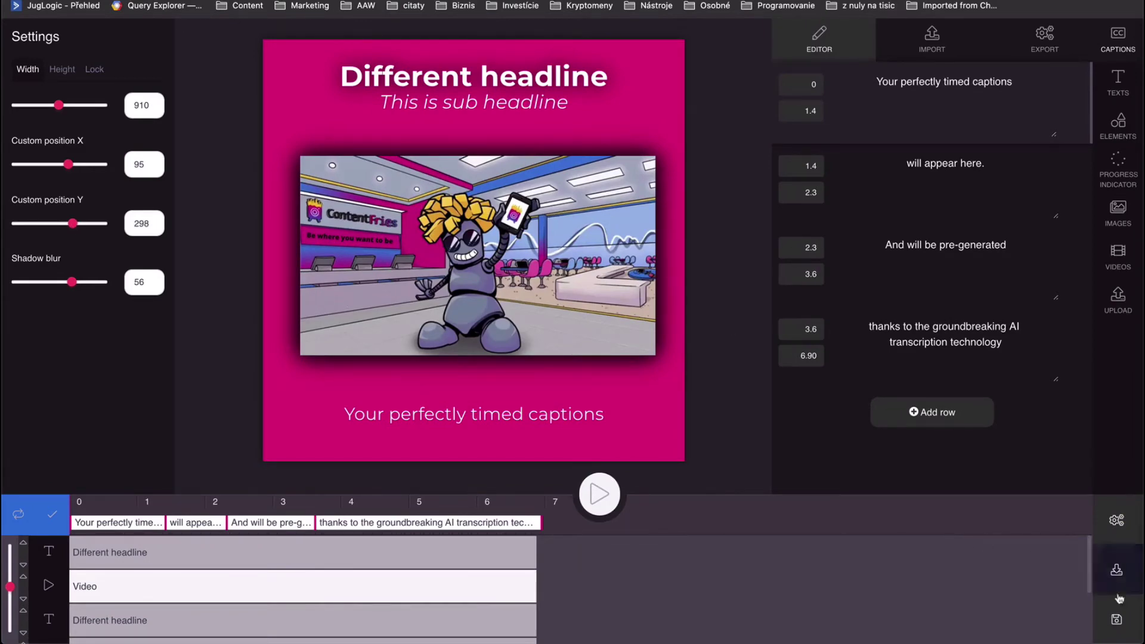
{"action": "left_click", "coordinate": [1116, 619]}
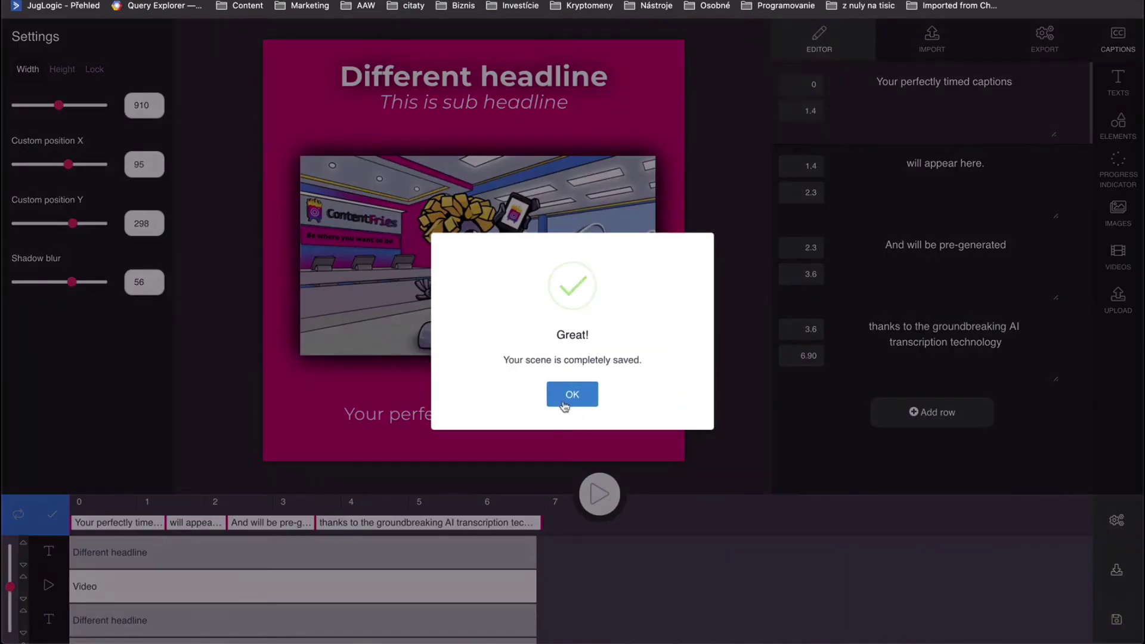
{"action": "left_click", "coordinate": [564, 401]}
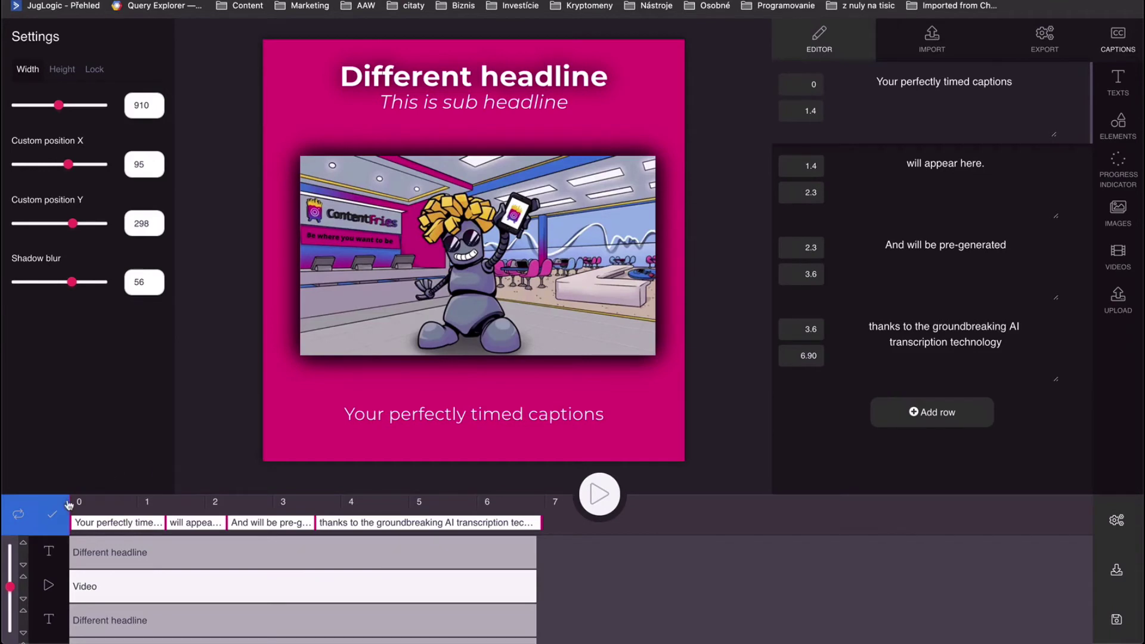
Step: Try the bulk export of contexts and dismiss its dialog
{"action": "left_click", "coordinate": [1113, 572]}
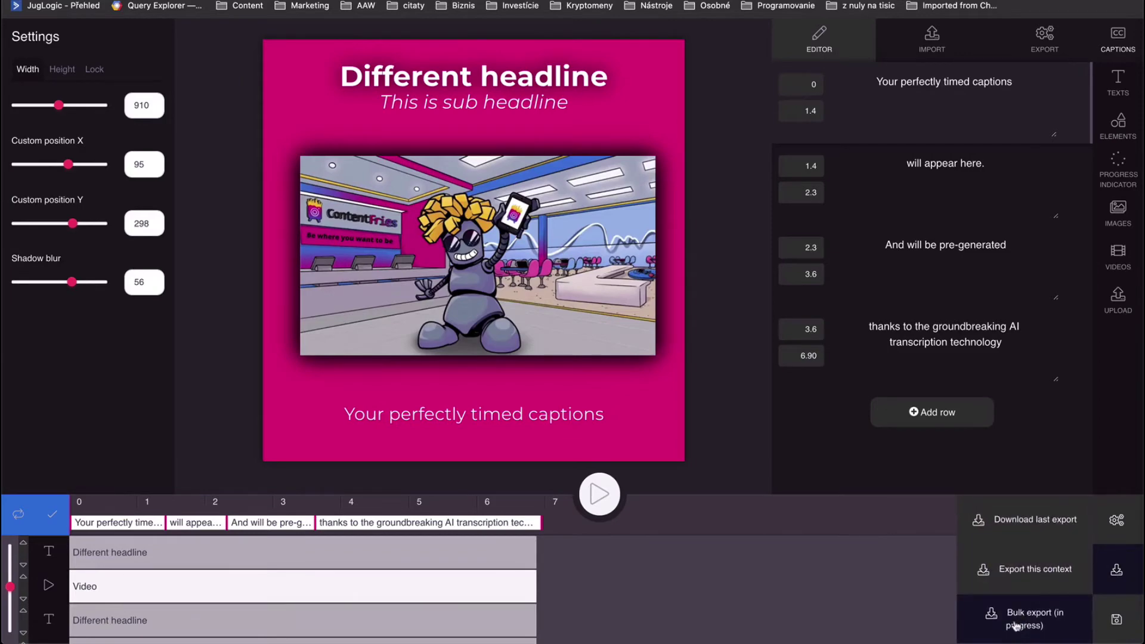
{"action": "left_click", "coordinate": [1055, 624]}
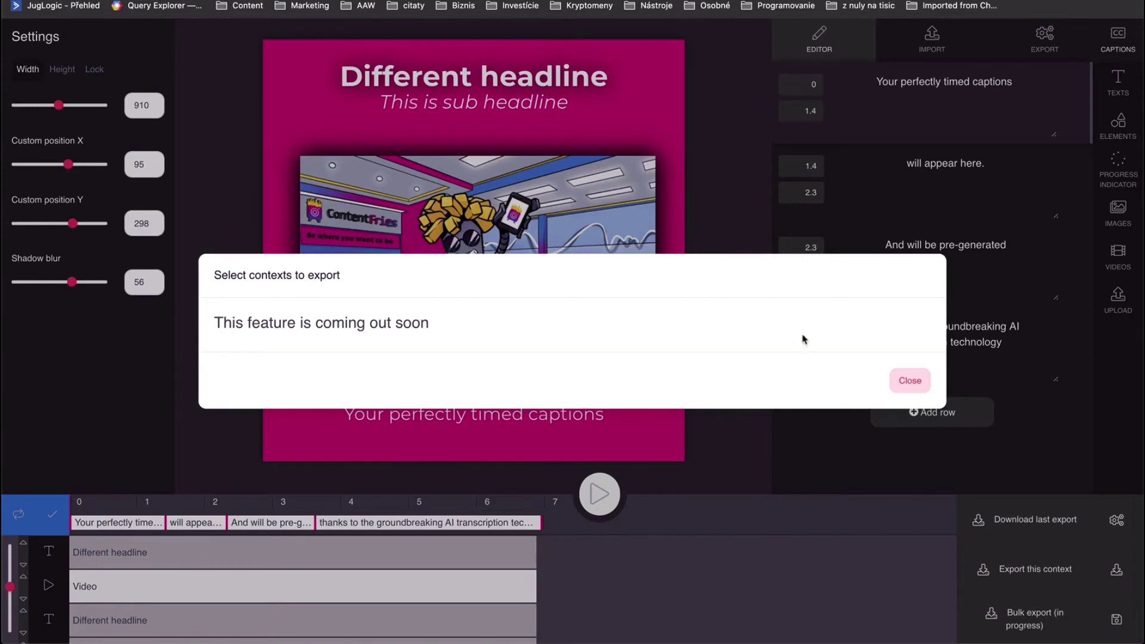
{"action": "left_click", "coordinate": [903, 380]}
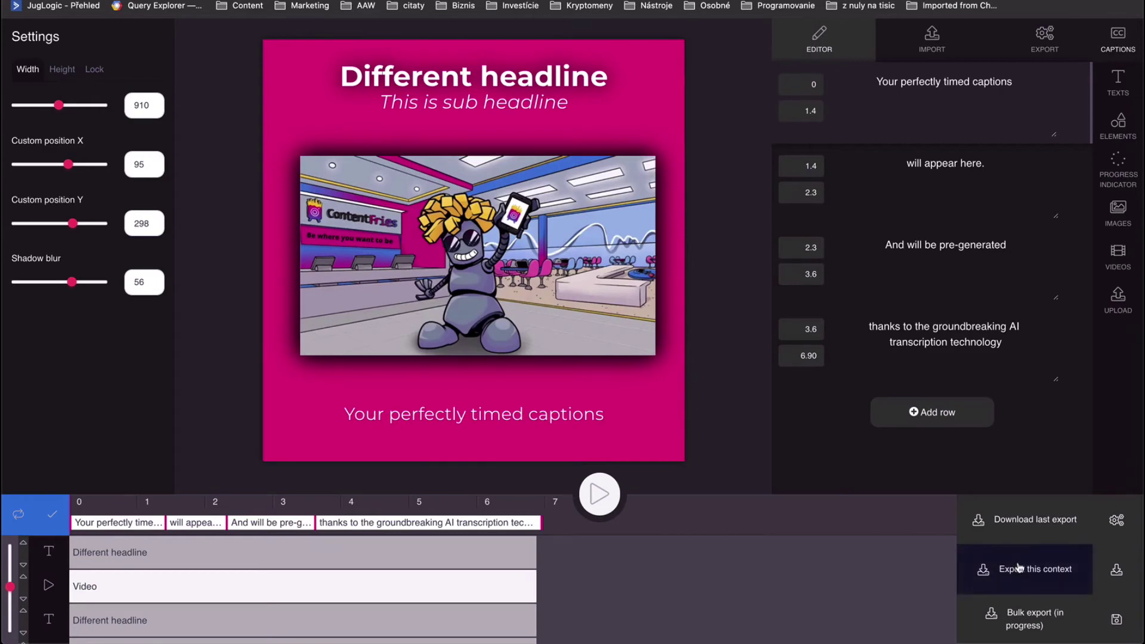
Step: Export only the current context and download the rendered video
{"action": "left_click", "coordinate": [1057, 582]}
{"action": "left_click", "coordinate": [564, 394]}
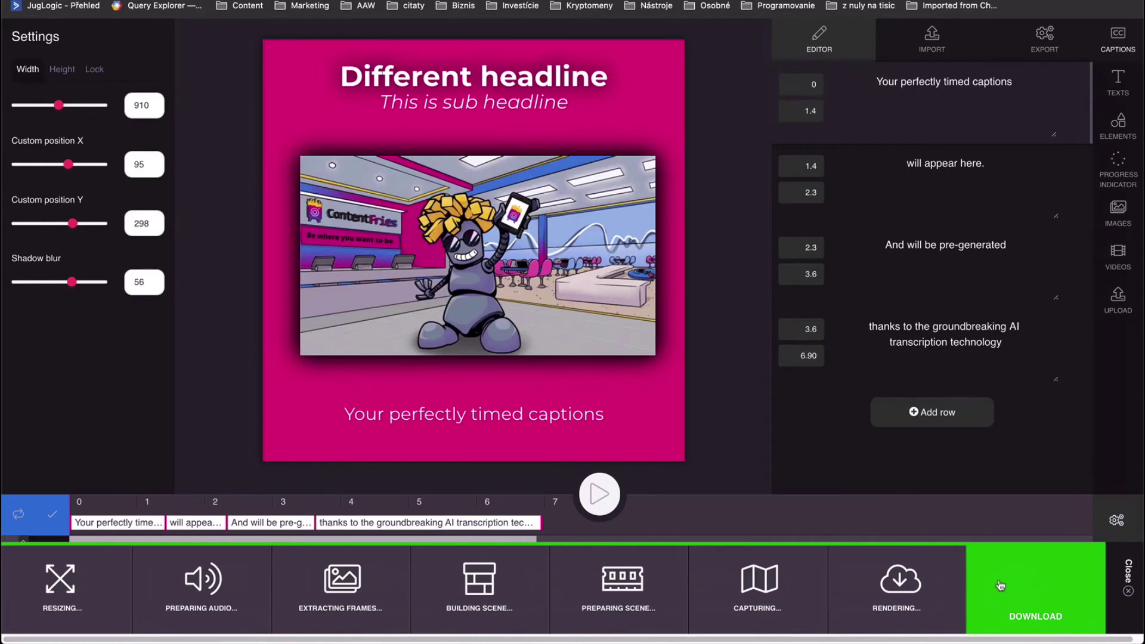
{"action": "left_click", "coordinate": [1000, 586]}
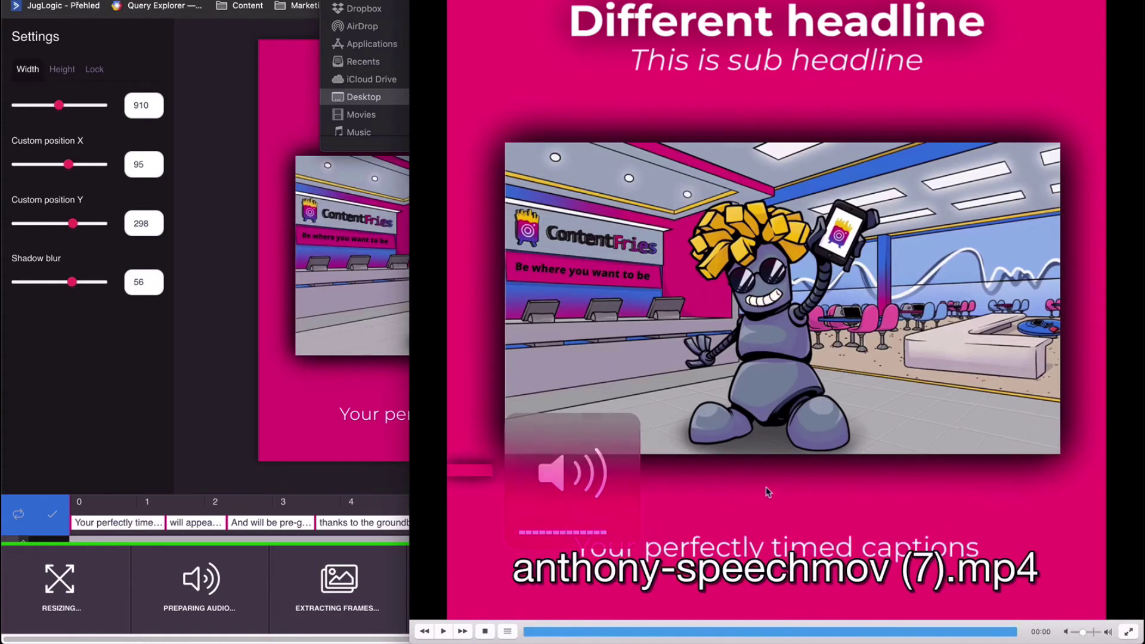
Step: Play the downloaded video to check the export, return to ContentFries and close the export progress
{"action": "left_click", "coordinate": [443, 631]}
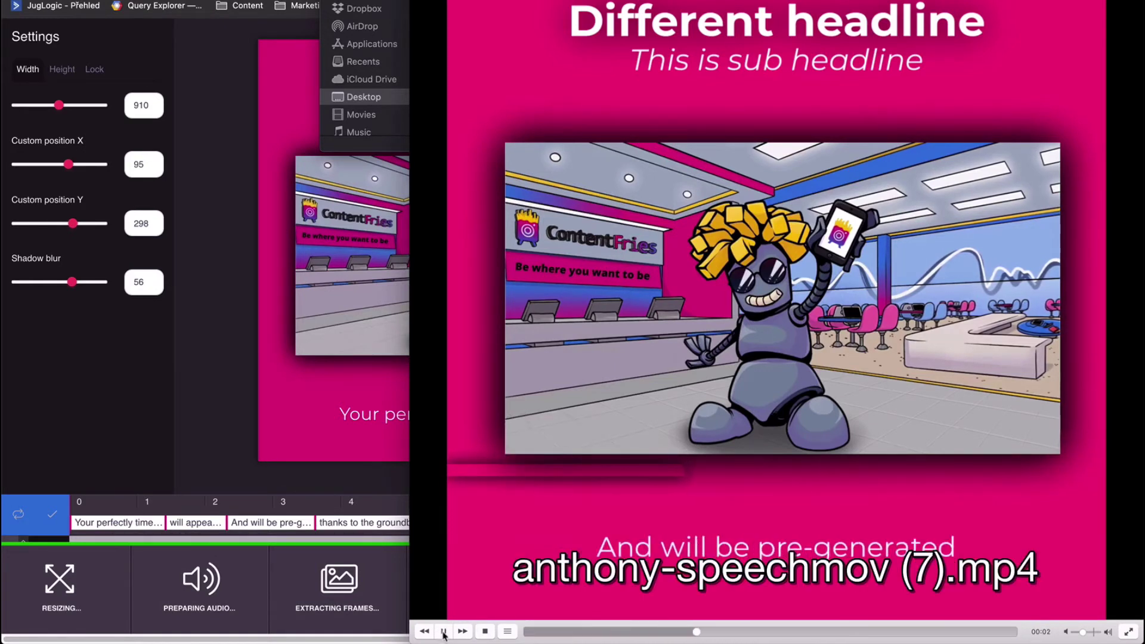
{"action": "left_click", "coordinate": [202, 425]}
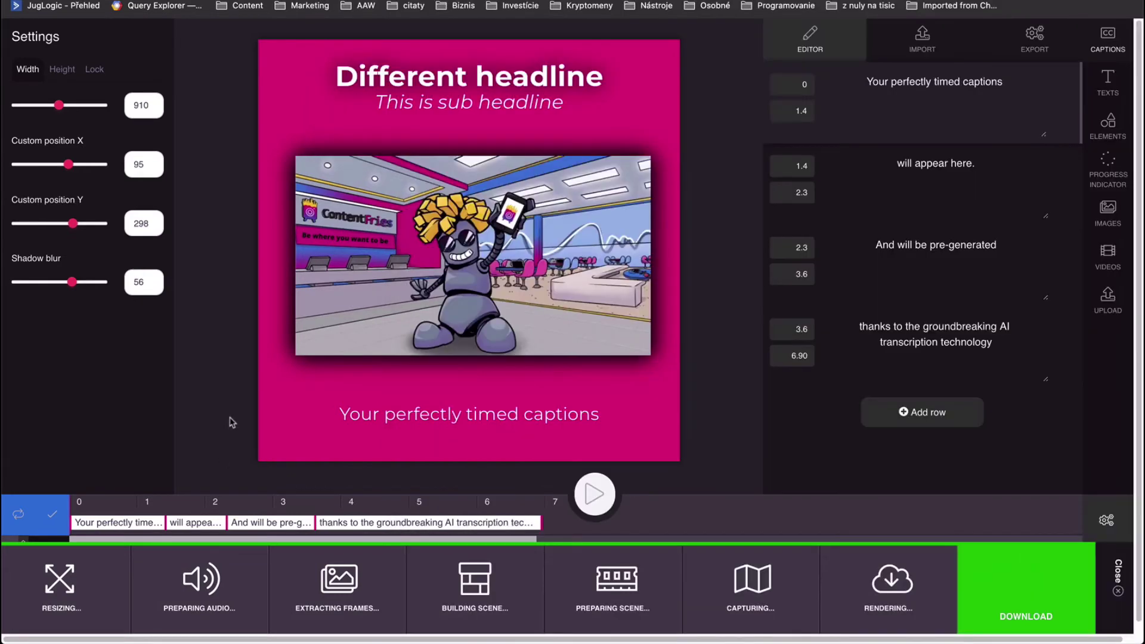
{"action": "scroll", "coordinate": [223, 314], "scroll_direction": "down", "scroll_amount": 1}
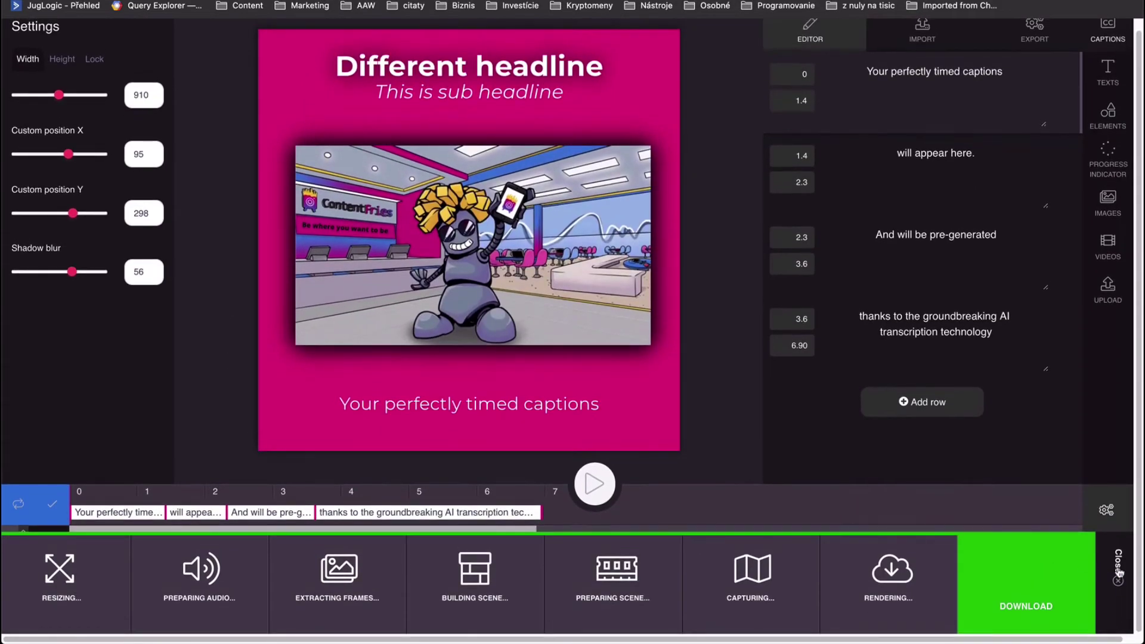
{"action": "left_click", "coordinate": [1120, 572]}
Step: Preview the progress indicator in the scene, set its shadow blur to 0 and its position to bottom
{"action": "scroll", "coordinate": [124, 573], "scroll_direction": "down", "scroll_amount": 3}
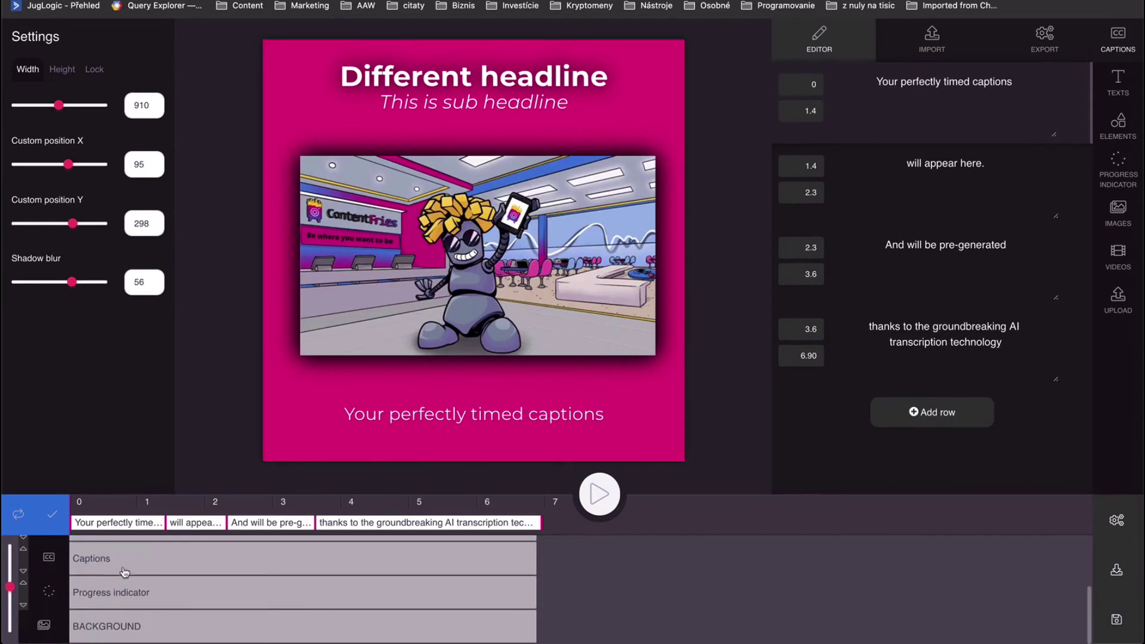
{"action": "left_click", "coordinate": [121, 587]}
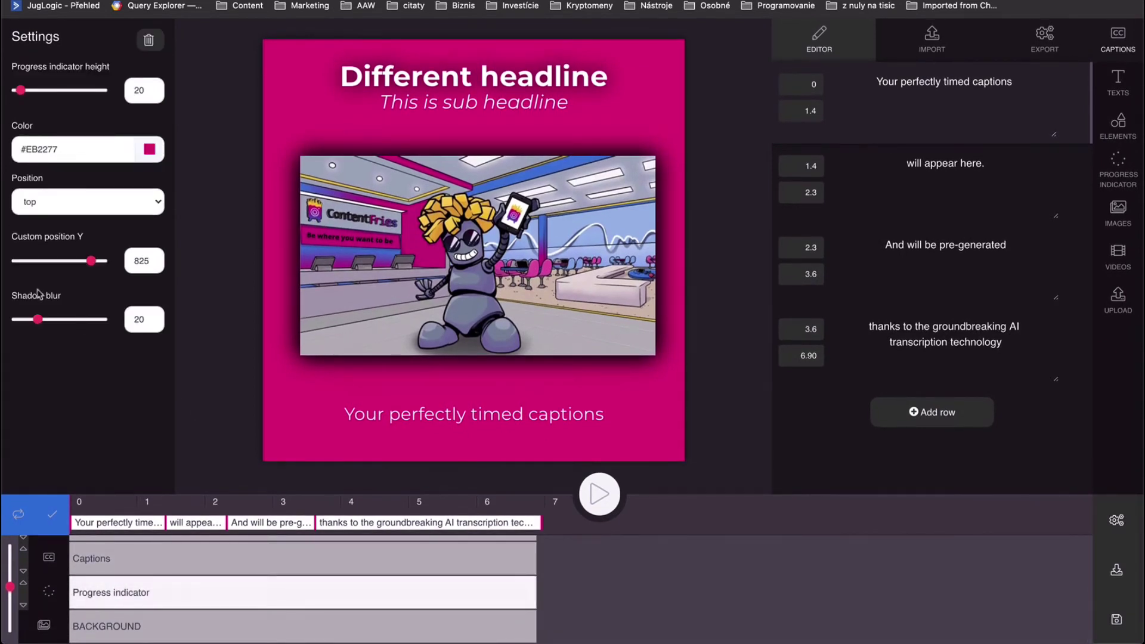
{"action": "left_click", "coordinate": [598, 495]}
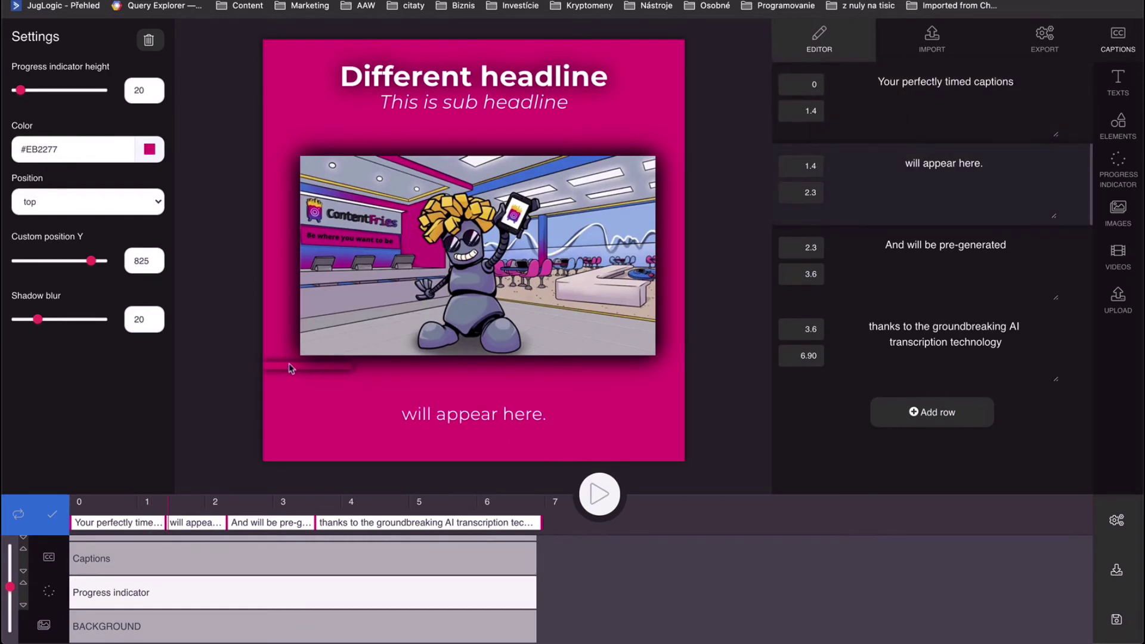
{"action": "left_click_drag", "start_coordinate": [37, 319], "coordinate": [3, 322]}
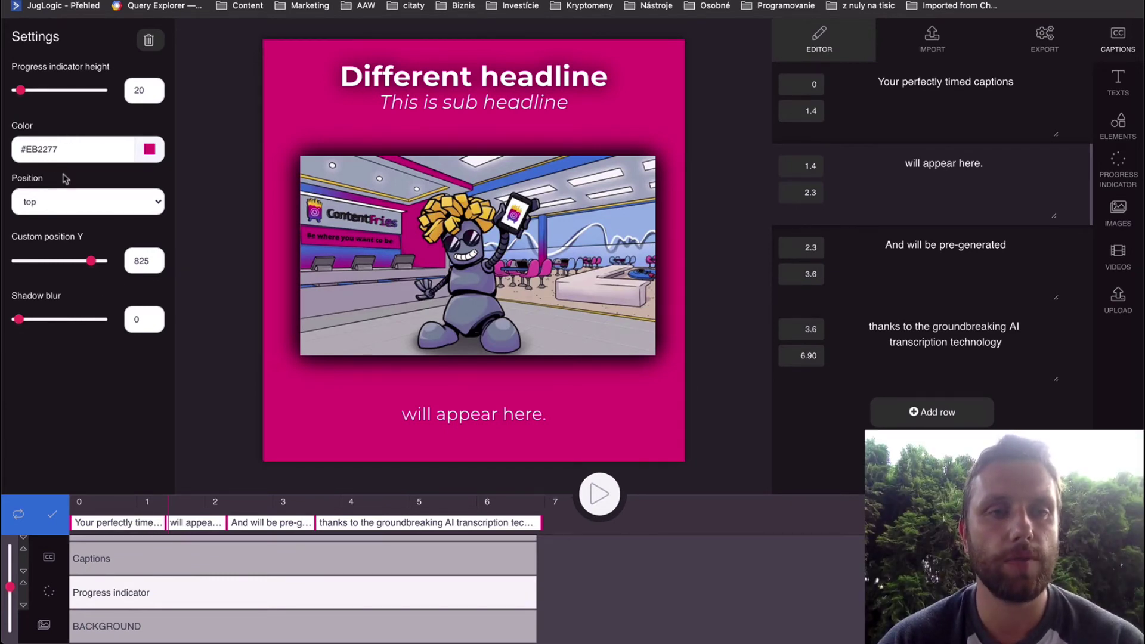
{"action": "left_click", "coordinate": [84, 200]}
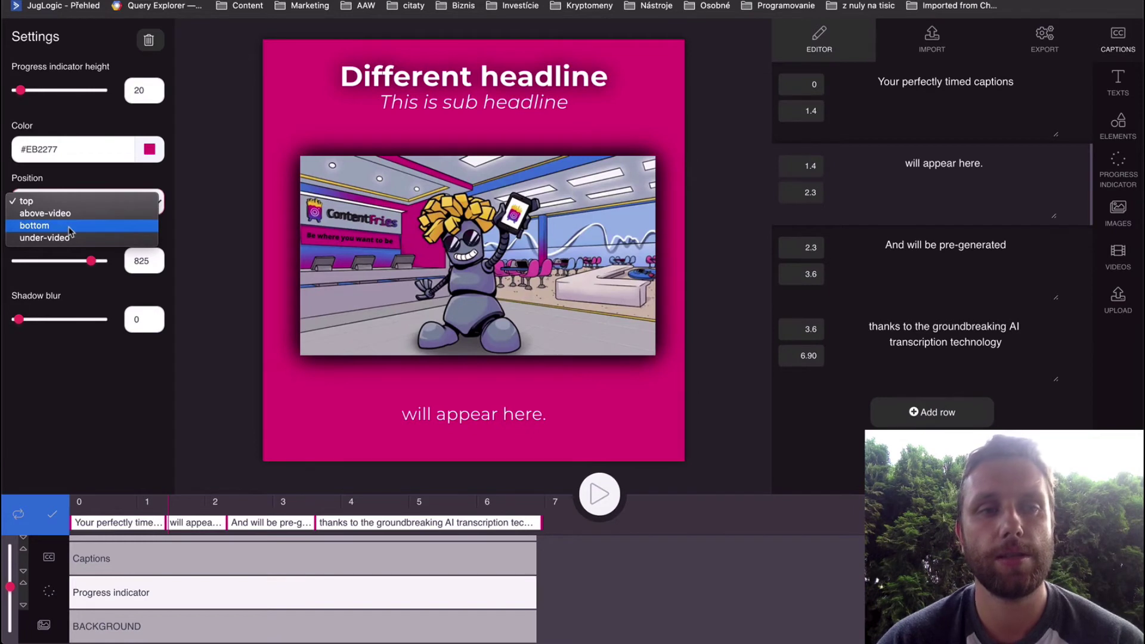
{"action": "left_click", "coordinate": [69, 227]}
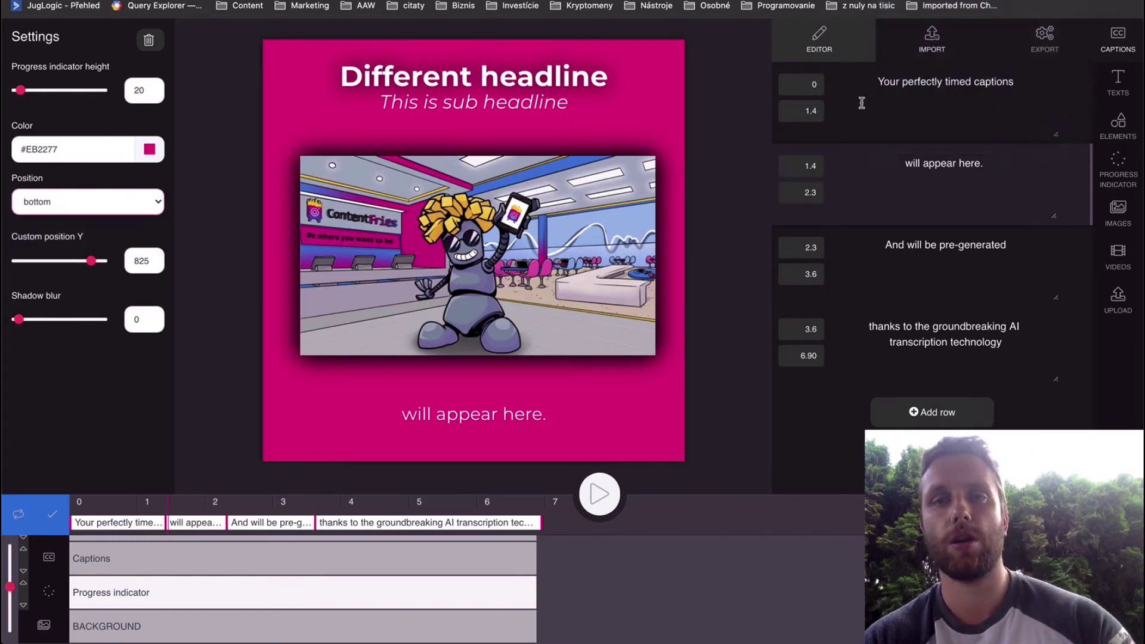
Step: Change the progress indicator's color to #2C76DD and set its shadow blur to 15
{"action": "left_click", "coordinate": [95, 157]}
{"action": "key", "text": "ctrl+a"}
{"action": "type", "text": "#2C76DD"}
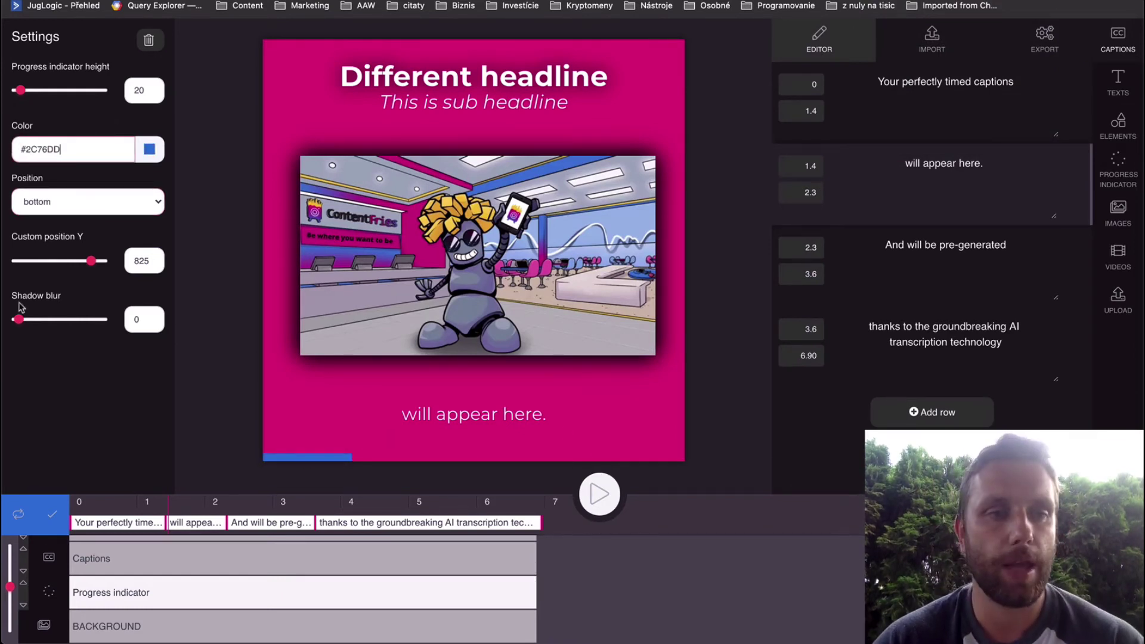
{"action": "left_click_drag", "start_coordinate": [20, 319], "coordinate": [33, 322]}
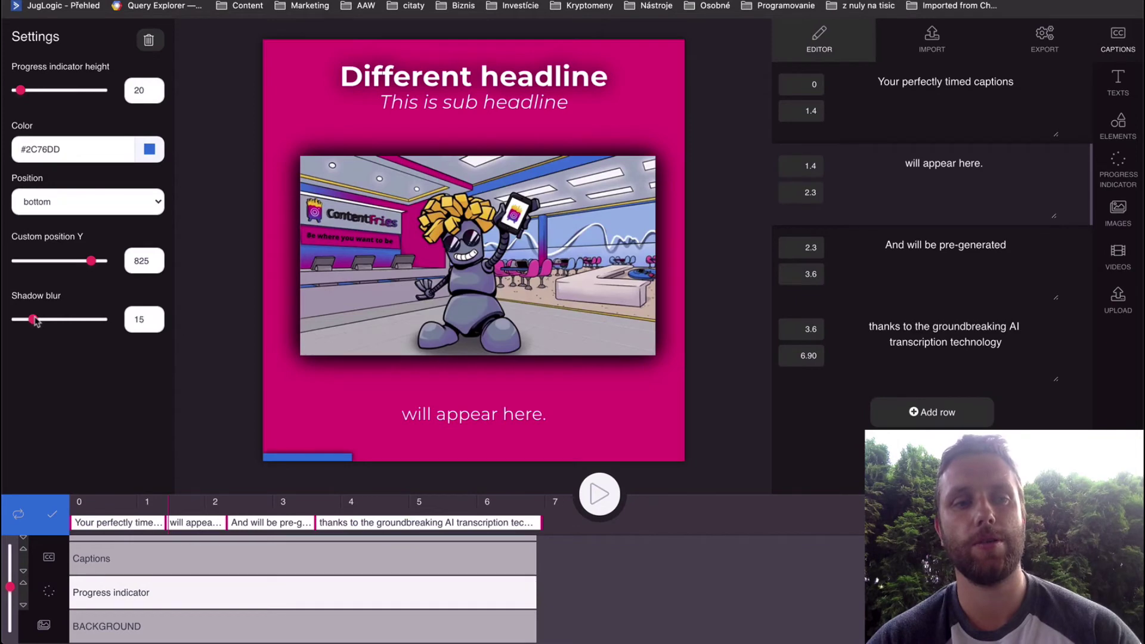
Step: Save the scene, dismiss the confirmation and switch to the Facebook video context
{"action": "key", "text": "super+s"}
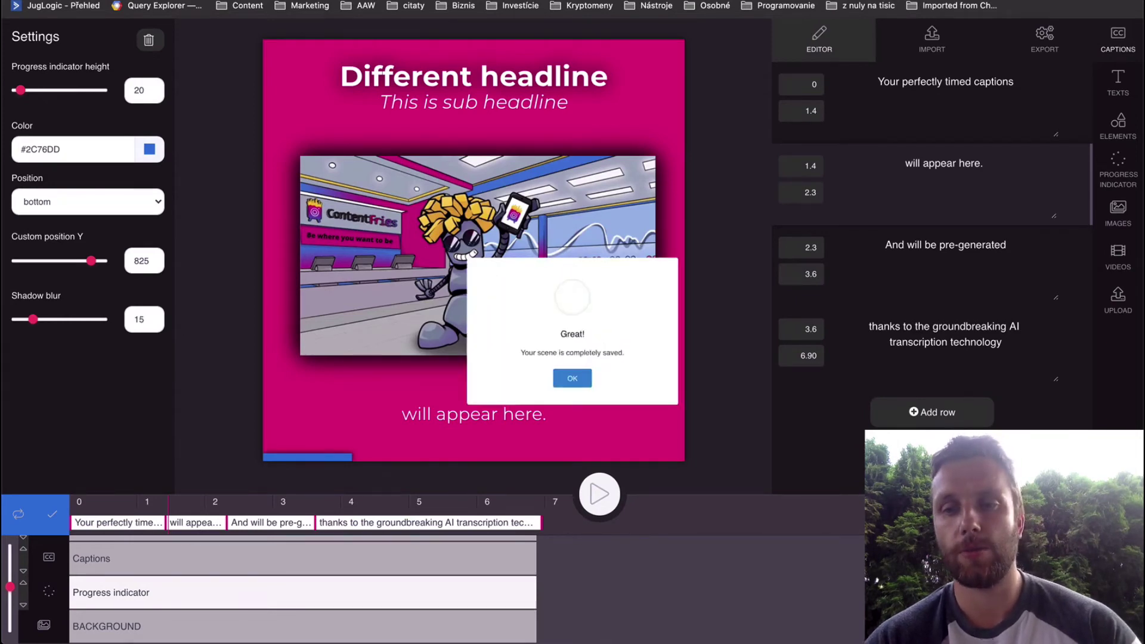
{"action": "left_click", "coordinate": [571, 394]}
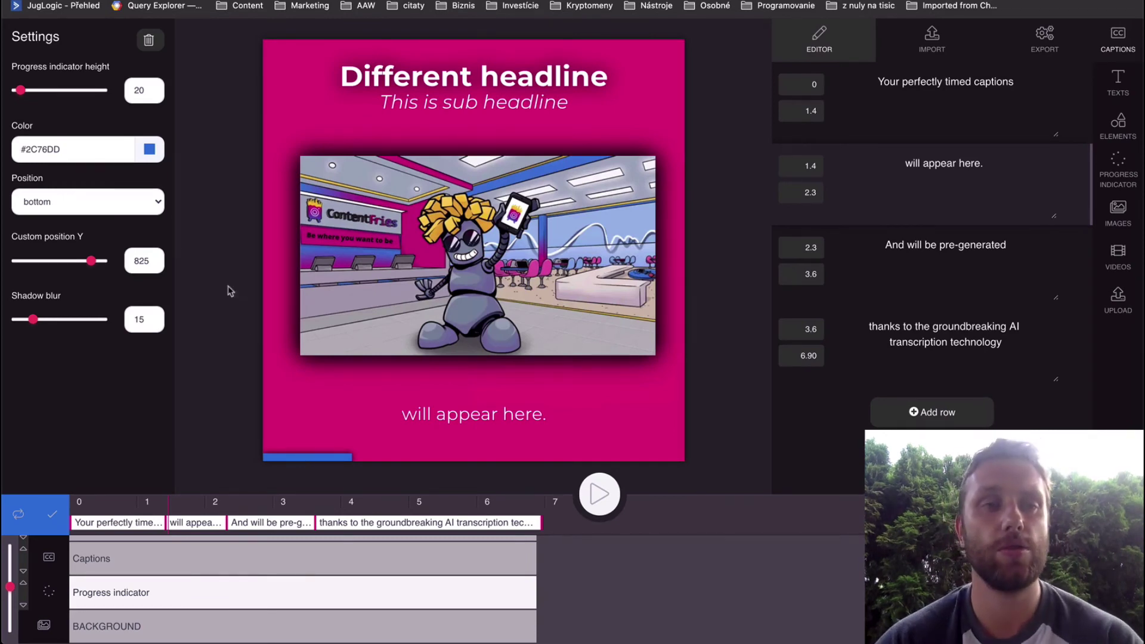
{"action": "left_click", "coordinate": [18, 517]}
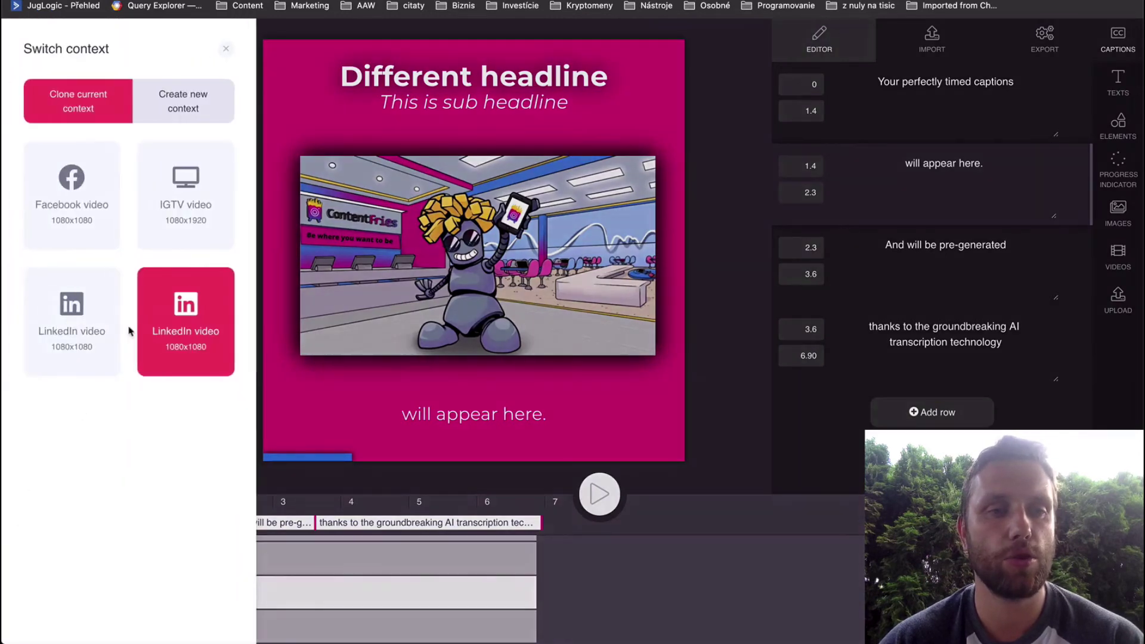
{"action": "left_click", "coordinate": [94, 215]}
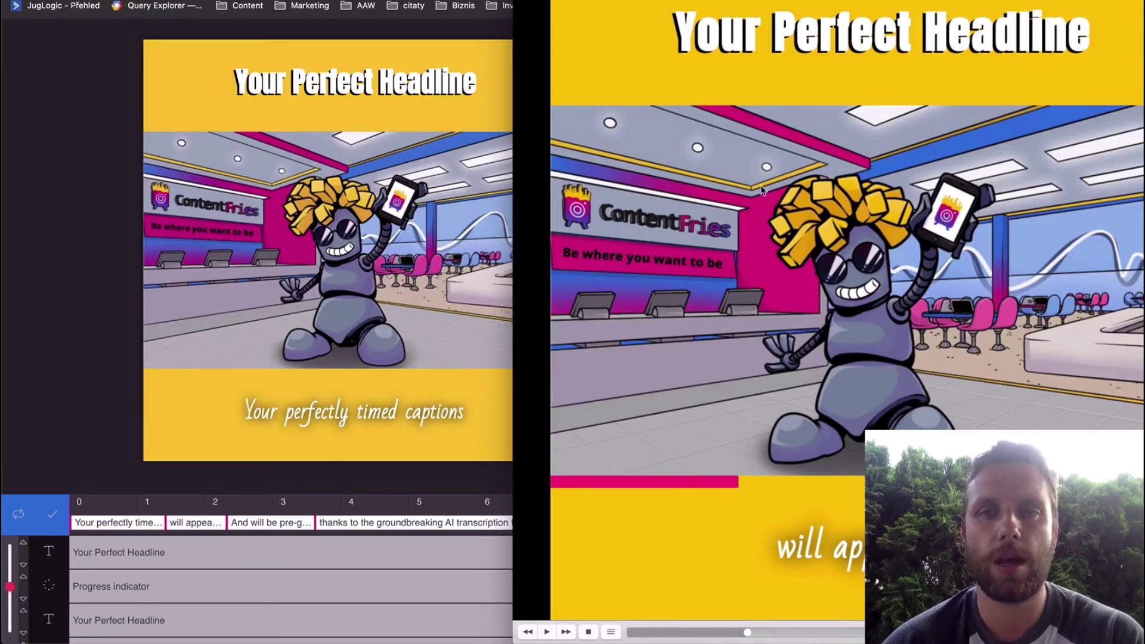
Step: Close the exported video's player window and switch to the IGTV video context
{"action": "left_click_drag", "start_coordinate": [663, 0], "coordinate": [556, 12]}
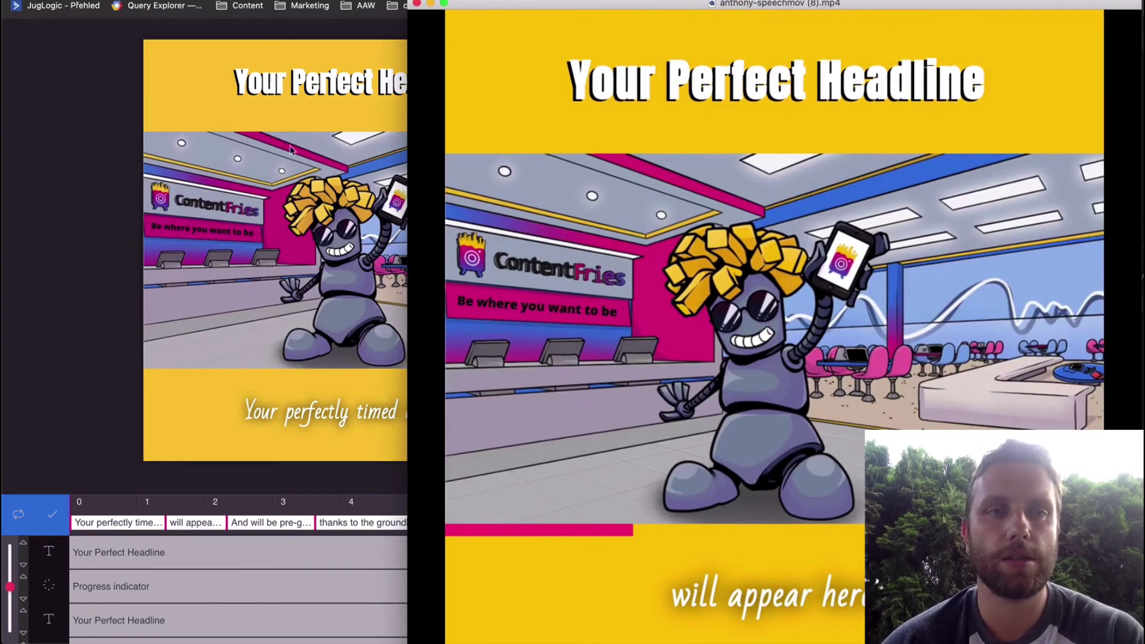
{"action": "left_click", "coordinate": [416, 4]}
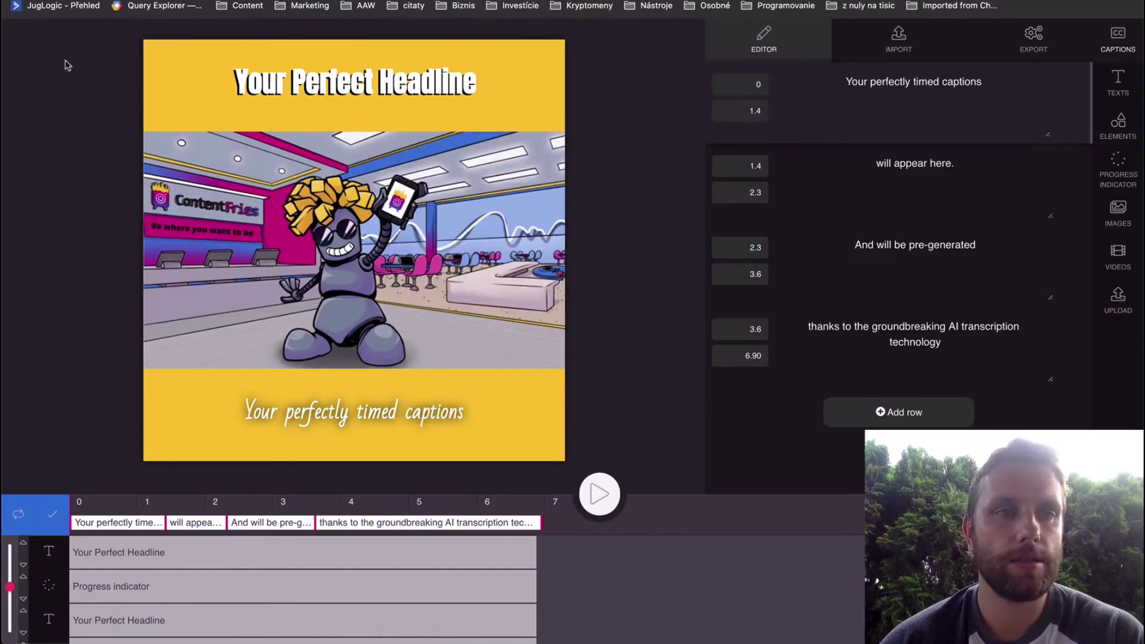
{"action": "left_click", "coordinate": [18, 514]}
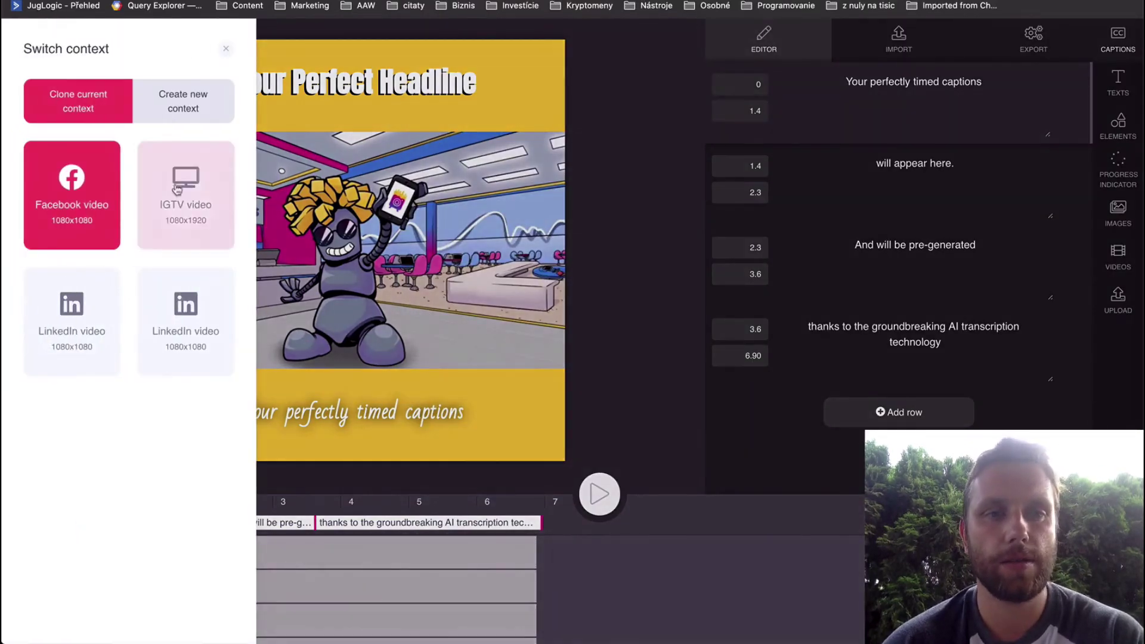
{"action": "left_click", "coordinate": [199, 210]}
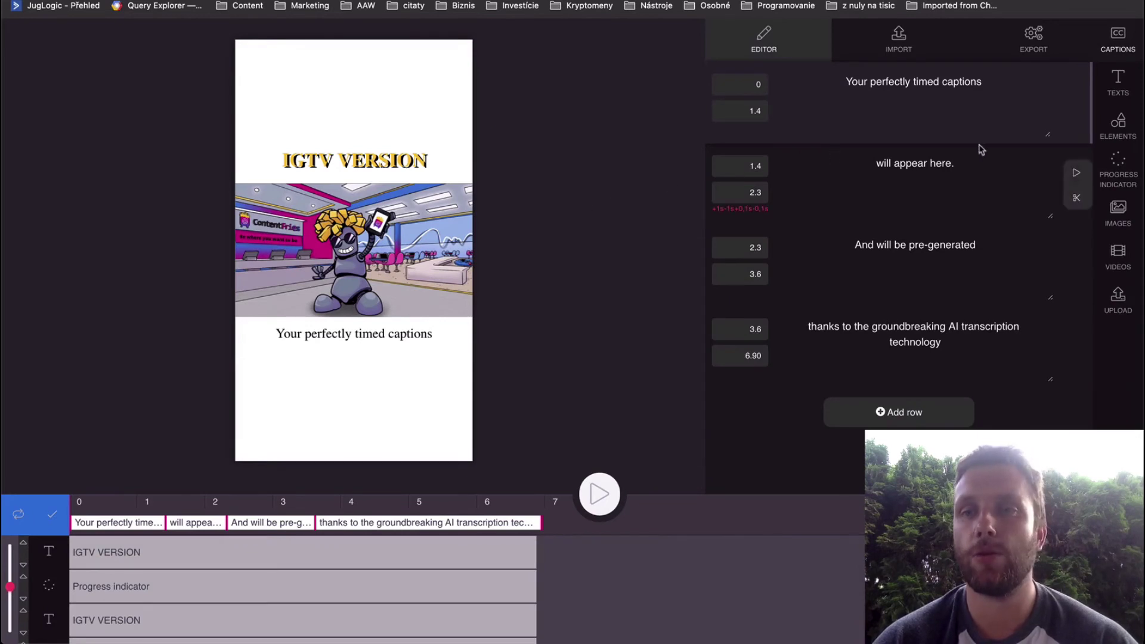
Step: Check the elements section and inspect the settings of the IGTV scene's progress indicator
{"action": "left_click", "coordinate": [1102, 135]}
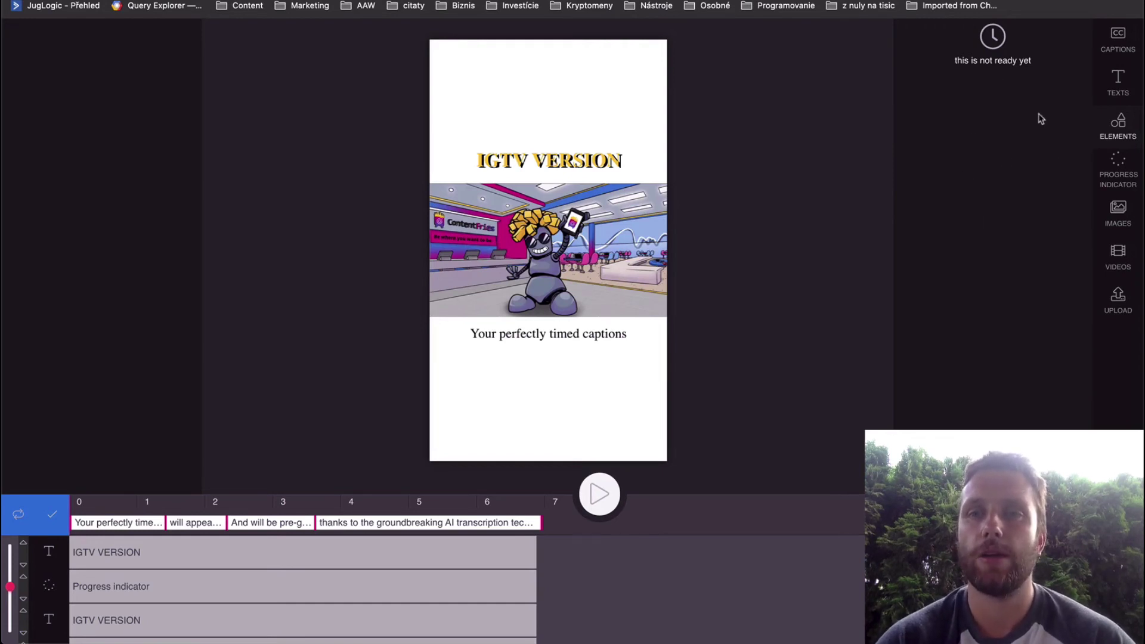
{"action": "left_click", "coordinate": [1111, 173]}
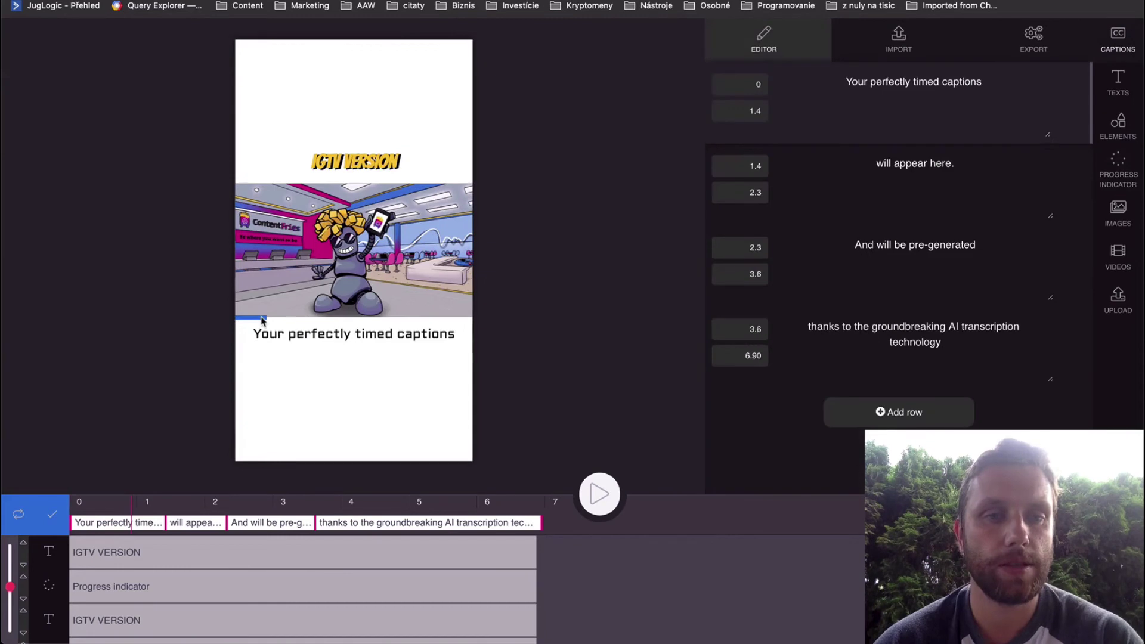
{"action": "left_click", "coordinate": [261, 318]}
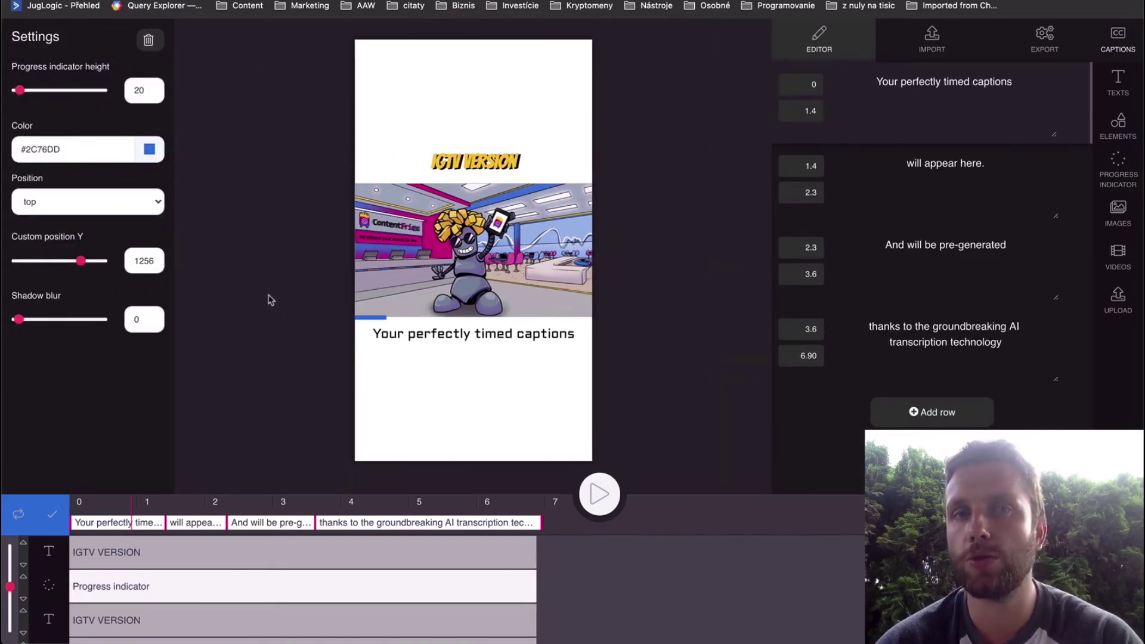
{"action": "left_click", "coordinate": [270, 300]}
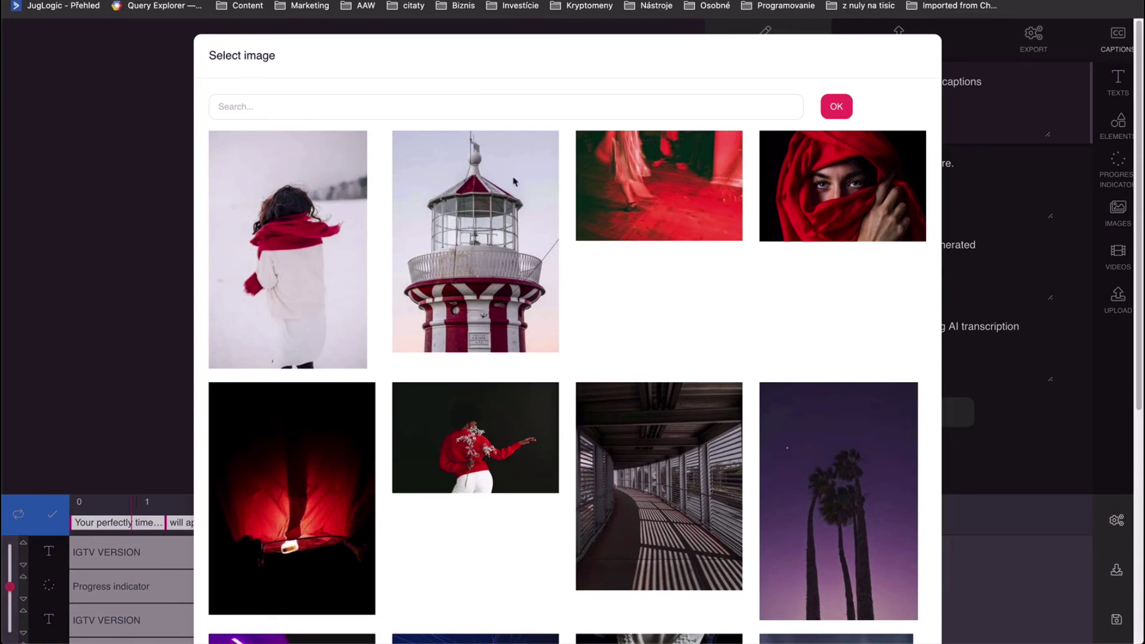
Step: Search the stock image library for "marketing" and for "dancing"
{"action": "left_click", "coordinate": [480, 112]}
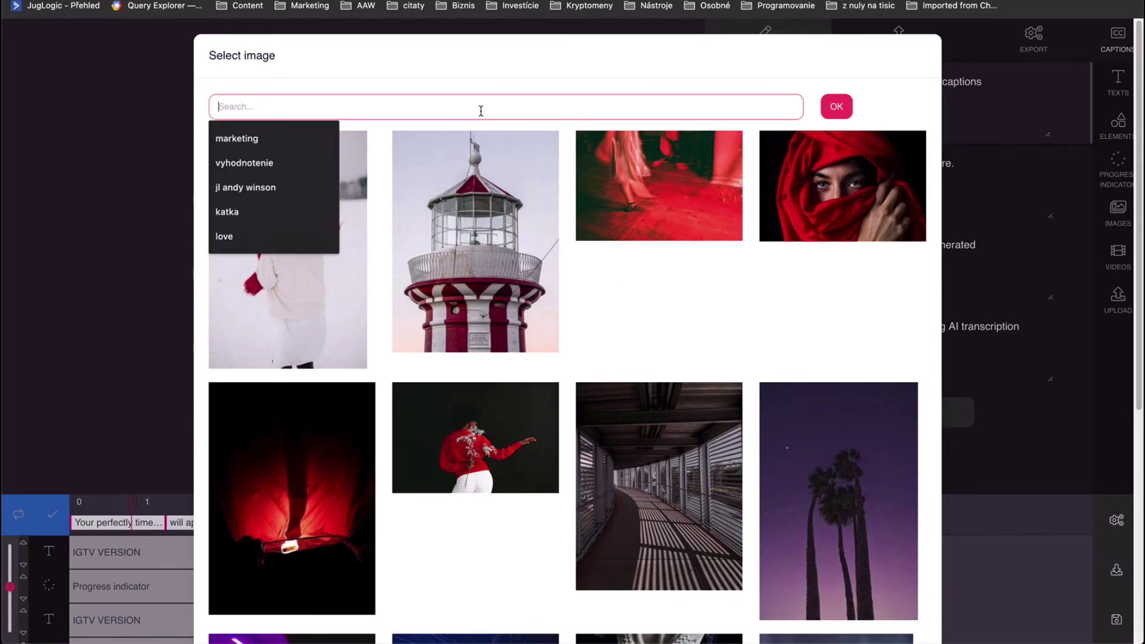
{"action": "left_click", "coordinate": [301, 139]}
{"action": "left_click", "coordinate": [842, 118]}
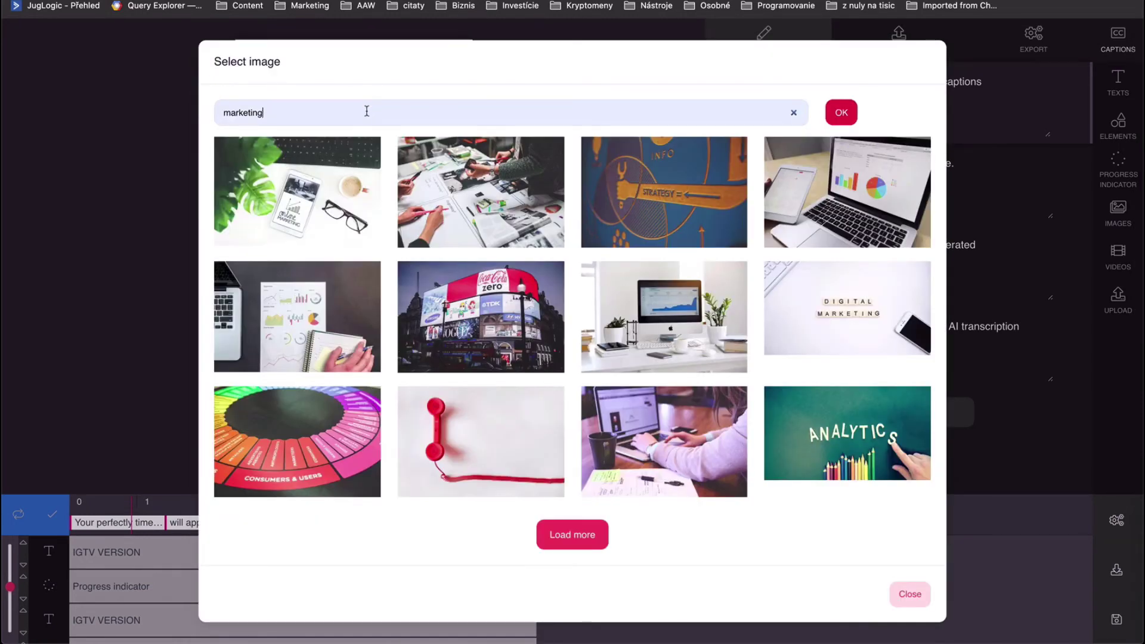
{"action": "double_click", "coordinate": [366, 112]}
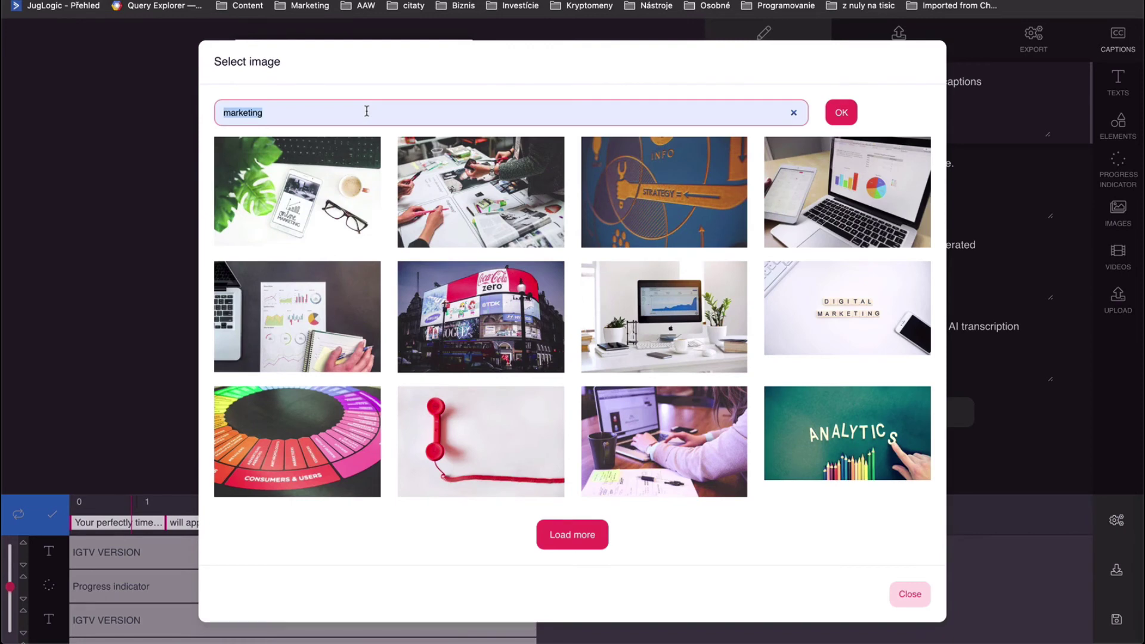
{"action": "type", "text": "dancing"}
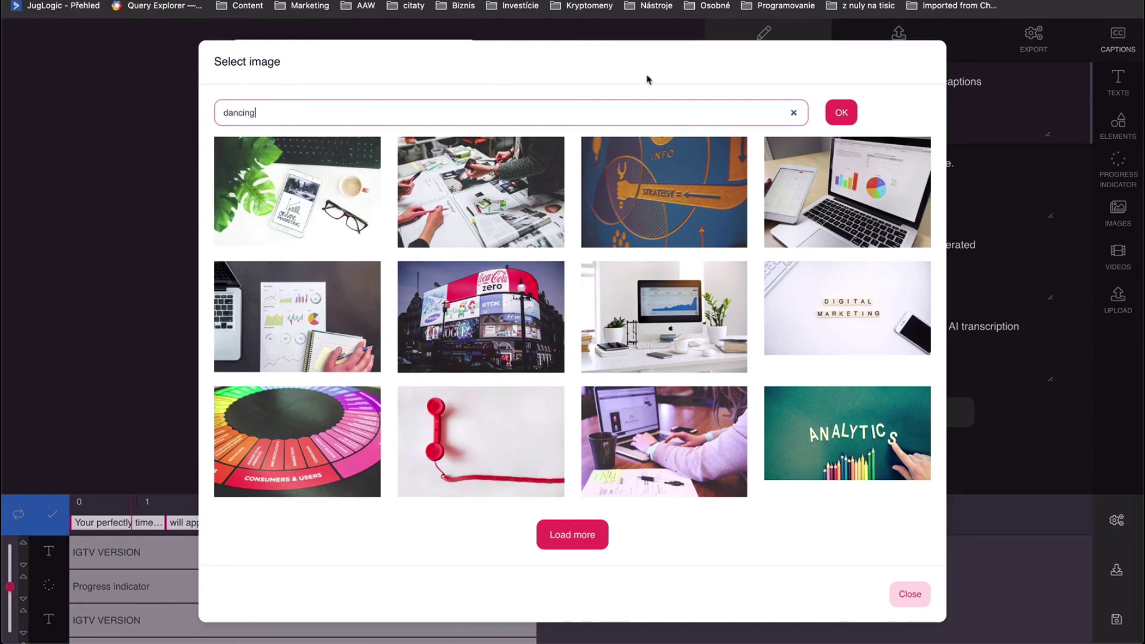
{"action": "left_click", "coordinate": [843, 116]}
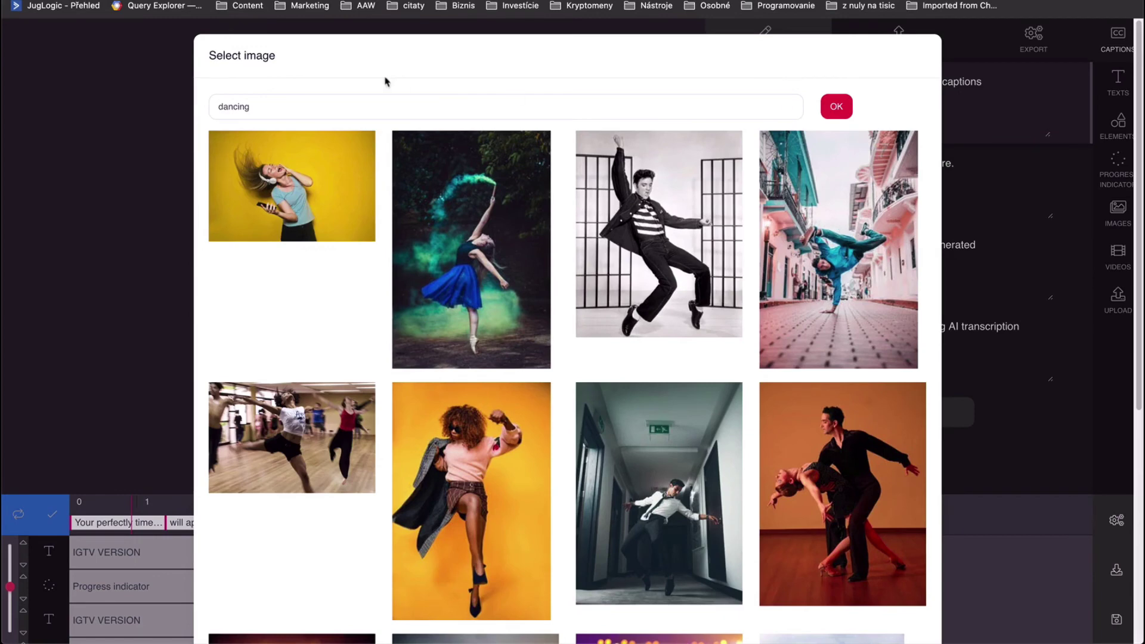
Step: Search the stock image library for "branding" and load more images below the first results
{"action": "left_click", "coordinate": [367, 111]}
{"action": "key", "text": "super+a"}
{"action": "type", "text": "branding"}
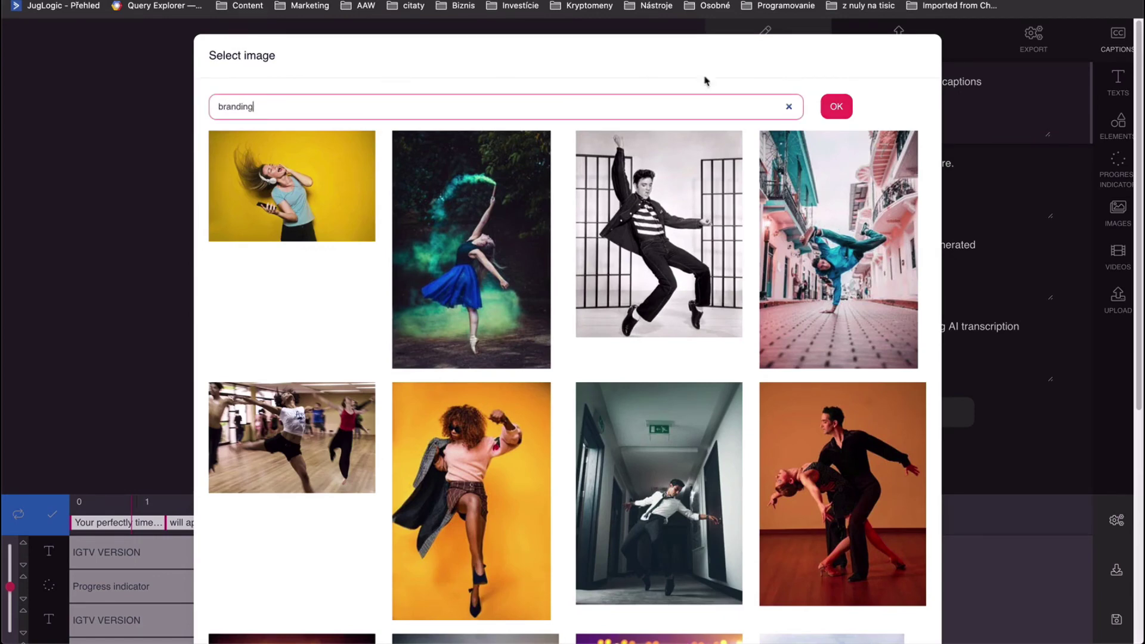
{"action": "left_click", "coordinate": [837, 108]}
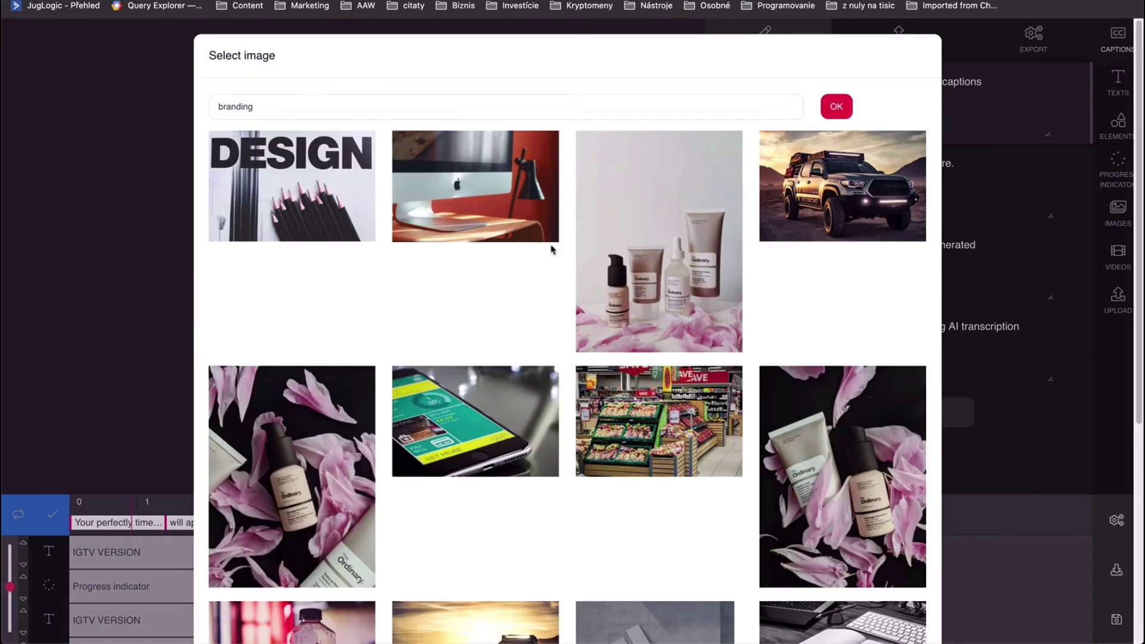
{"action": "scroll", "coordinate": [550, 249], "scroll_direction": "down", "scroll_amount": 5}
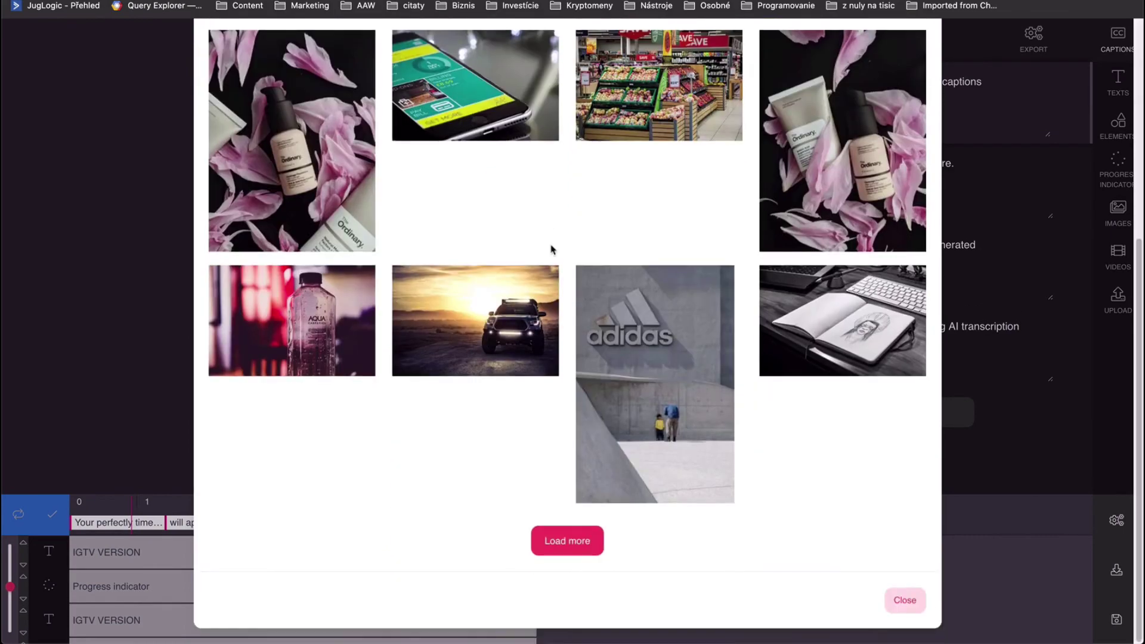
{"action": "scroll", "coordinate": [551, 249], "scroll_direction": "up", "scroll_amount": 3}
{"action": "scroll", "coordinate": [550, 250], "scroll_direction": "up", "scroll_amount": 3}
{"action": "scroll", "coordinate": [614, 279], "scroll_direction": "down", "scroll_amount": 2}
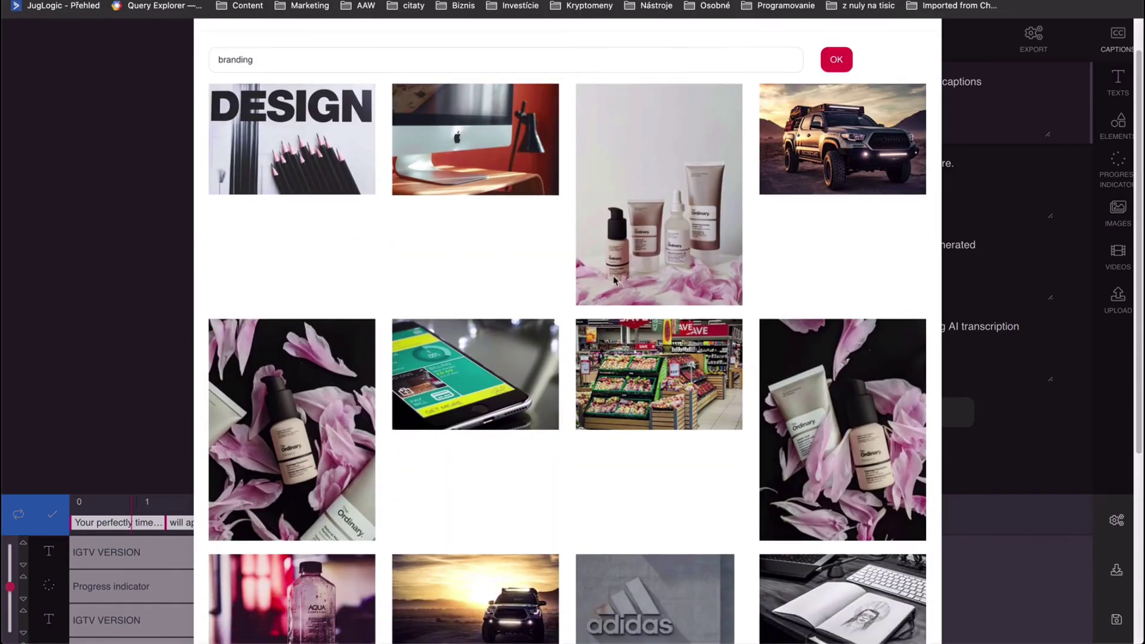
{"action": "scroll", "coordinate": [614, 279], "scroll_direction": "down", "scroll_amount": 4}
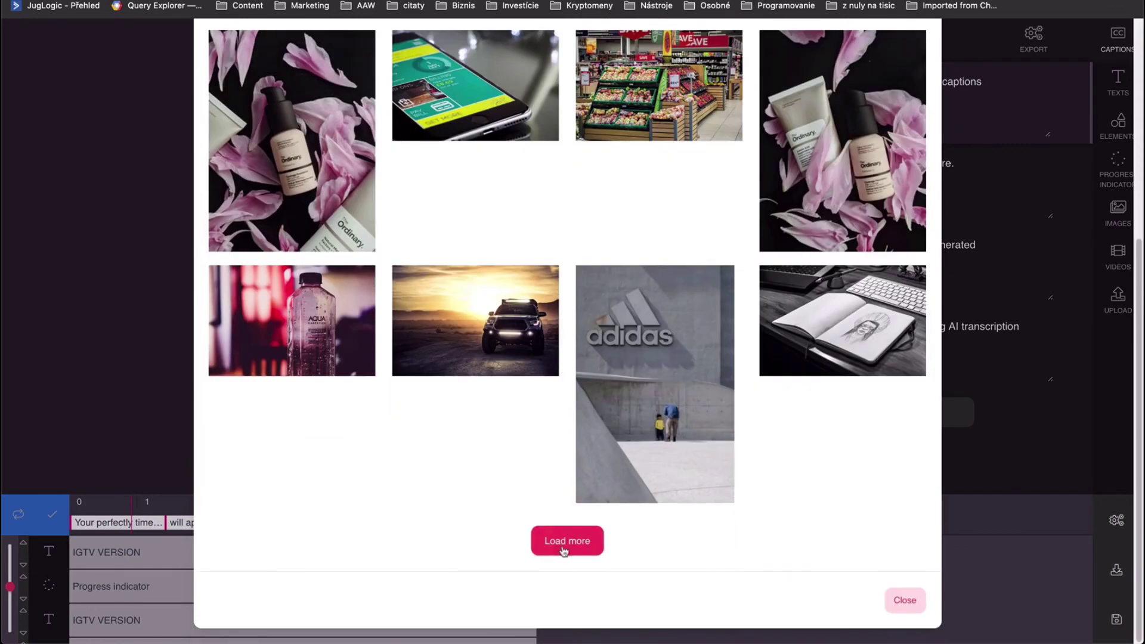
{"action": "left_click", "coordinate": [563, 543]}
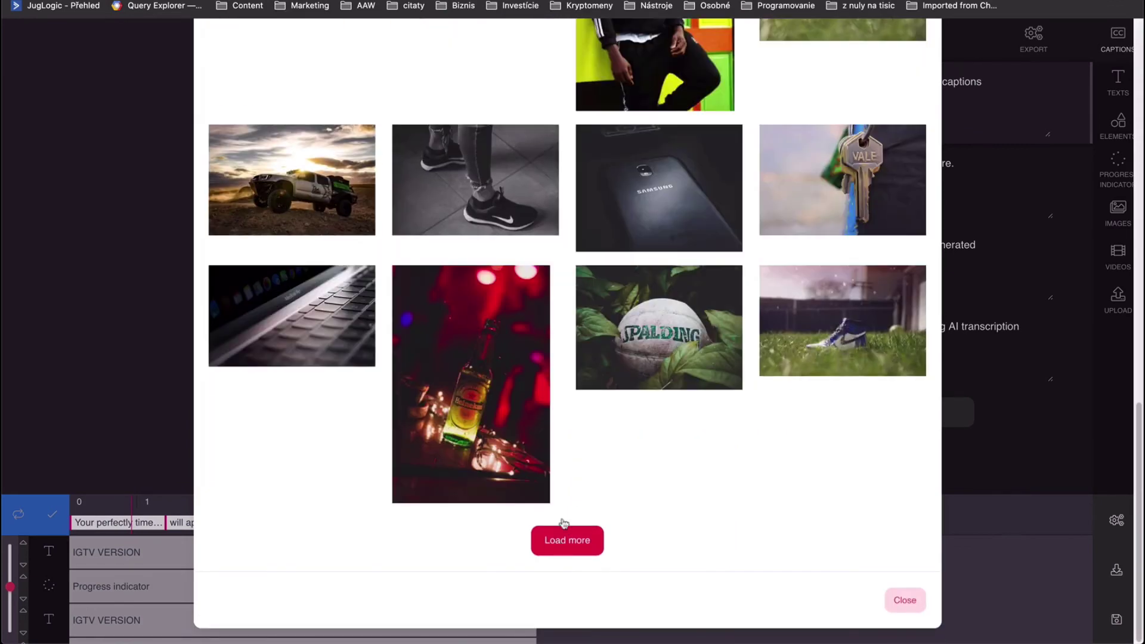
Step: Browse the branding images, load another batch and return to the start of the results
{"action": "scroll", "coordinate": [579, 307], "scroll_direction": "up", "scroll_amount": 3}
{"action": "scroll", "coordinate": [578, 307], "scroll_direction": "up", "scroll_amount": 6}
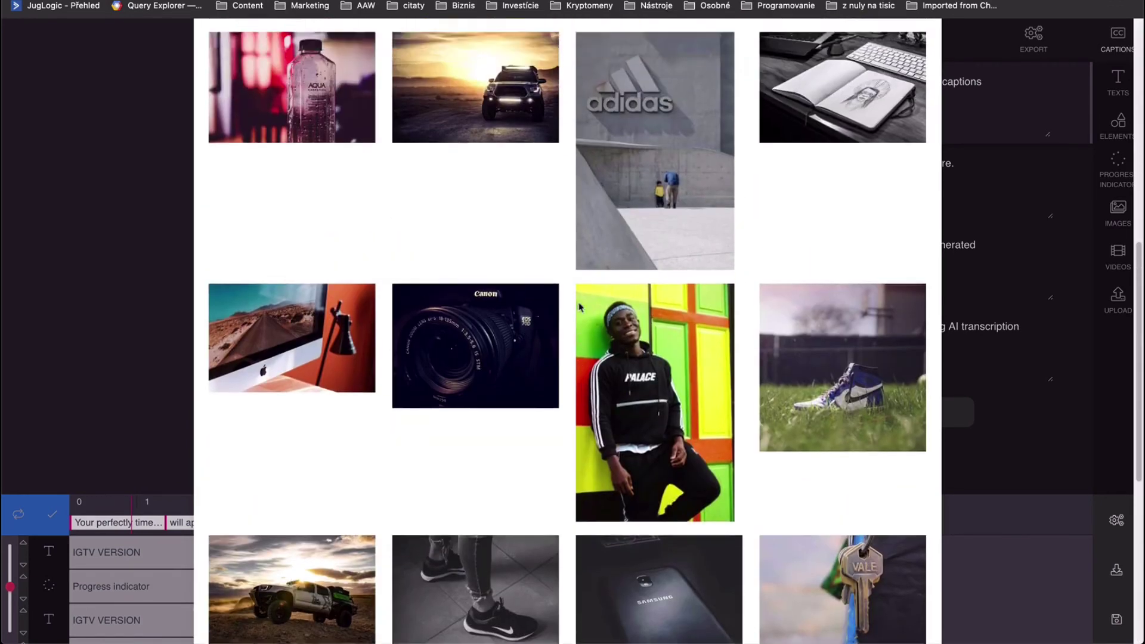
{"action": "scroll", "coordinate": [579, 307], "scroll_direction": "down", "scroll_amount": 10}
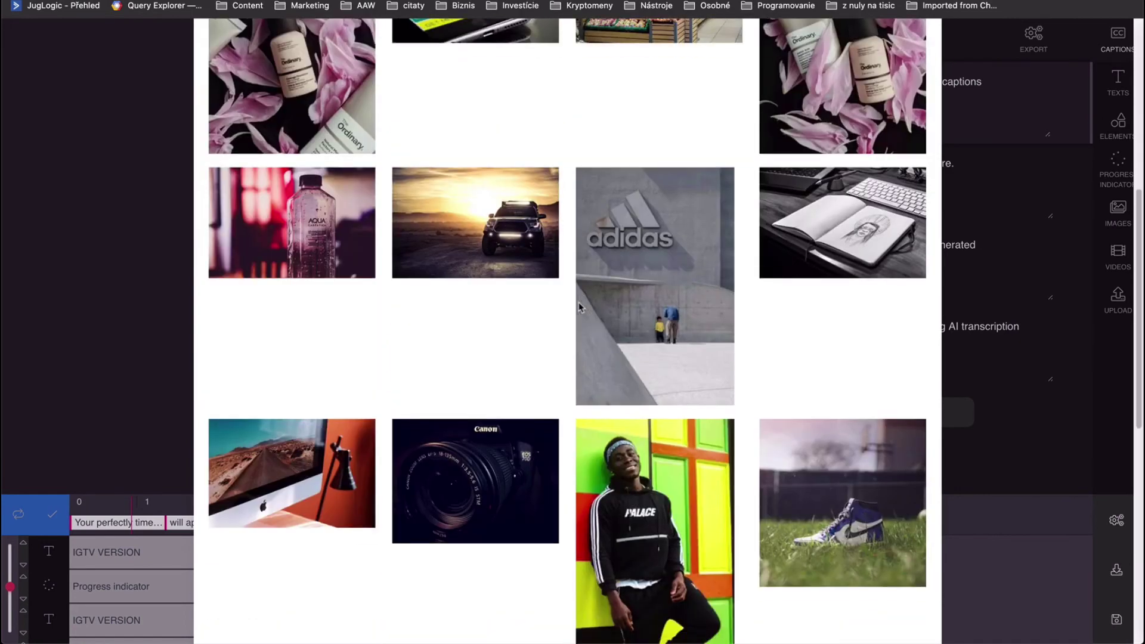
{"action": "scroll", "coordinate": [579, 307], "scroll_direction": "down", "scroll_amount": 3}
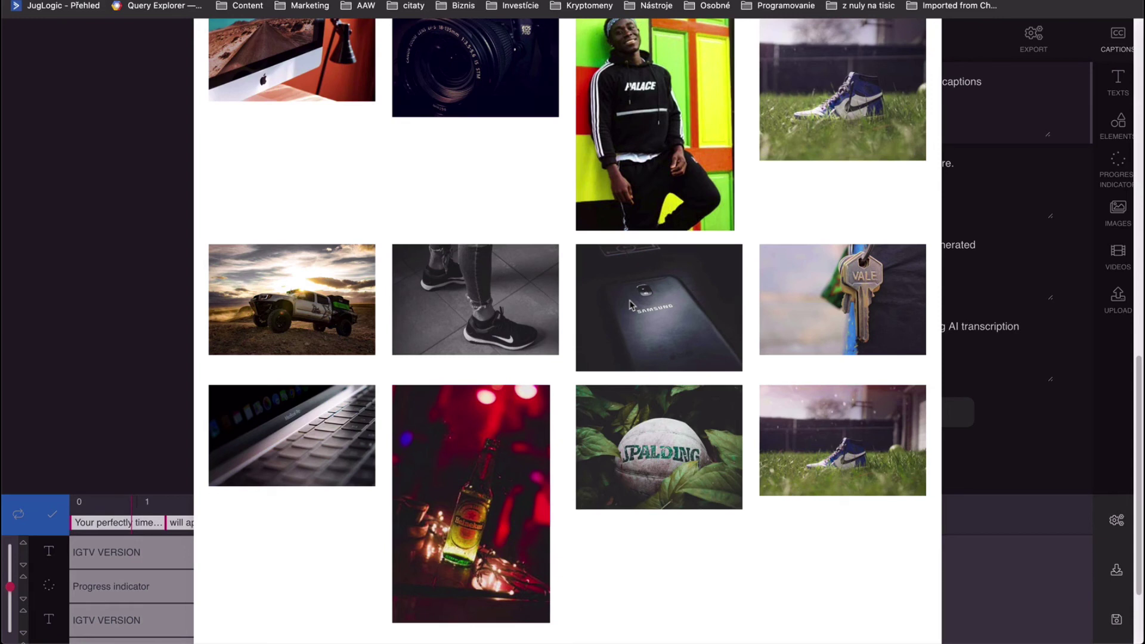
{"action": "scroll", "coordinate": [629, 365], "scroll_direction": "down", "scroll_amount": 3}
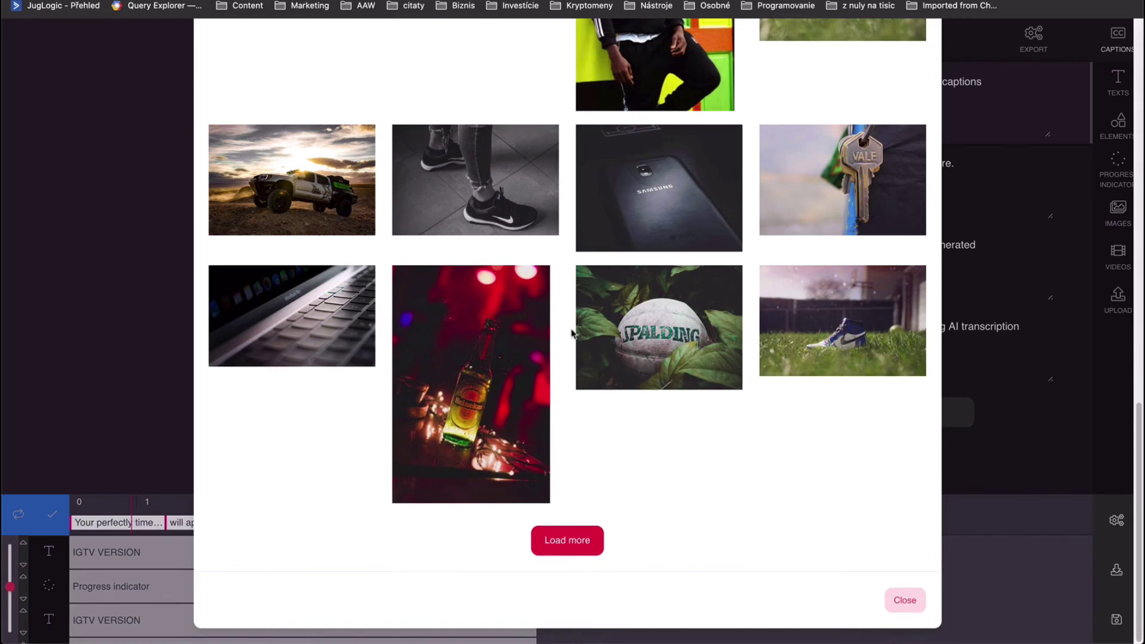
{"action": "scroll", "coordinate": [571, 332], "scroll_direction": "down", "scroll_amount": 1}
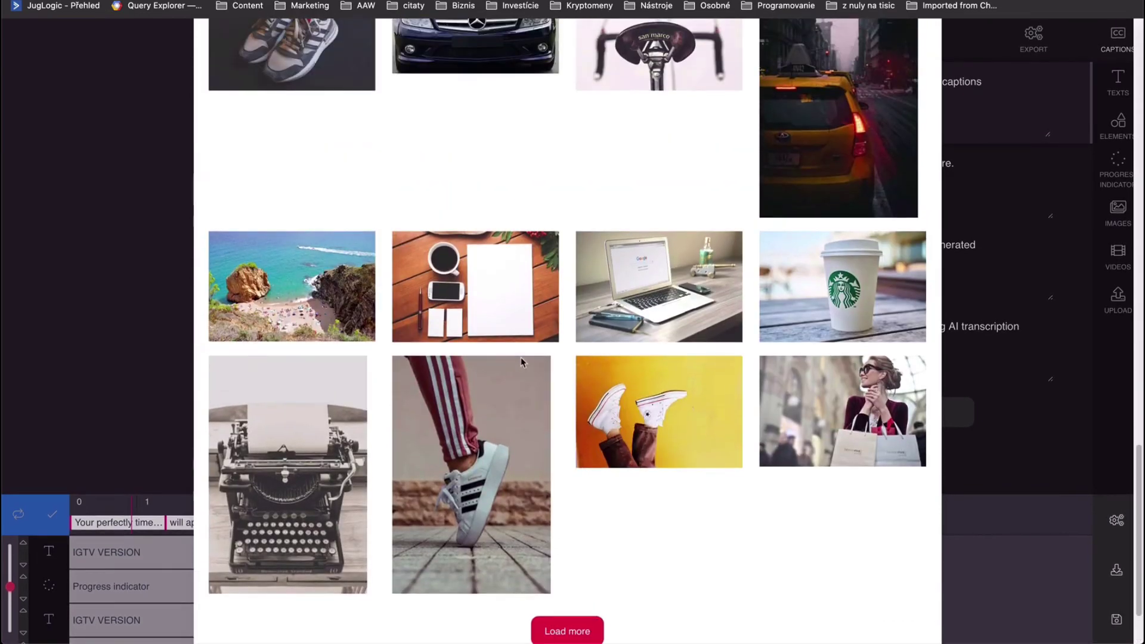
{"action": "scroll", "coordinate": [521, 362], "scroll_direction": "down", "scroll_amount": 1}
{"action": "scroll", "coordinate": [520, 362], "scroll_direction": "up", "scroll_amount": 6}
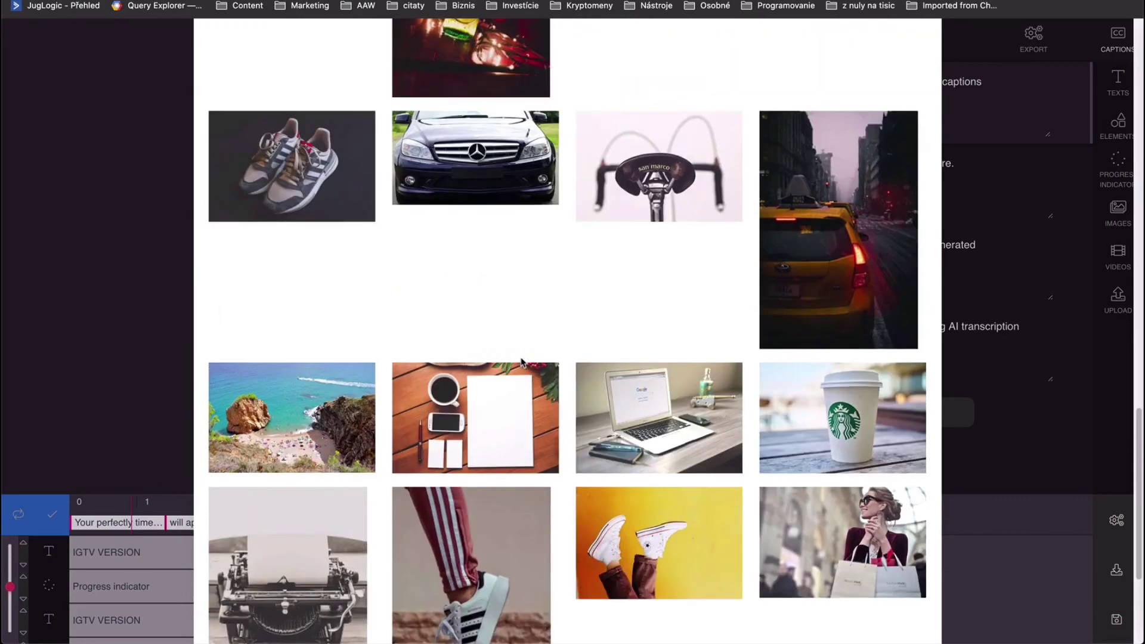
{"action": "scroll", "coordinate": [521, 362], "scroll_direction": "up", "scroll_amount": 10}
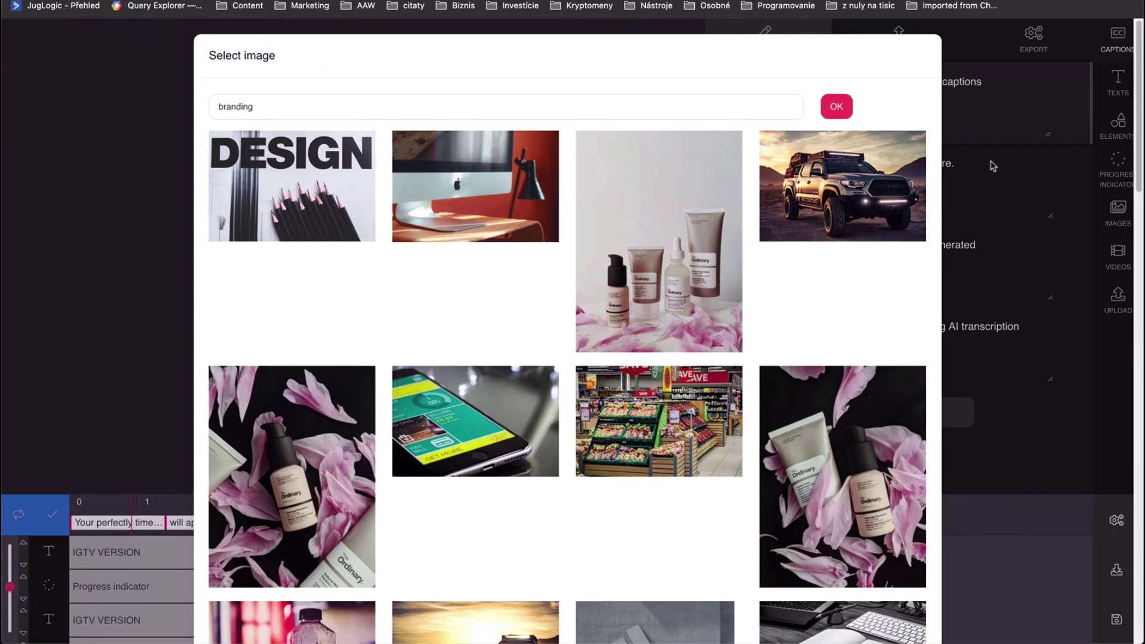
Step: Close and reopen the image library, leave it without choosing an image and check the upload section
{"action": "left_click", "coordinate": [993, 167]}
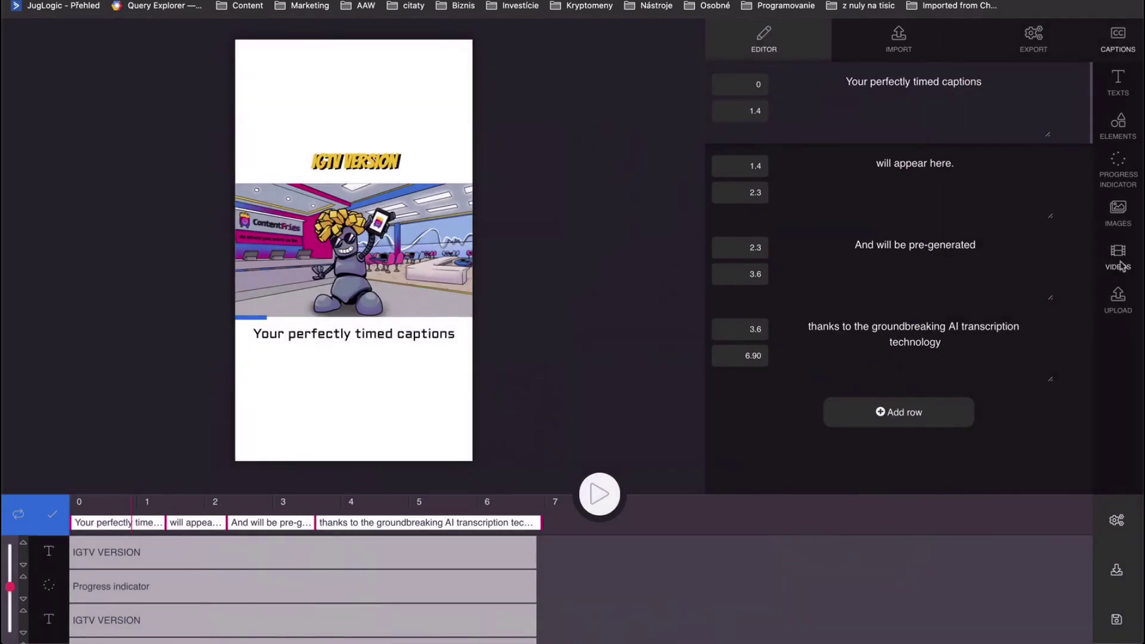
{"action": "left_click", "coordinate": [1118, 205]}
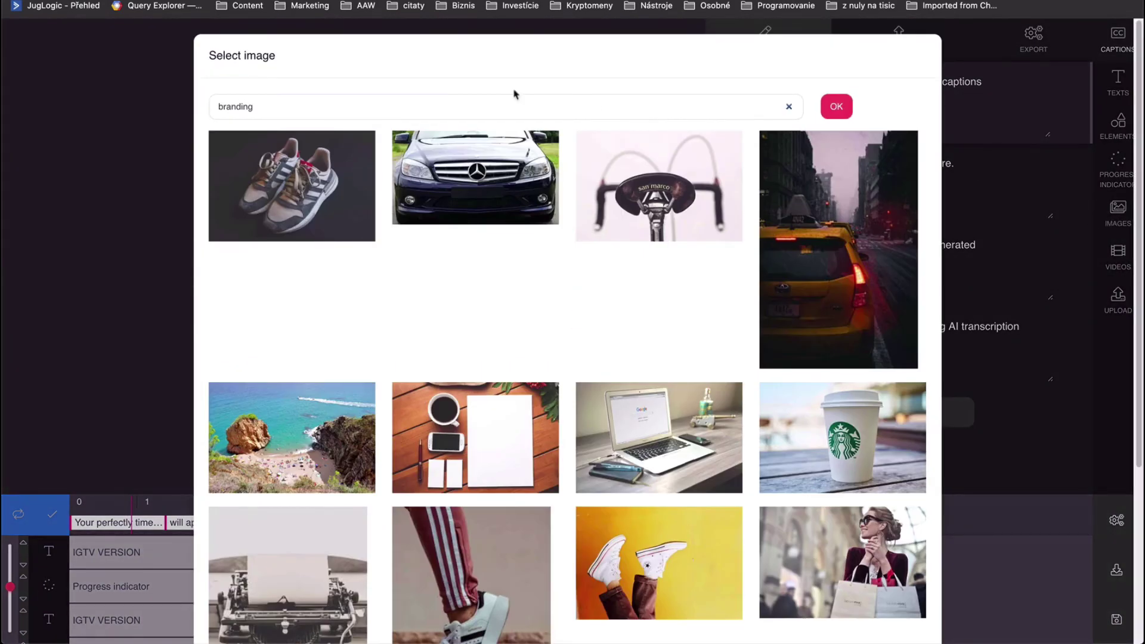
{"action": "left_click", "coordinate": [451, 107]}
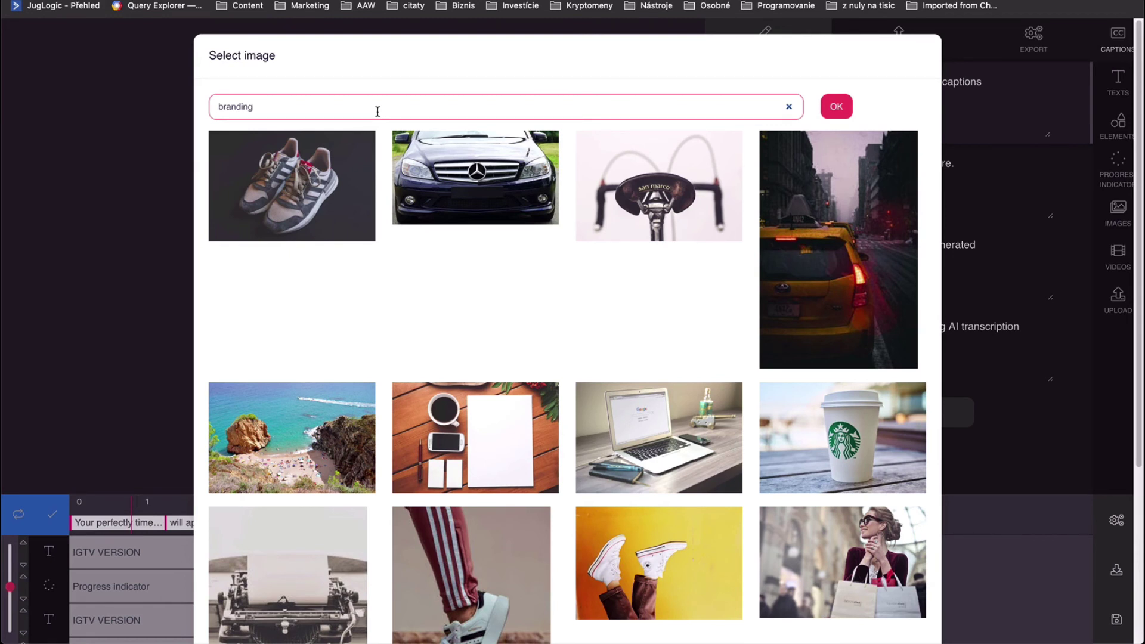
{"action": "double_click", "coordinate": [337, 106]}
{"action": "left_click", "coordinate": [160, 301]}
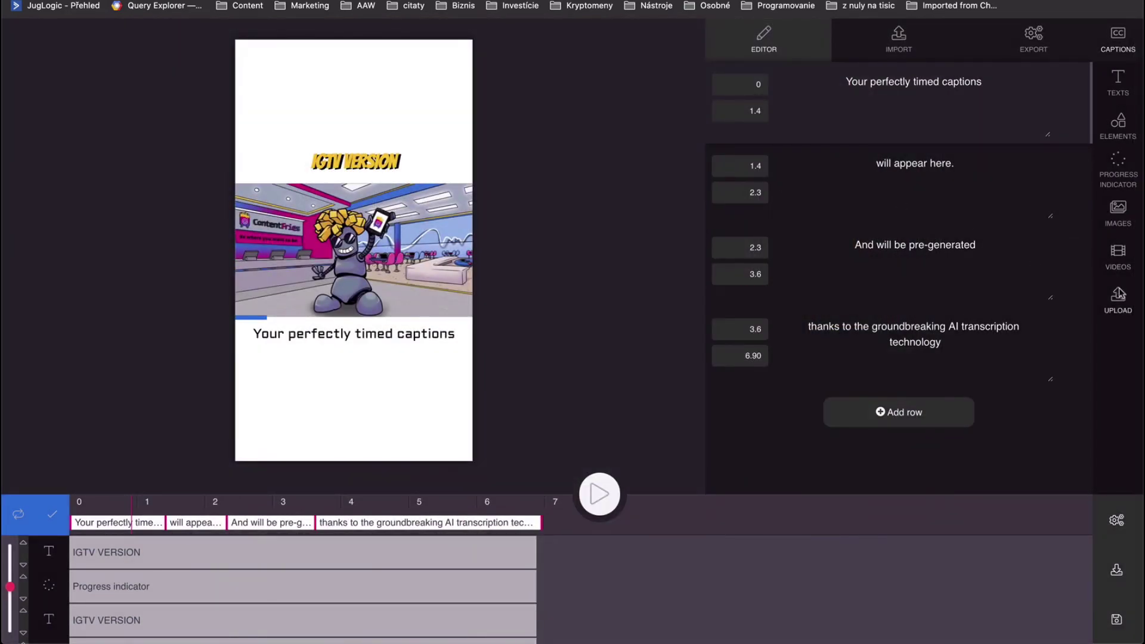
{"action": "left_click", "coordinate": [1118, 293]}
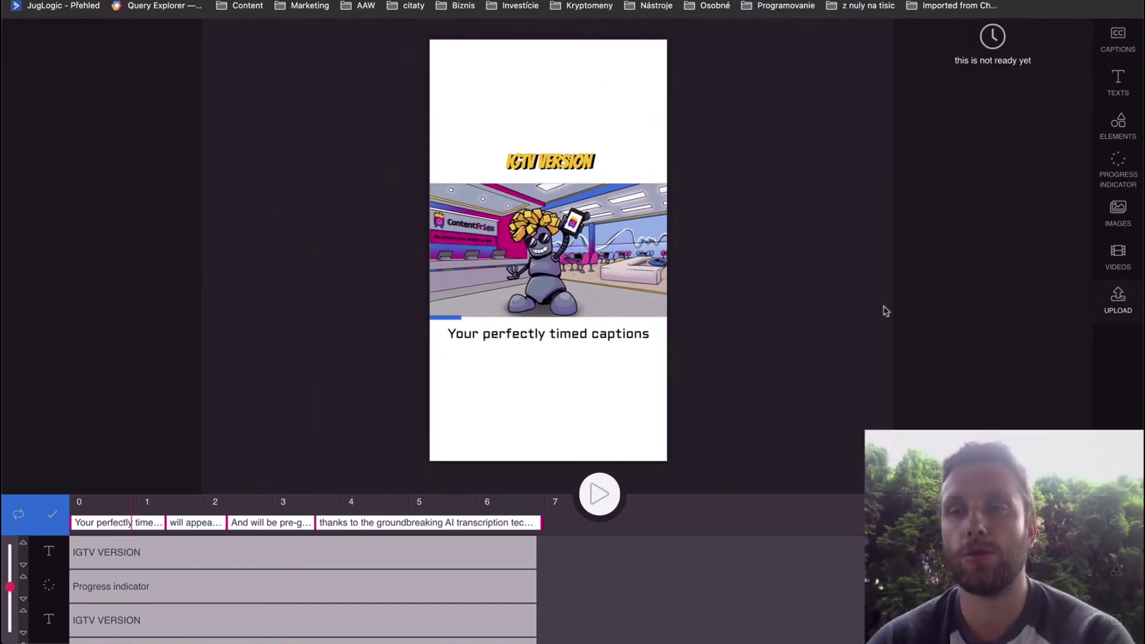